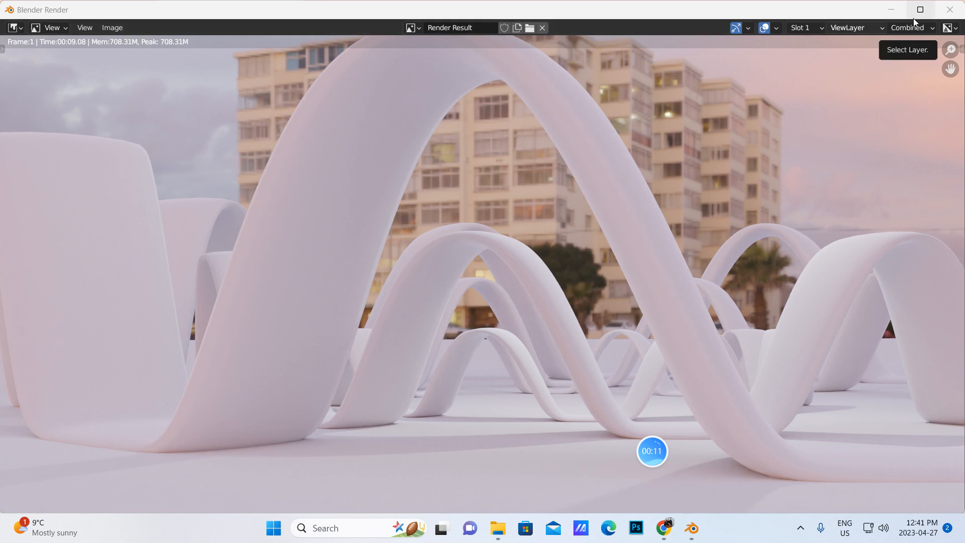
- Close the rendered image and look through the first page of the bilibili channel's collections in the browser
{"action": "left_click", "coordinate": [952, 10]}
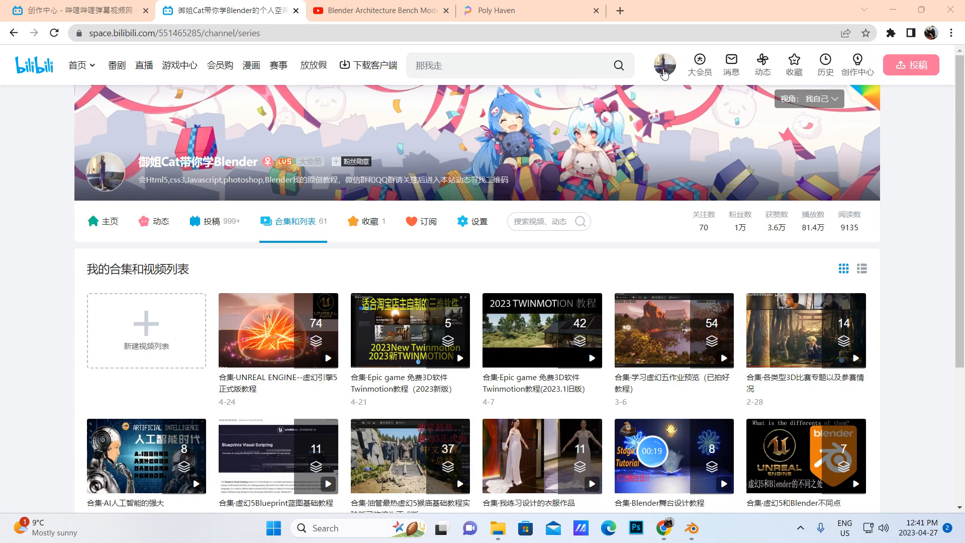
{"action": "mouse_move", "coordinate": [664, 75]}
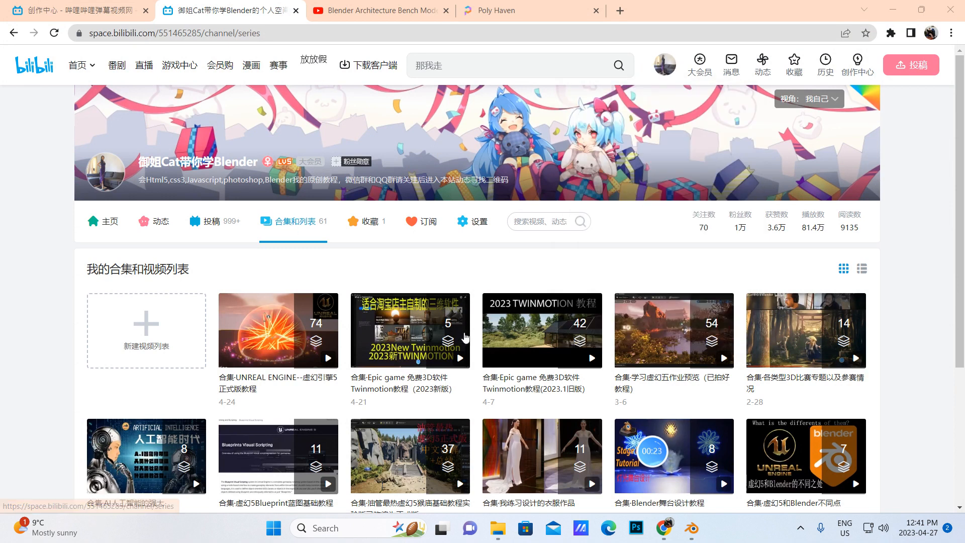
{"action": "scroll", "coordinate": [478, 290], "scroll_direction": "down", "scroll_amount": 3}
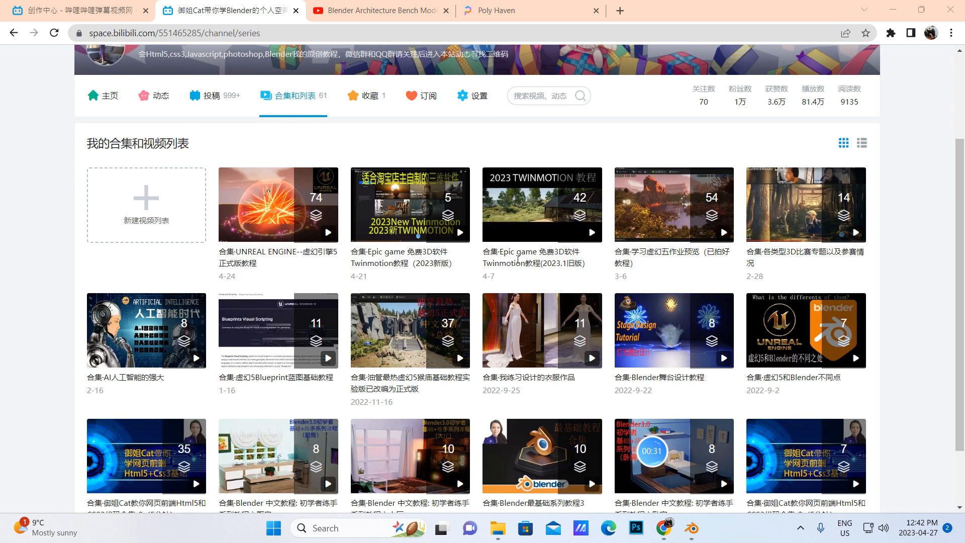
{"action": "scroll", "coordinate": [514, 280], "scroll_direction": "down", "scroll_amount": 2}
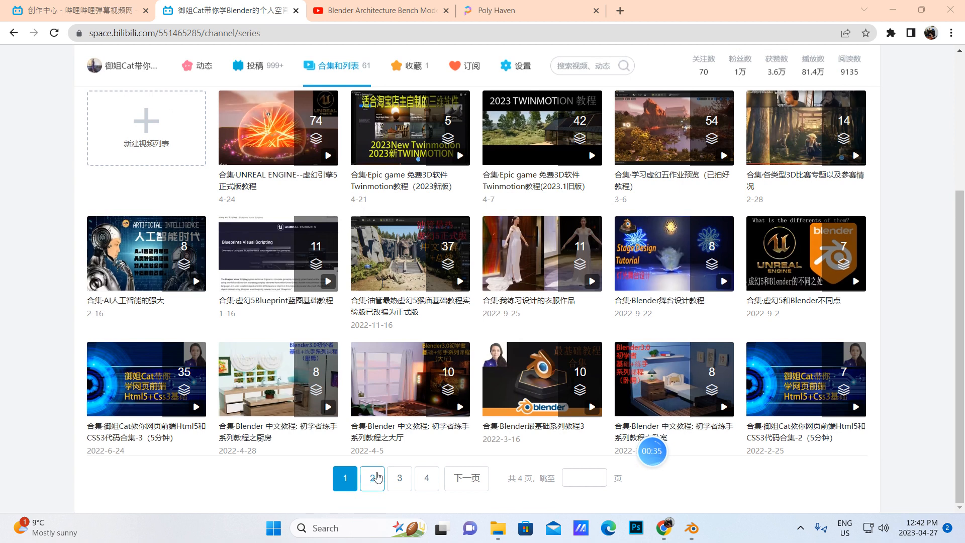
{"action": "scroll", "coordinate": [430, 217], "scroll_direction": "up", "scroll_amount": 1}
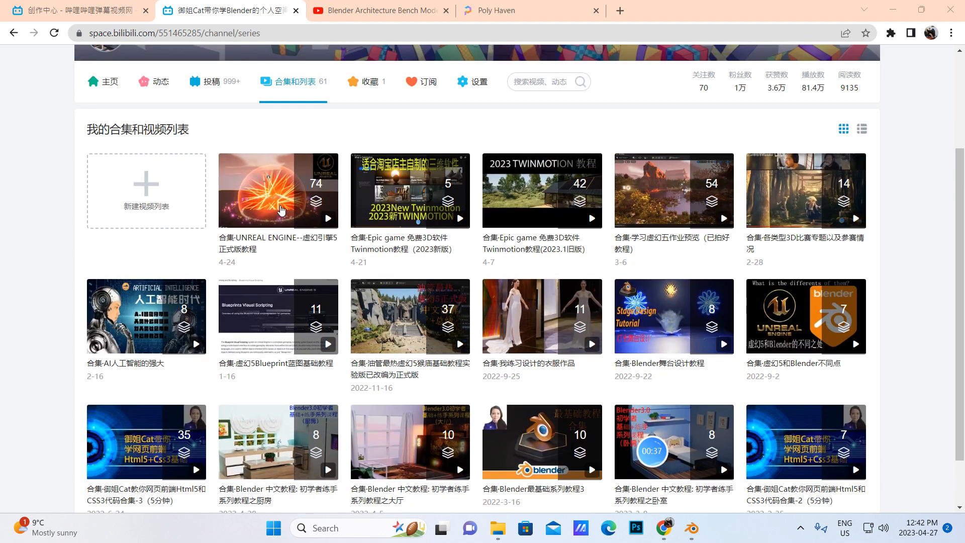
- Open the Unreal Engine 5 monkey temple tutorial collection, look over its videos and return to the collection list
{"action": "left_click", "coordinate": [397, 330]}
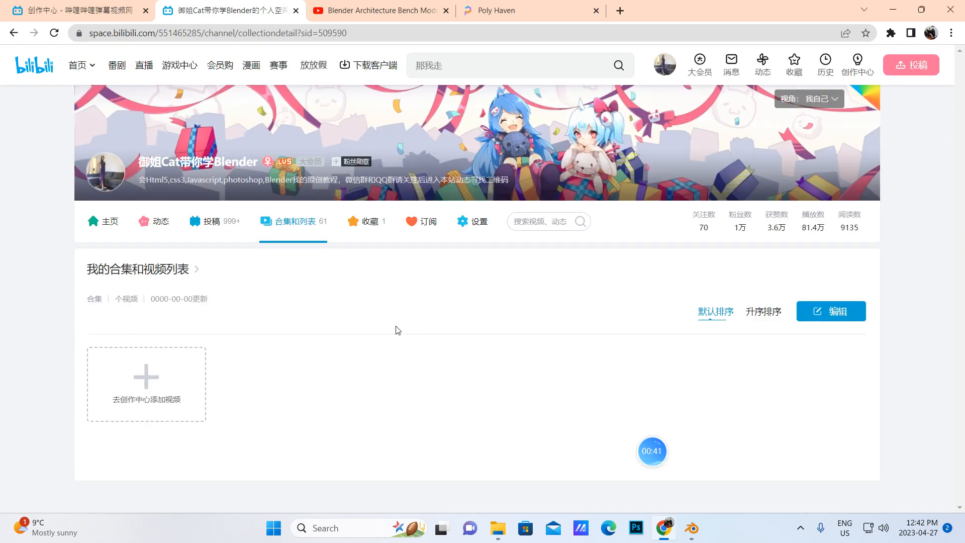
{"action": "scroll", "coordinate": [437, 336], "scroll_direction": "down", "scroll_amount": 4}
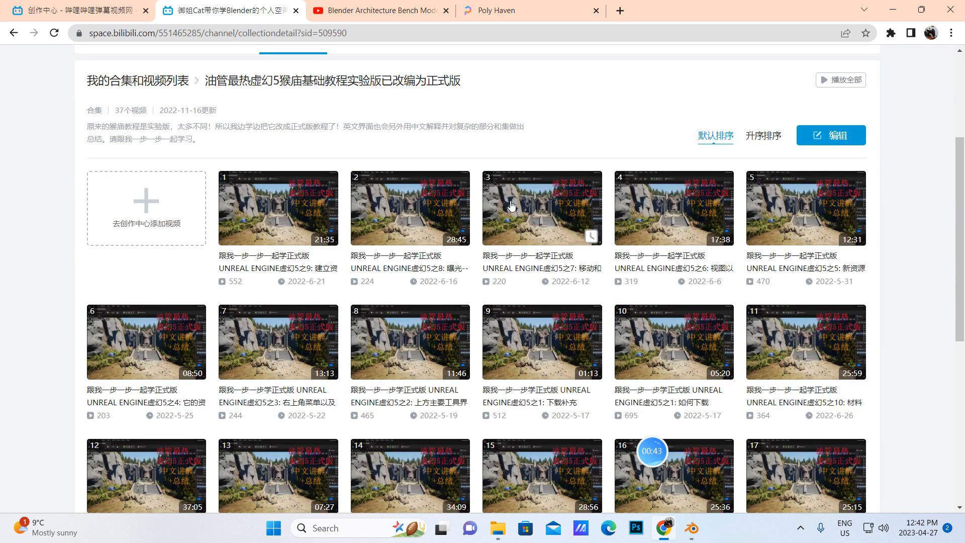
{"action": "left_click", "coordinate": [14, 34]}
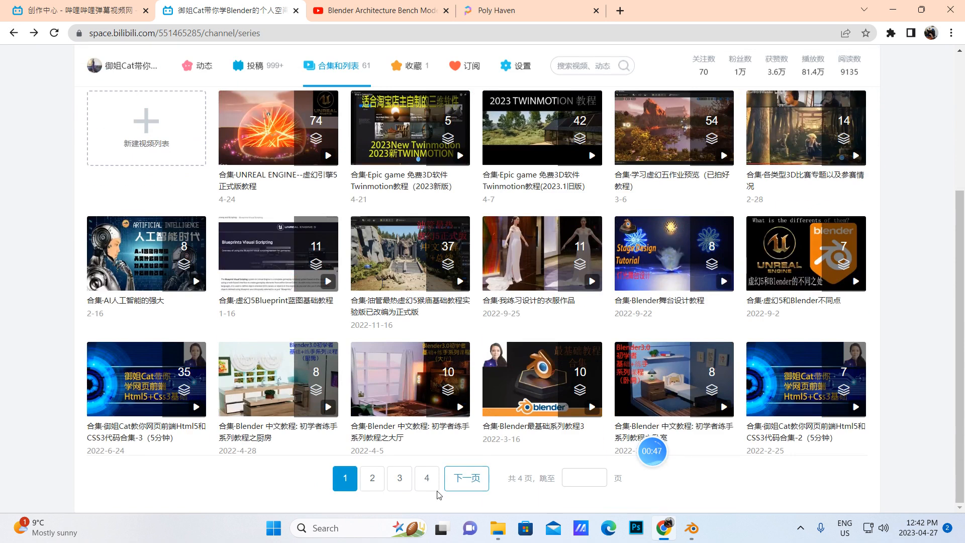
- Look through pages 2 and 3 of the channel's collection list
{"action": "left_click", "coordinate": [372, 480]}
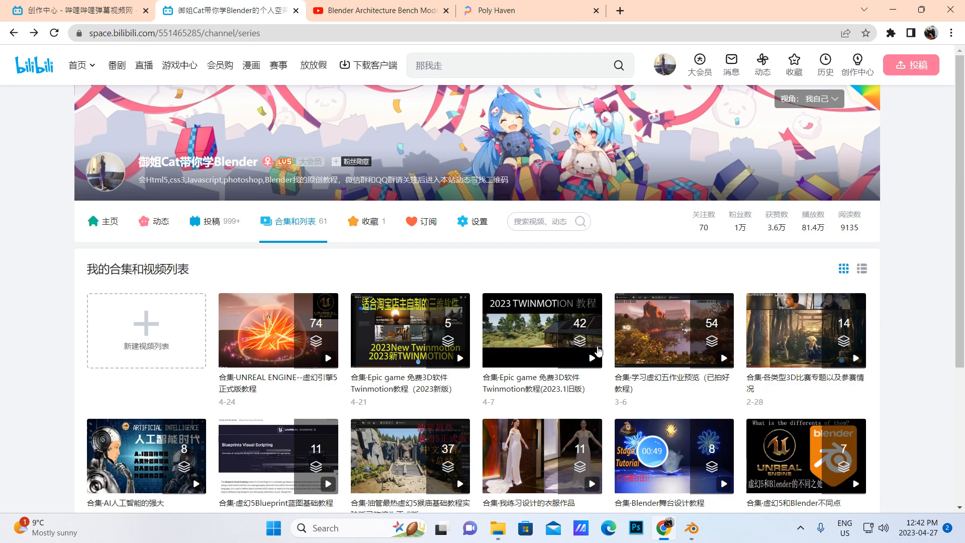
{"action": "scroll", "coordinate": [598, 351], "scroll_direction": "down", "scroll_amount": 4}
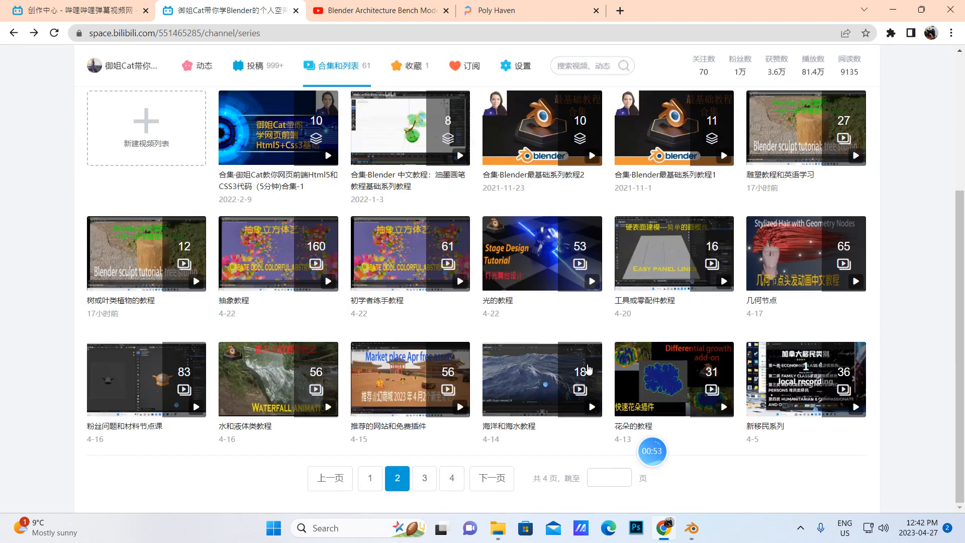
{"action": "left_click", "coordinate": [425, 479]}
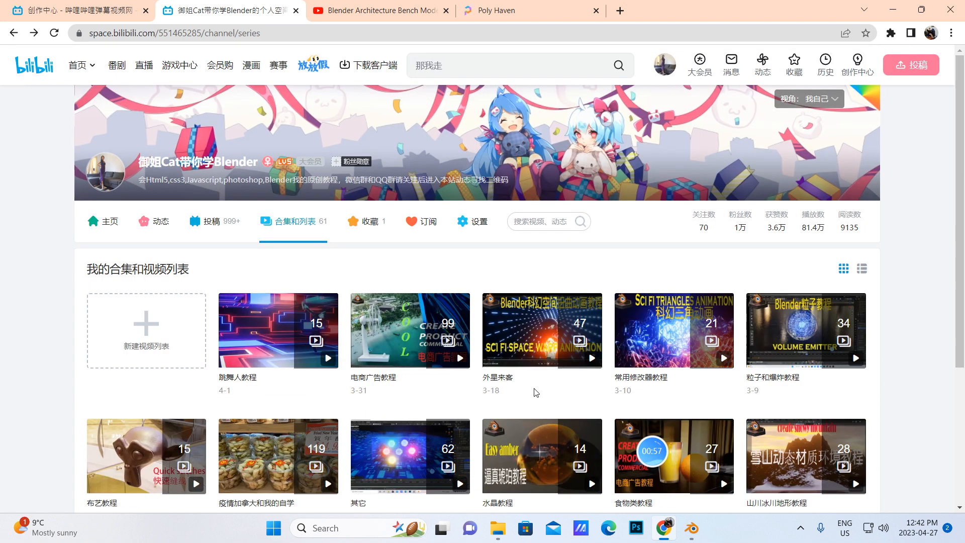
{"action": "scroll", "coordinate": [539, 391], "scroll_direction": "down", "scroll_amount": 3}
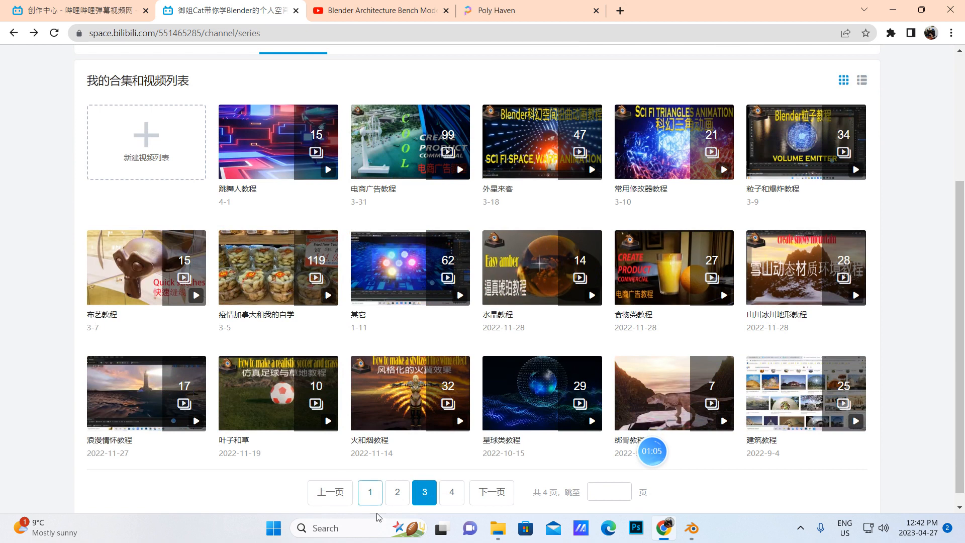
- Open the 建筑教程 video list and look through its architecture tutorials
{"action": "left_click", "coordinate": [778, 394]}
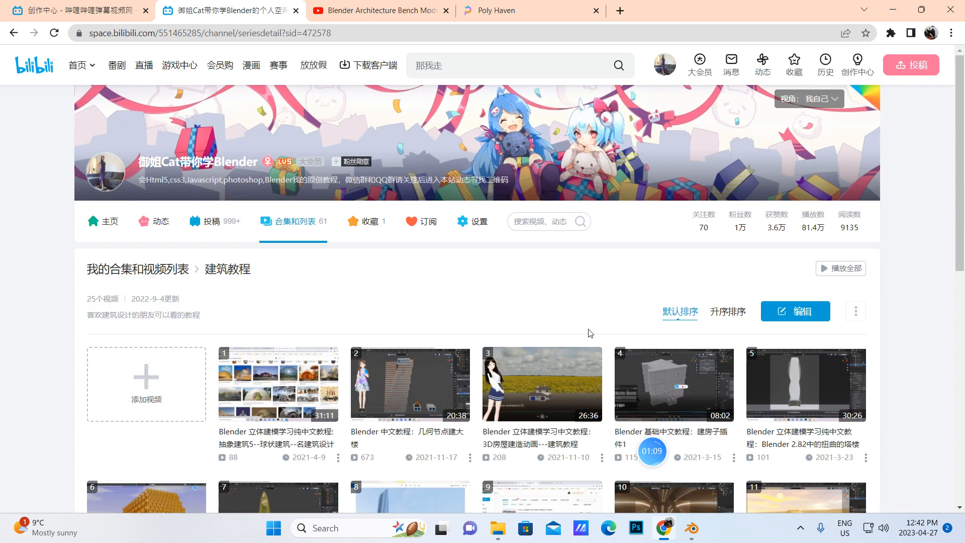
{"action": "scroll", "coordinate": [594, 332], "scroll_direction": "down", "scroll_amount": 3}
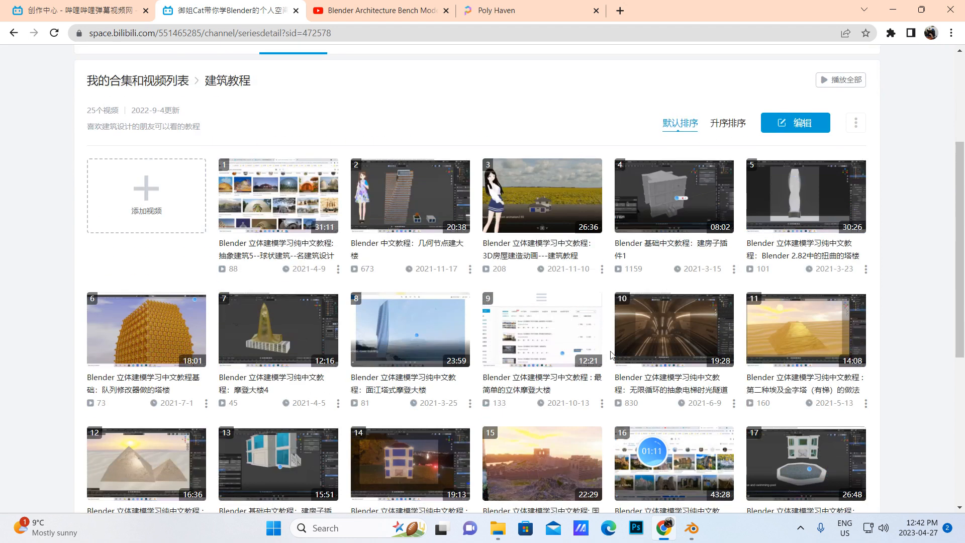
{"action": "scroll", "coordinate": [603, 335], "scroll_direction": "down", "scroll_amount": 3}
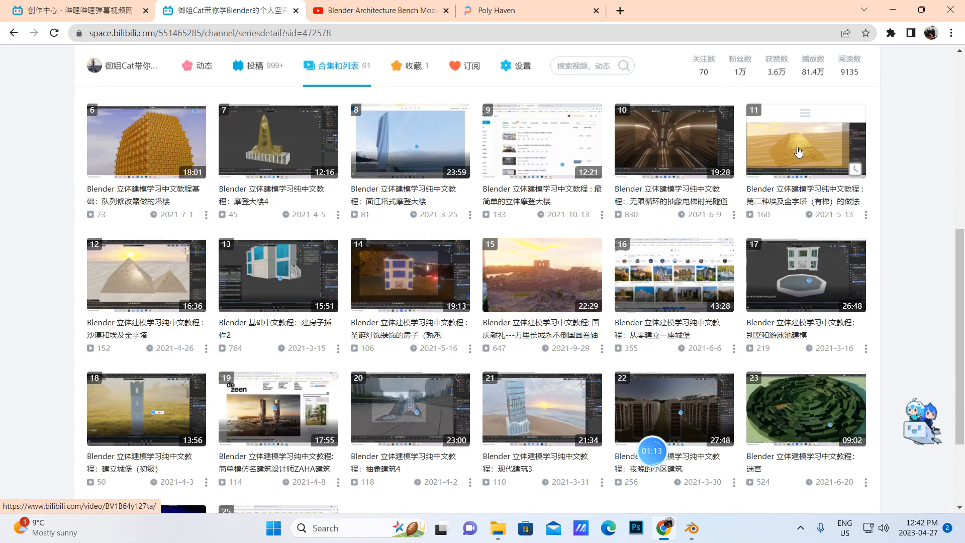
{"action": "scroll", "coordinate": [476, 341], "scroll_direction": "down", "scroll_amount": 3}
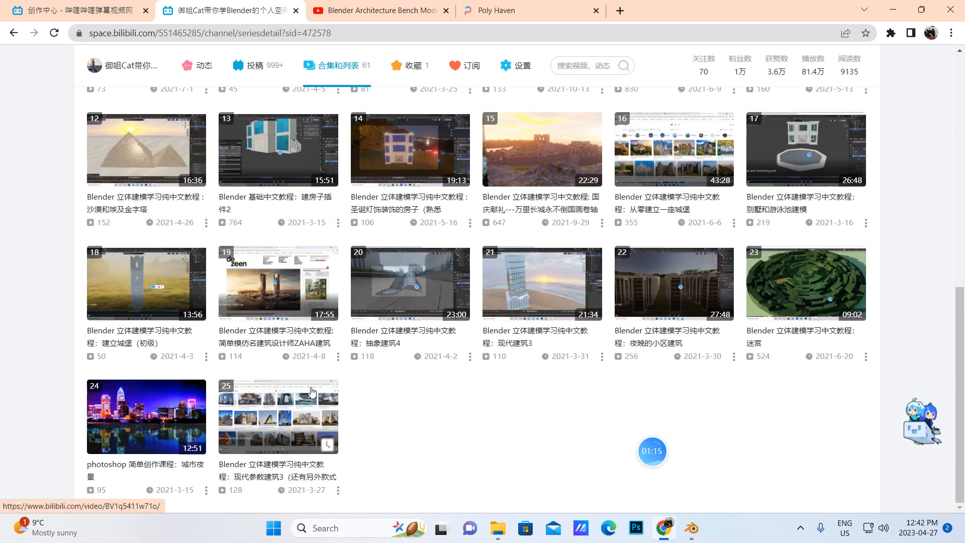
{"action": "scroll", "coordinate": [237, 271], "scroll_direction": "up", "scroll_amount": 3}
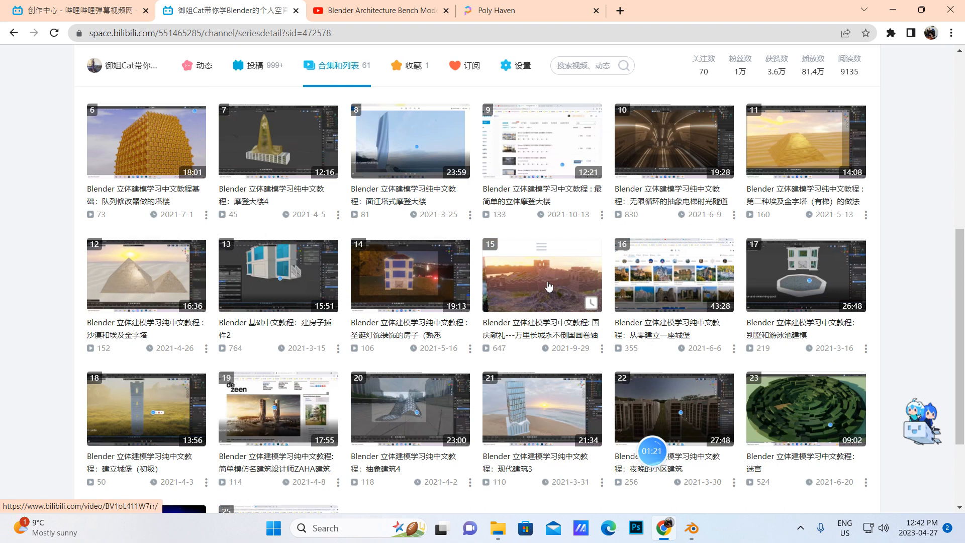
{"action": "scroll", "coordinate": [594, 253], "scroll_direction": "up", "scroll_amount": 2}
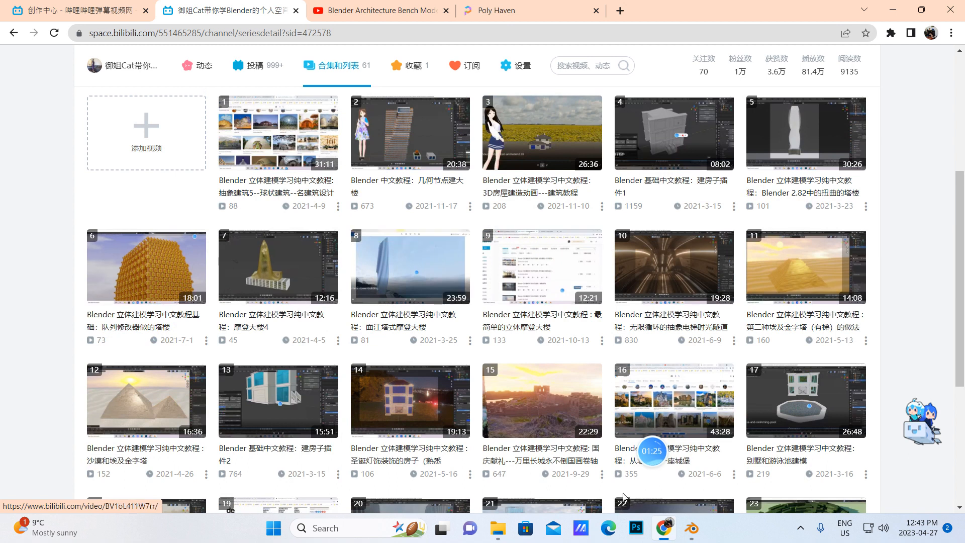
- Switch to Blender and save the architecture bench modeling file under its existing name
{"action": "left_click", "coordinate": [691, 528]}
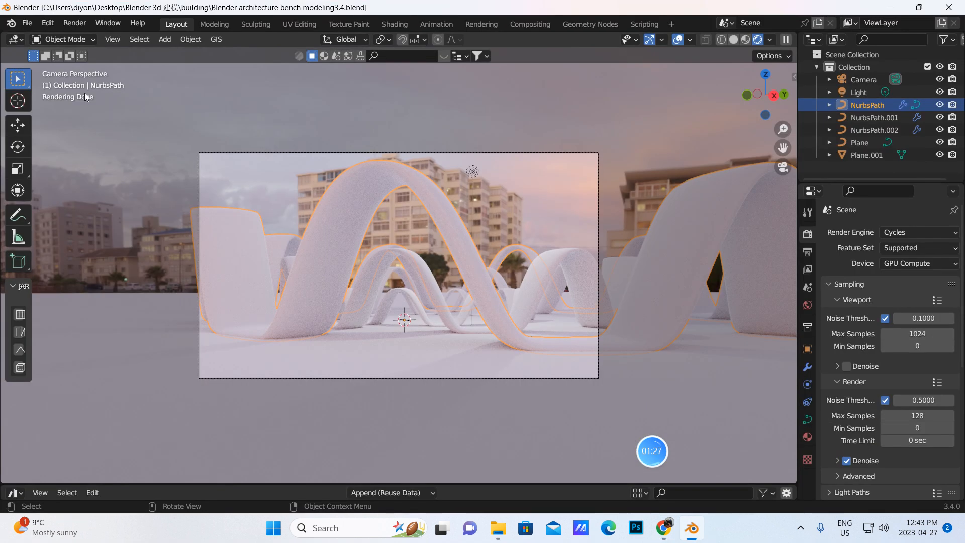
{"action": "left_click", "coordinate": [27, 23]}
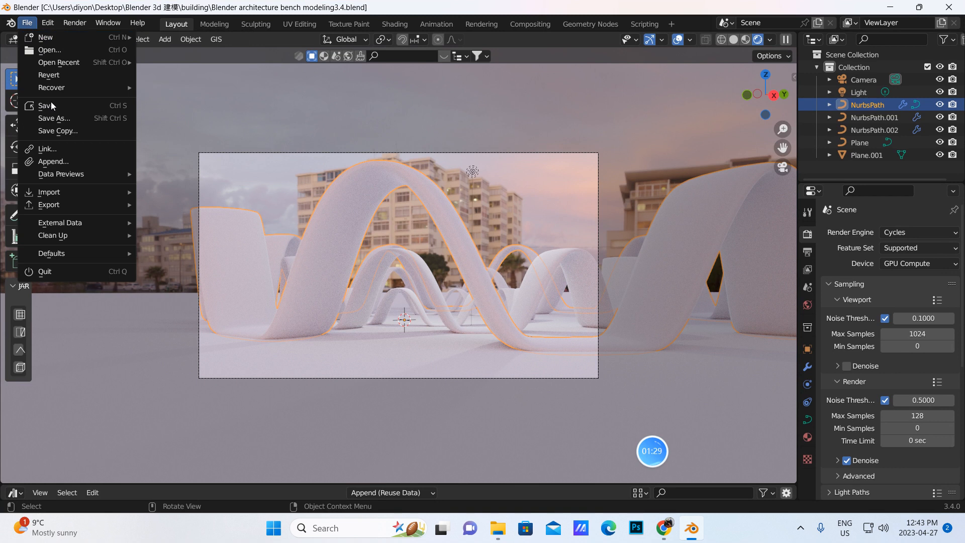
{"action": "left_click", "coordinate": [50, 106]}
- Start a new file with the default scene and delete its cube
{"action": "left_click", "coordinate": [31, 26]}
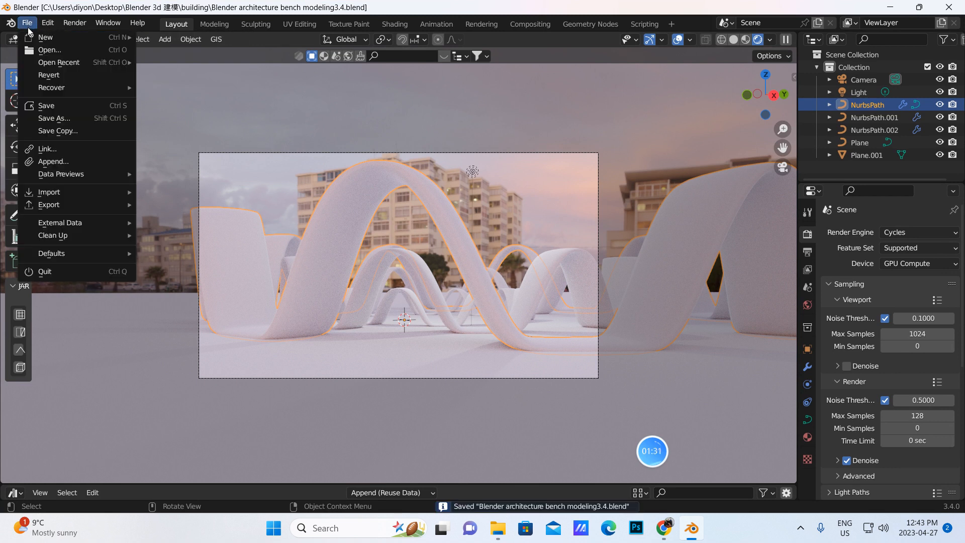
{"action": "left_click", "coordinate": [27, 24]}
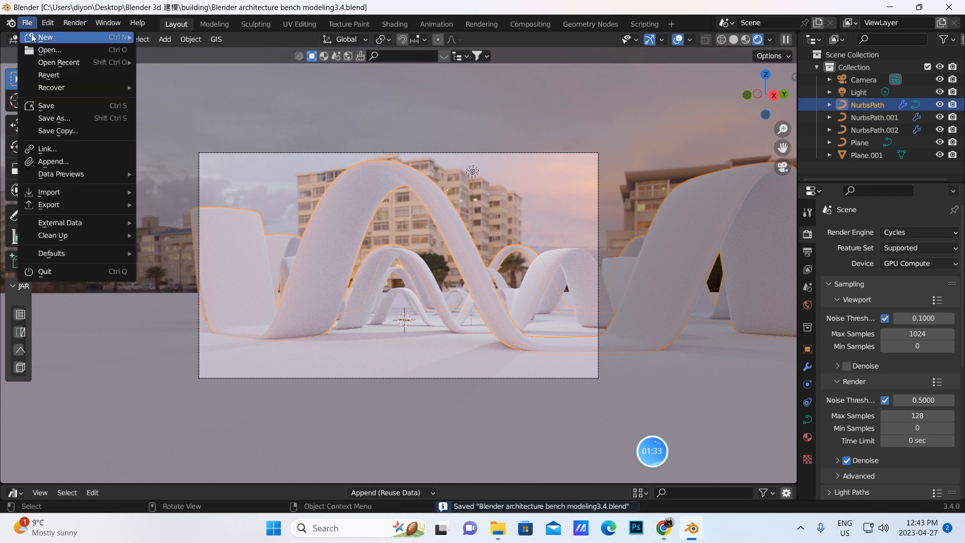
{"action": "mouse_move", "coordinate": [46, 36]}
{"action": "left_click", "coordinate": [173, 36]}
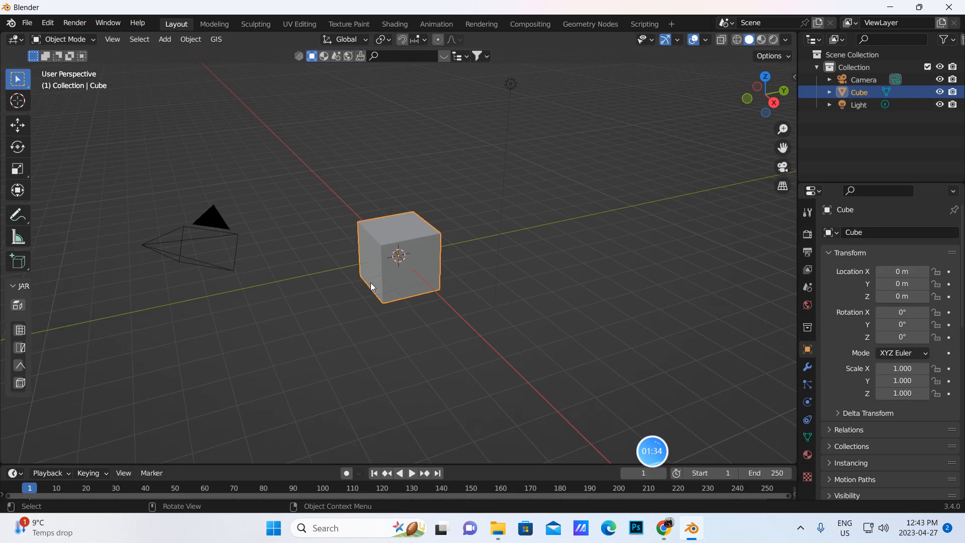
{"action": "key", "text": "x"}
{"action": "left_click", "coordinate": [395, 272]}
- Add a NURBS path curve at the world origin
{"action": "middle_click_drag", "start_coordinate": [407, 294], "coordinate": [373, 277]}
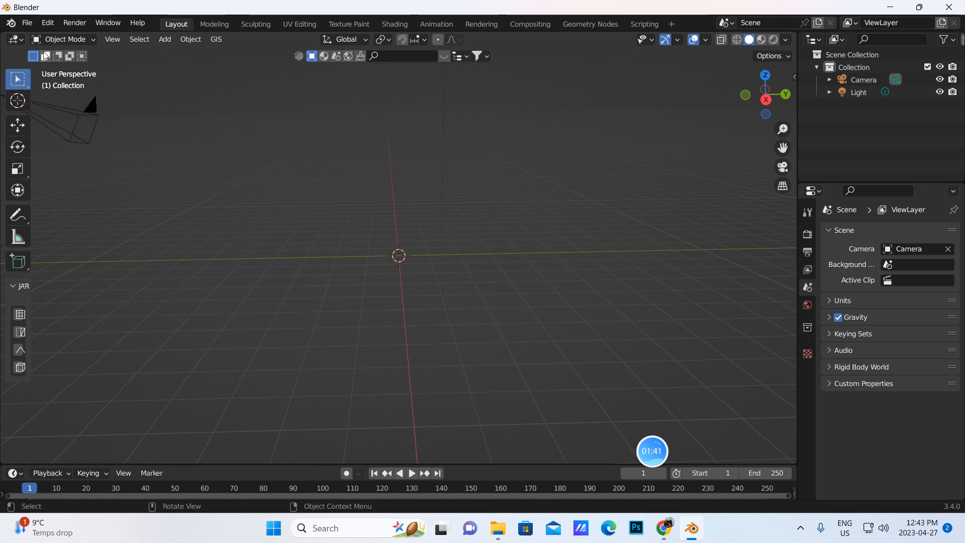
{"action": "left_click", "coordinate": [166, 40]}
{"action": "mouse_move", "coordinate": [181, 67]}
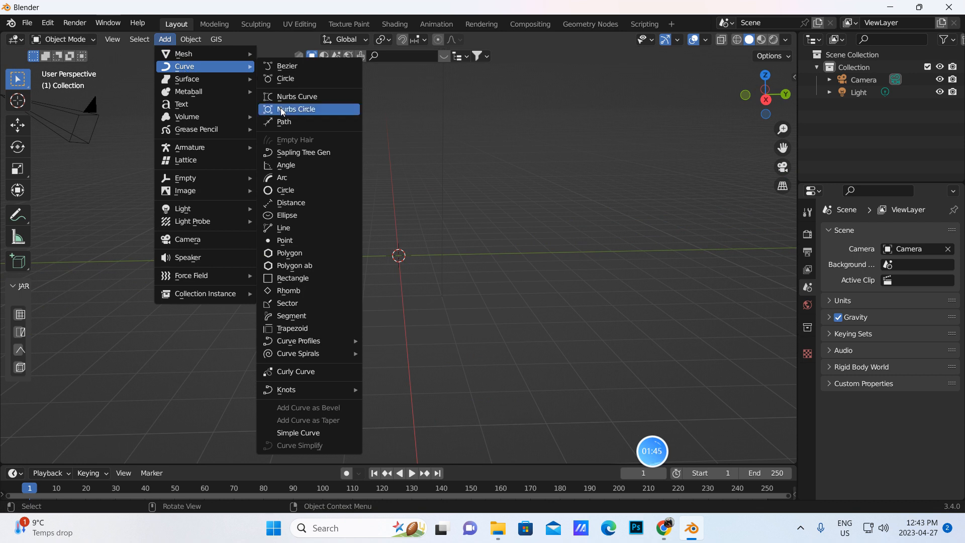
{"action": "left_click", "coordinate": [284, 122]}
{"action": "middle_click_drag", "start_coordinate": [500, 274], "coordinate": [628, 270]}
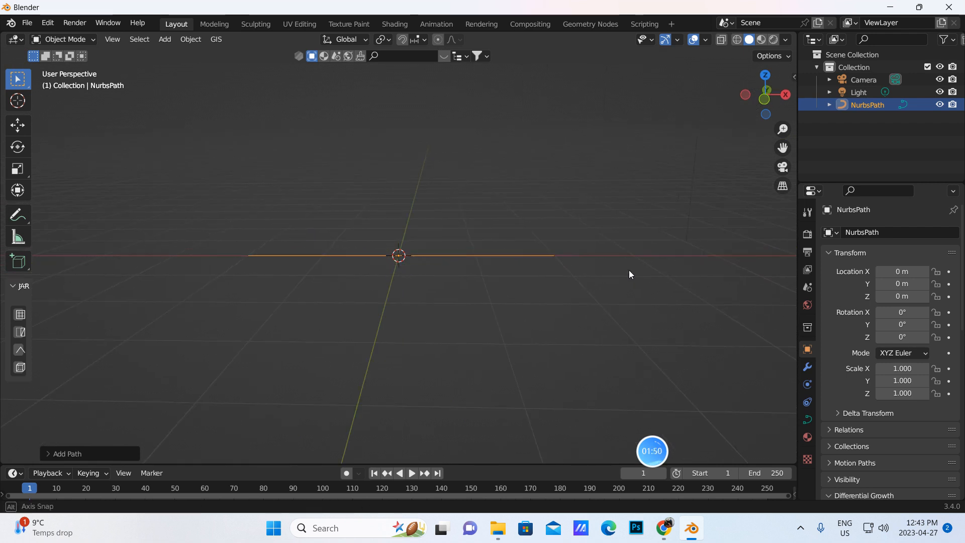
- Search the add-ons in the preferences for "extr" to check the Extra Objects add-ons, then close the preferences
{"action": "left_click", "coordinate": [168, 39]}
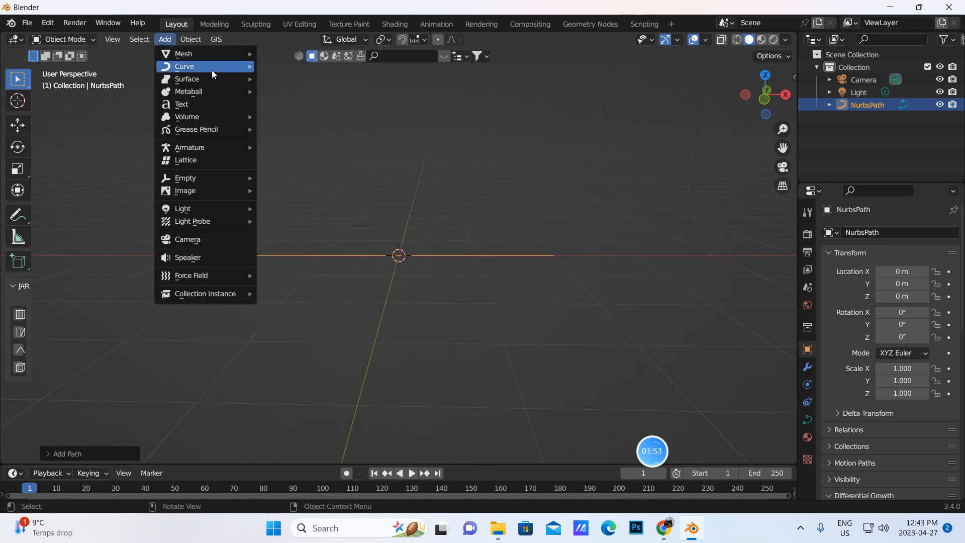
{"action": "mouse_move", "coordinate": [190, 68]}
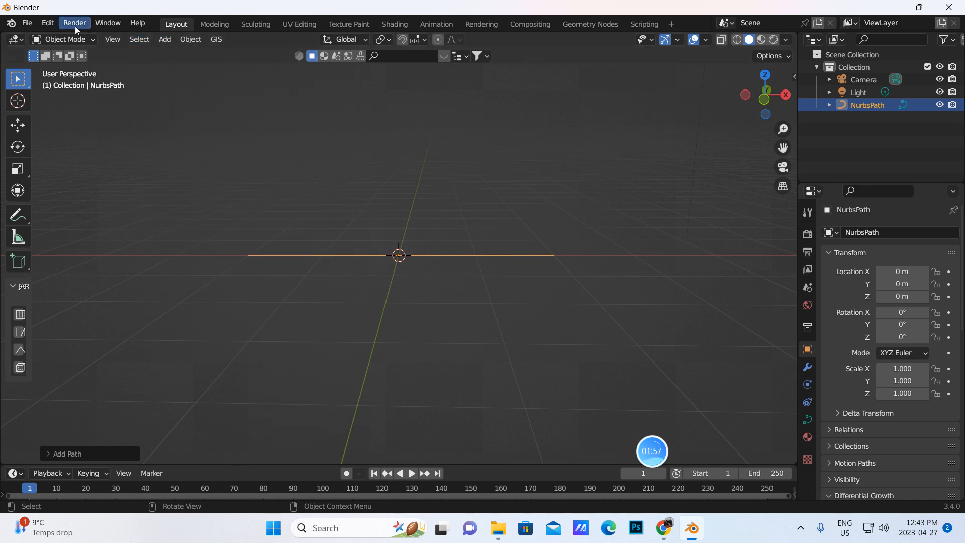
{"action": "left_click", "coordinate": [52, 25]}
{"action": "left_click", "coordinate": [74, 205]}
{"action": "left_click", "coordinate": [33, 157]}
{"action": "left_click", "coordinate": [343, 71]}
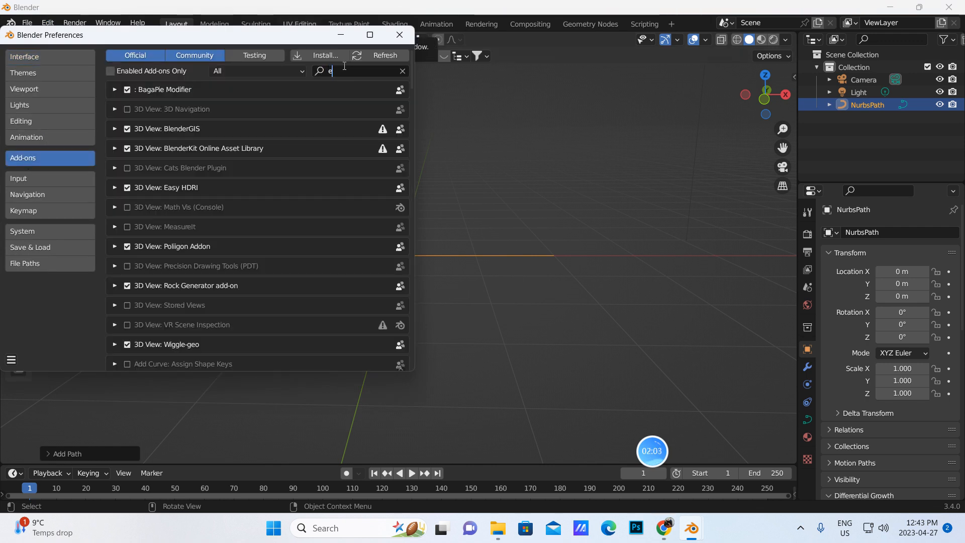
{"action": "type", "text": "extr"}
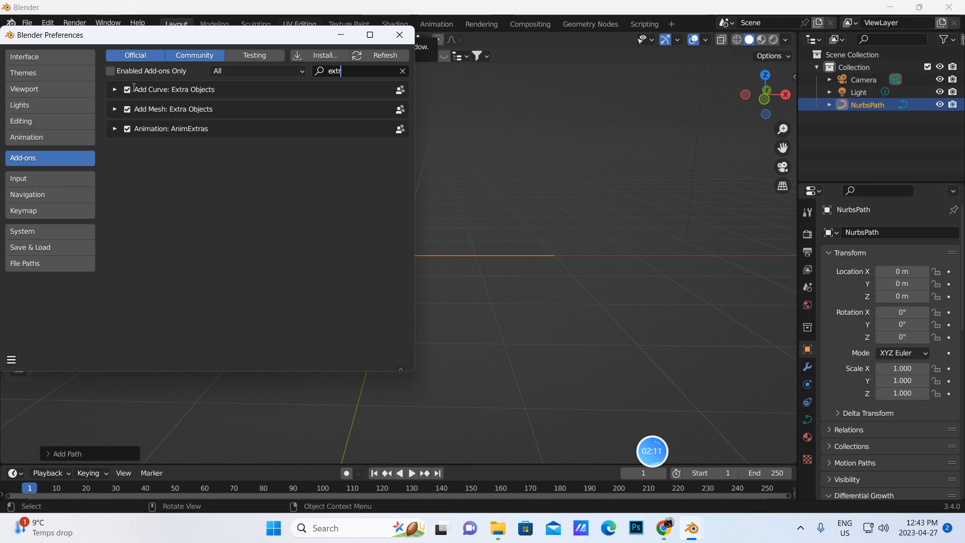
{"action": "left_click", "coordinate": [399, 35]}
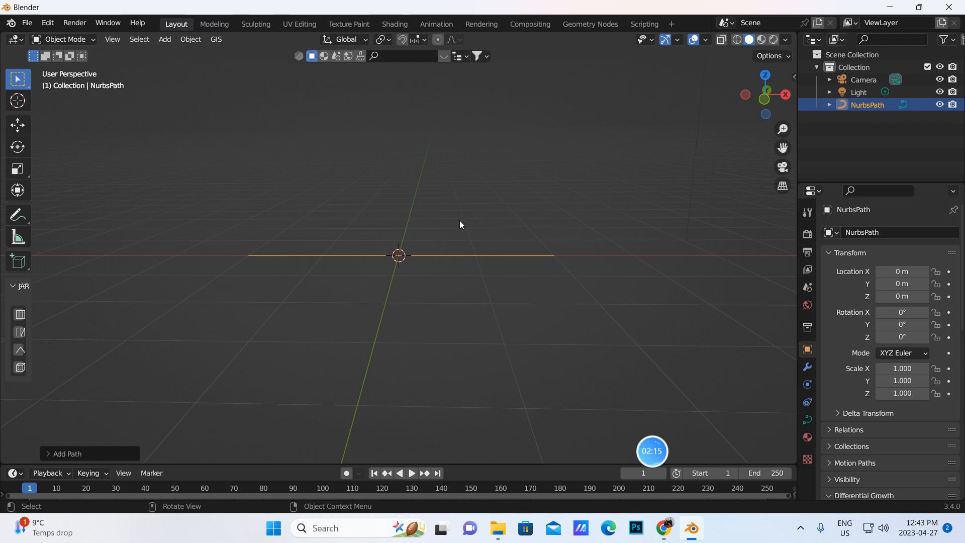
- Raise the path's middle control point along Z in Edit Mode from the front view to form an arch, and return to Object Mode
{"action": "left_click", "coordinate": [95, 39]}
{"action": "left_click", "coordinate": [78, 68]}
{"action": "middle_click_drag", "start_coordinate": [494, 222], "coordinate": [579, 211]}
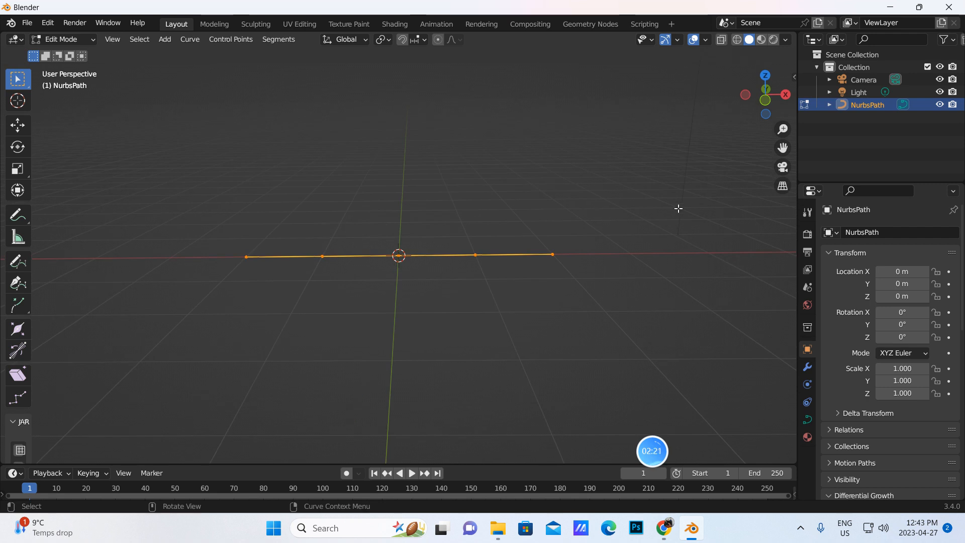
{"action": "key", "text": "KP_1"}
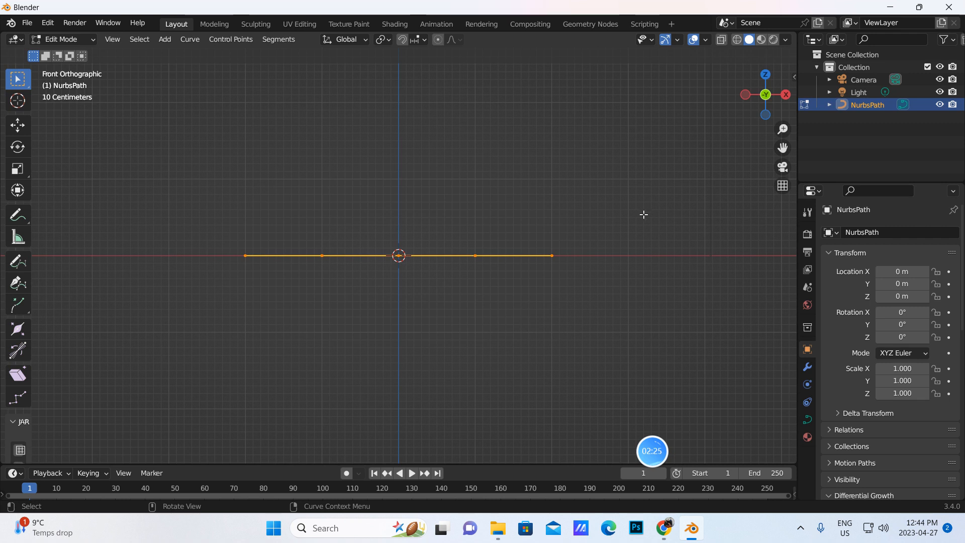
{"action": "left_click_drag", "start_coordinate": [782, 147], "coordinate": [781, 209]}
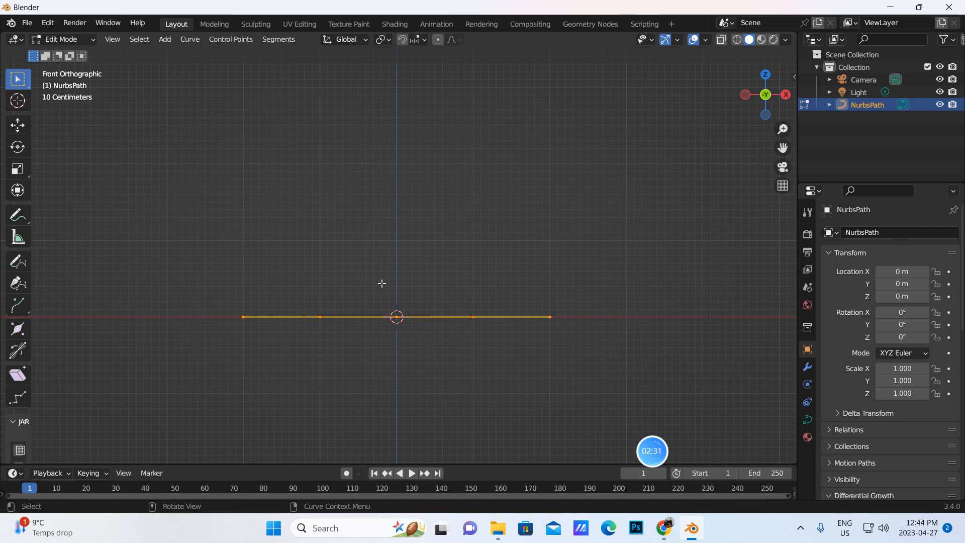
{"action": "left_click_drag", "start_coordinate": [382, 283], "coordinate": [420, 360]}
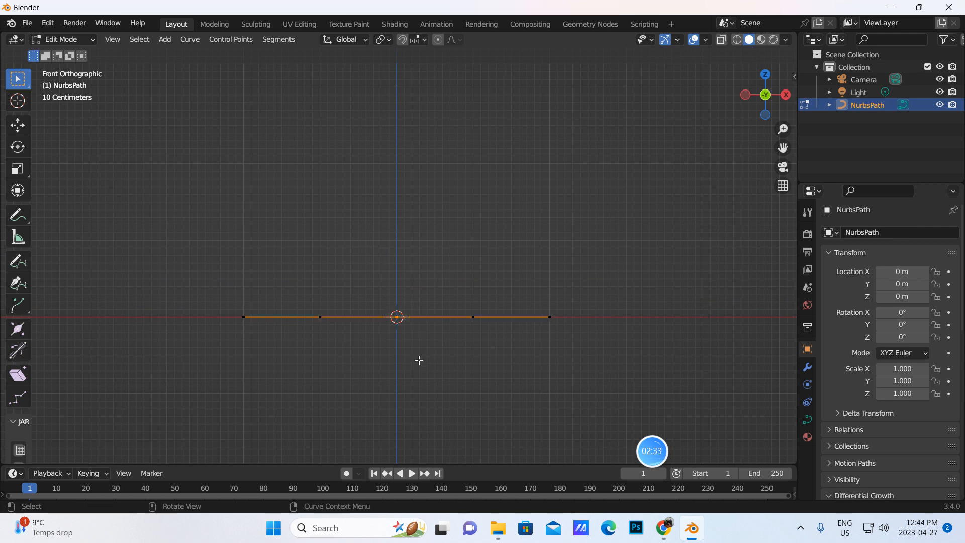
{"action": "left_click", "coordinate": [17, 128]}
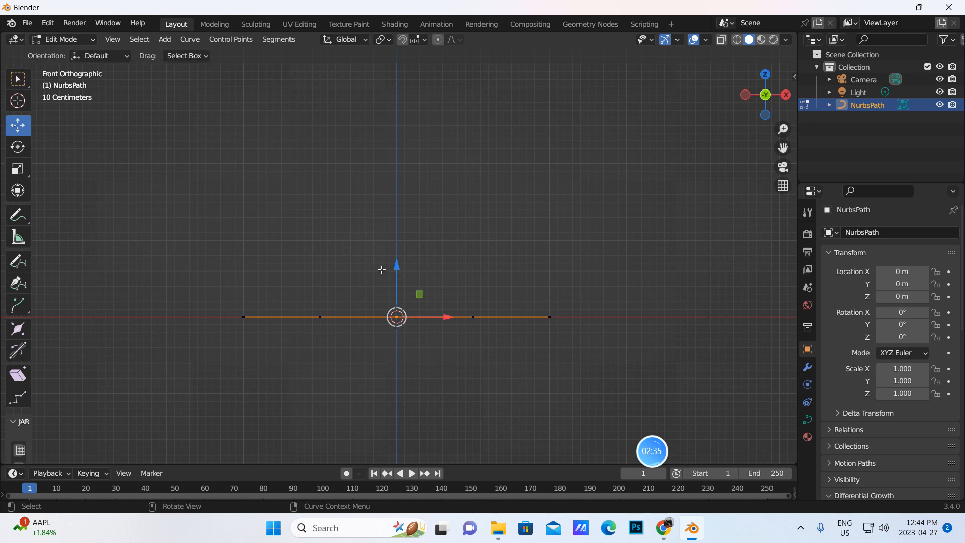
{"action": "left_click_drag", "start_coordinate": [397, 267], "coordinate": [449, 232]}
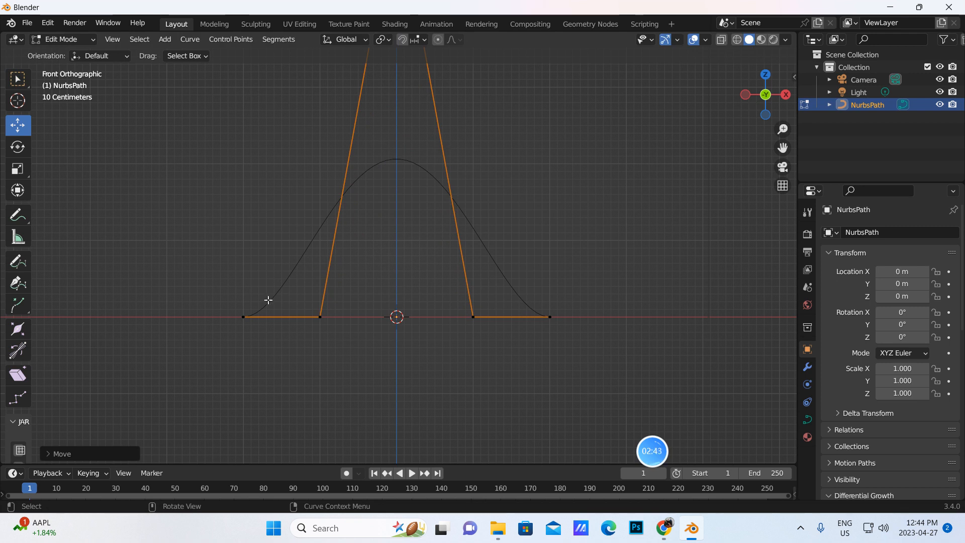
{"action": "left_click", "coordinate": [83, 40]}
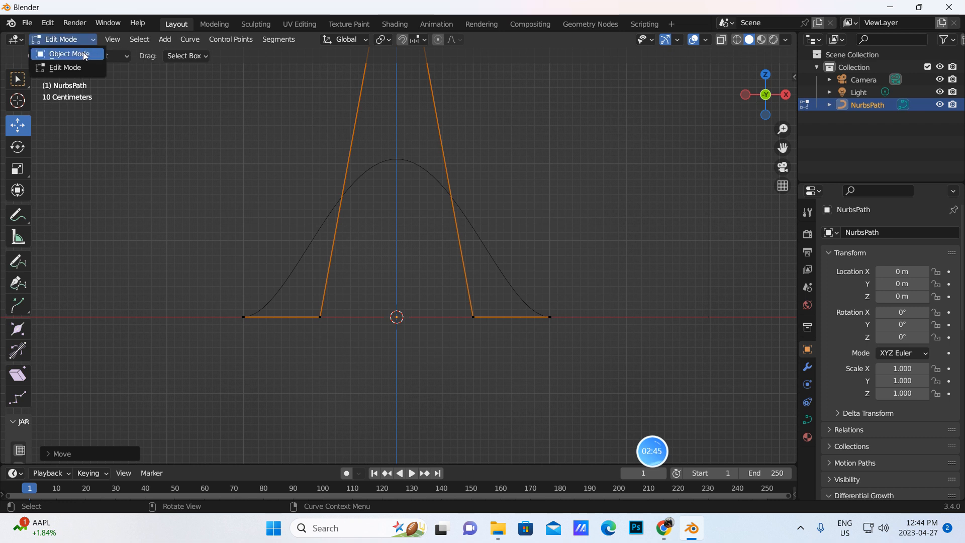
{"action": "left_click", "coordinate": [86, 55]}
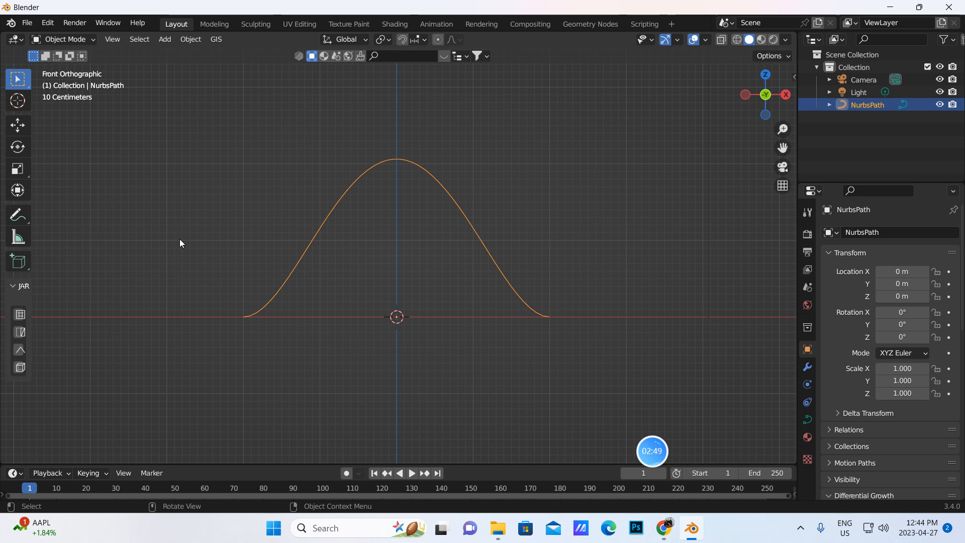
- In Edit Mode, select the four control points at the base of the arch and subdivide the two flat end segments
{"action": "left_click", "coordinate": [63, 39]}
{"action": "left_click", "coordinate": [70, 67]}
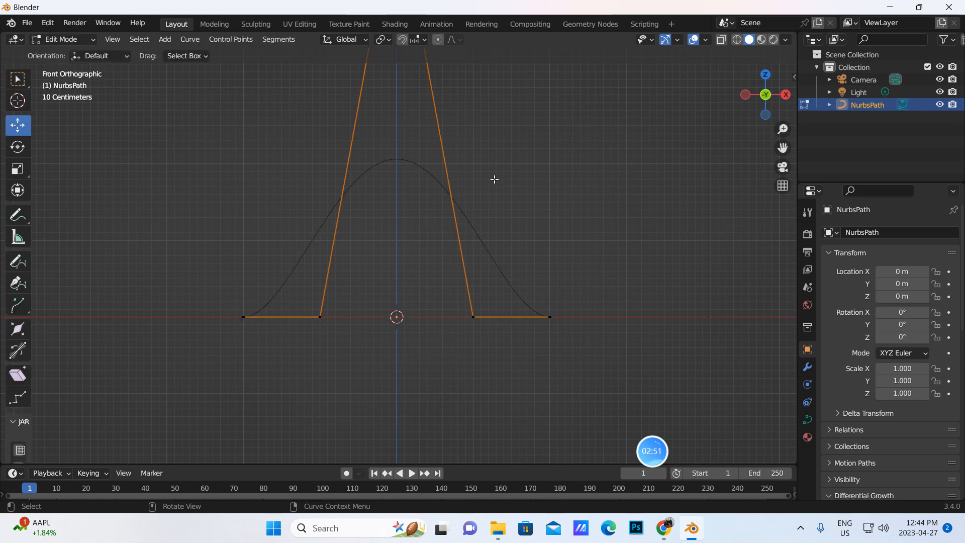
{"action": "scroll", "coordinate": [546, 242], "scroll_direction": "down", "scroll_amount": 2}
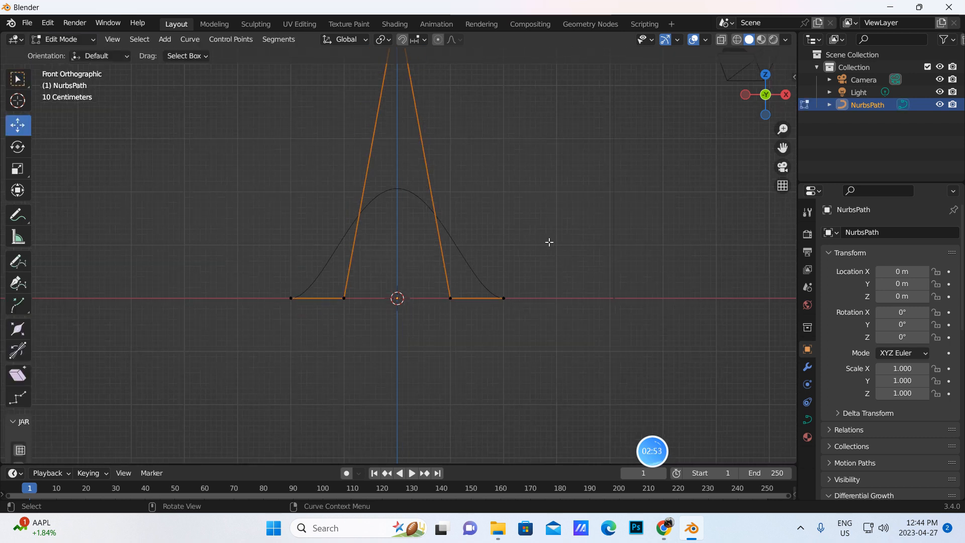
{"action": "mouse_move", "coordinate": [618, 217]}
{"action": "middle_mouse_down"}
{"action": "mouse_move", "coordinate": [607, 251]}
{"action": "mouse_move", "coordinate": [621, 208]}
{"action": "middle_mouse_up"}
{"action": "key", "text": "KP_1"}
{"action": "left_click_drag", "start_coordinate": [791, 153], "coordinate": [783, 248]}
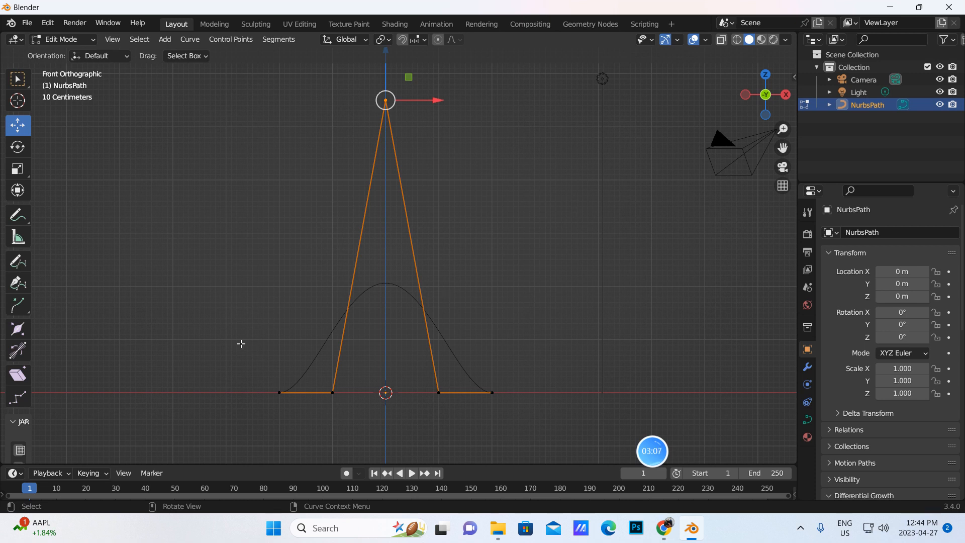
{"action": "left_click_drag", "start_coordinate": [242, 341], "coordinate": [532, 430]}
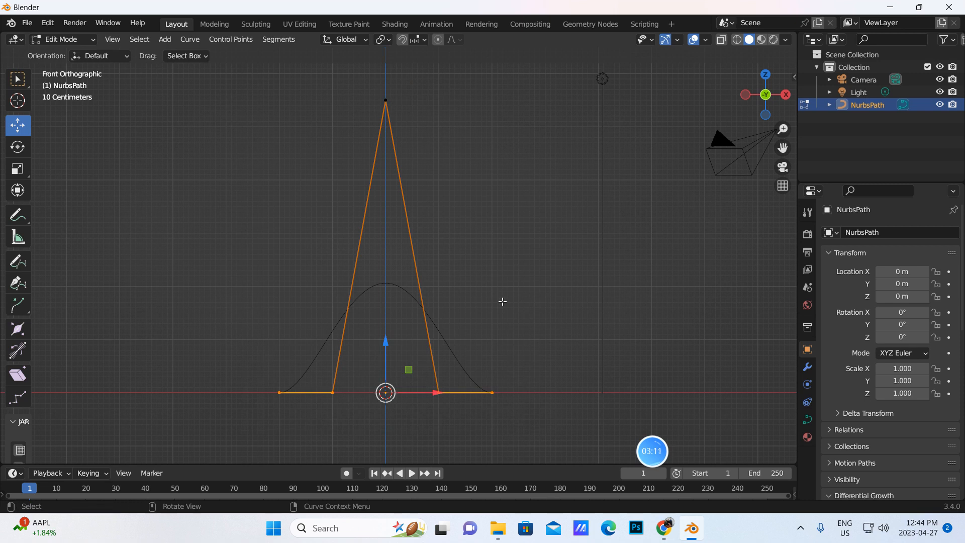
{"action": "right_click", "coordinate": [467, 392]}
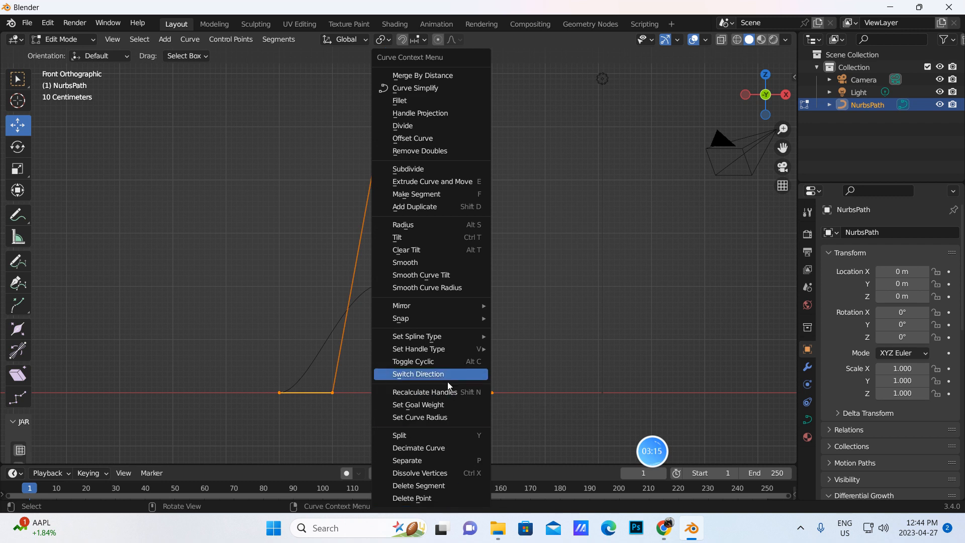
{"action": "left_click", "coordinate": [417, 169]}
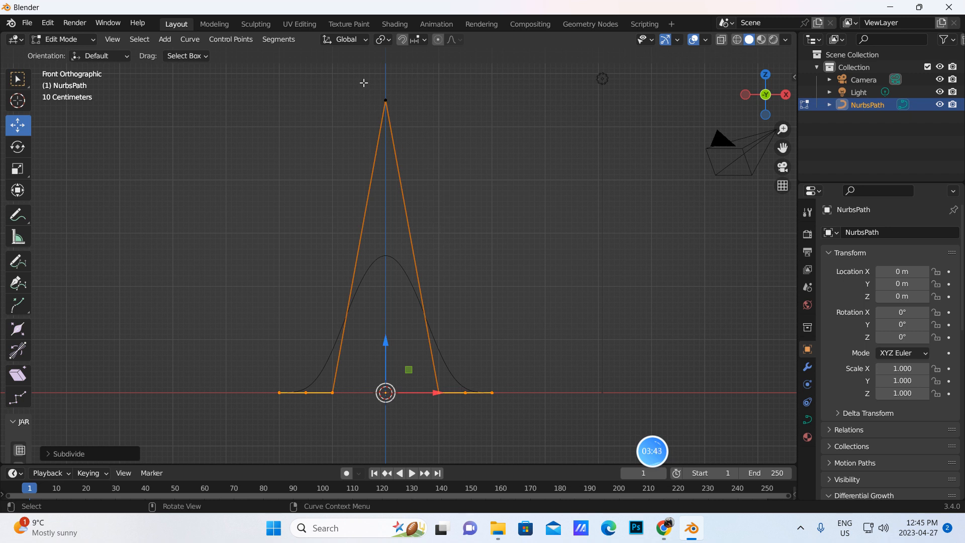
- Select the apex and the two inner base control points and subdivide the sloping segments between them
{"action": "left_click_drag", "start_coordinate": [306, 77], "coordinate": [452, 418]}
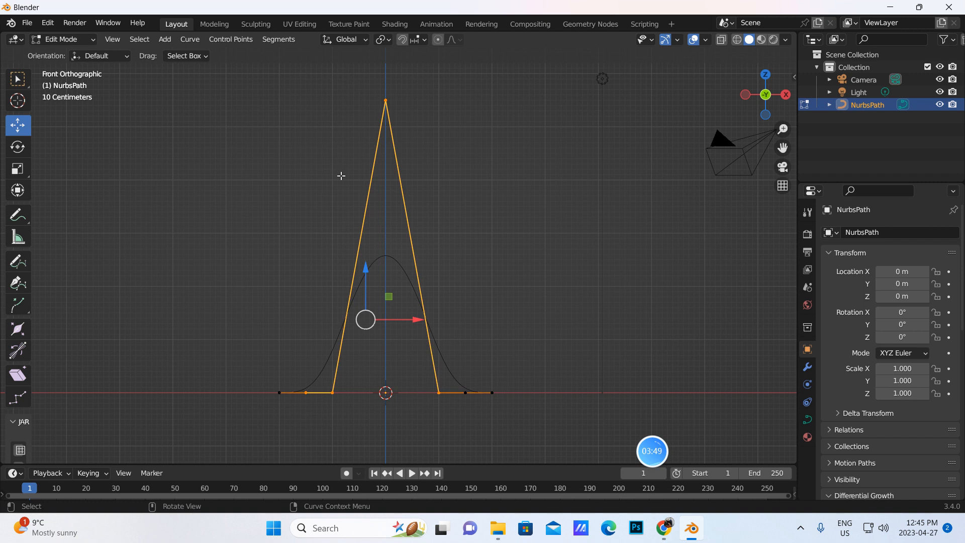
{"action": "left_click_drag", "start_coordinate": [334, 92], "coordinate": [444, 432]}
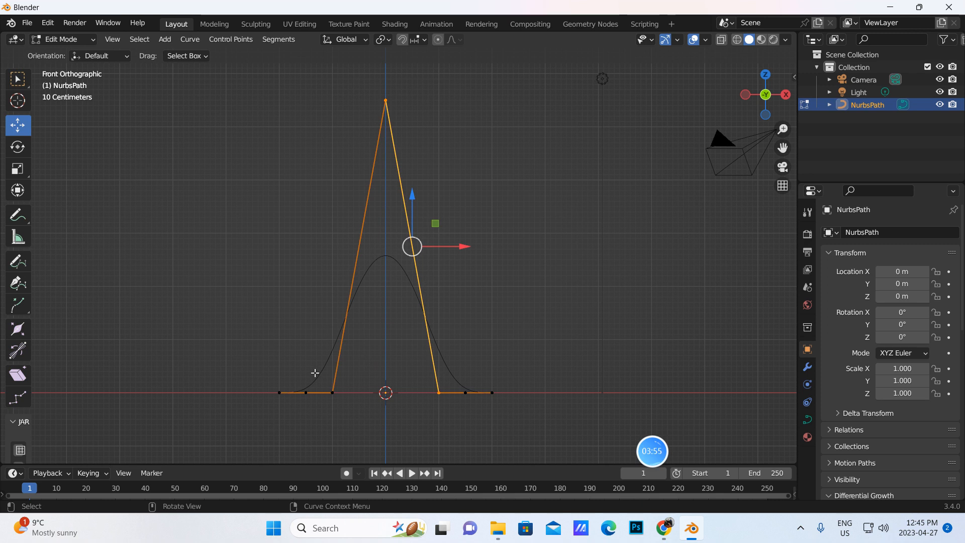
{"action": "left_click_drag", "start_coordinate": [322, 374], "coordinate": [342, 416], "text": "shift"}
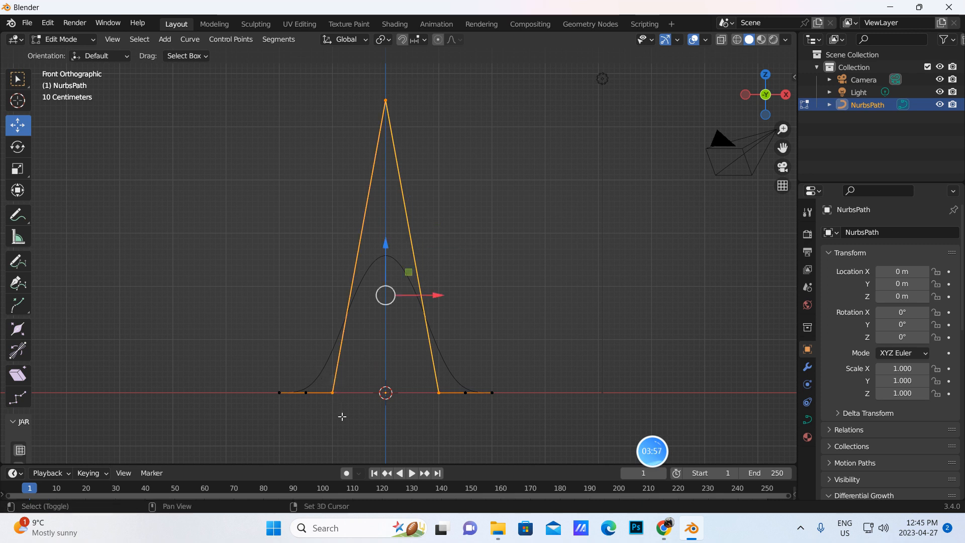
{"action": "right_click", "coordinate": [412, 226]}
{"action": "right_click", "coordinate": [406, 228]}
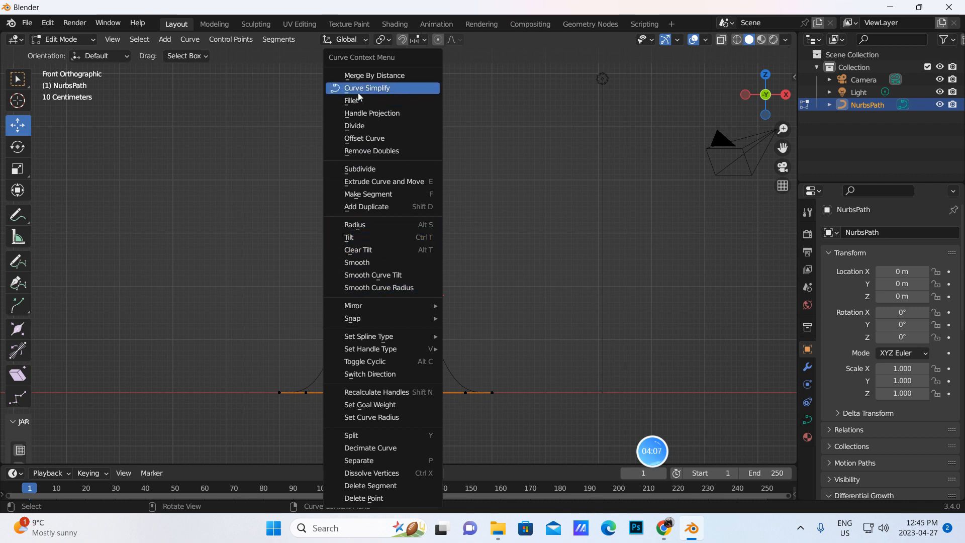
{"action": "left_click", "coordinate": [363, 168]}
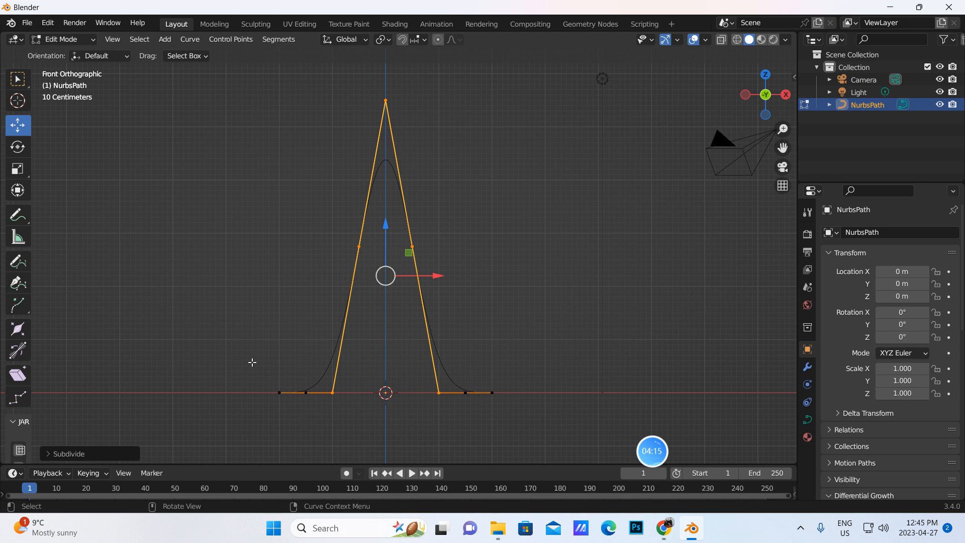
- Select the three base control points on each side and scale them outward along X to widen the arch
{"action": "left_click_drag", "start_coordinate": [252, 361], "coordinate": [351, 421]}
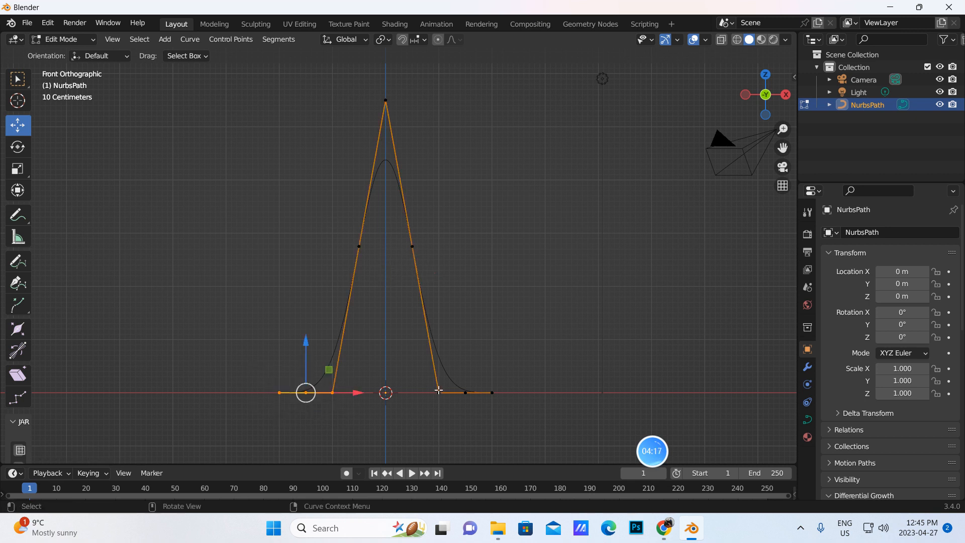
{"action": "left_click_drag", "start_coordinate": [416, 362], "coordinate": [522, 422], "text": "shift"}
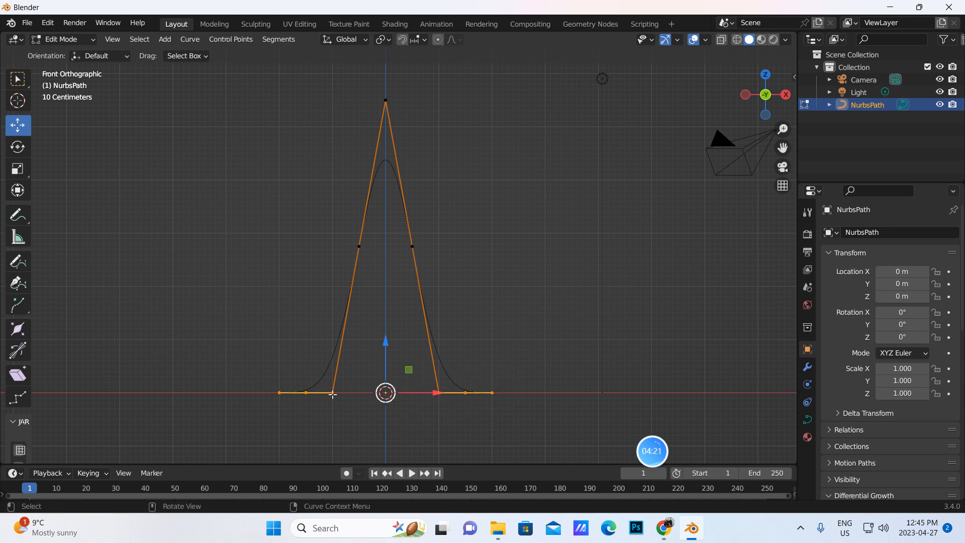
{"action": "left_click", "coordinate": [18, 169]}
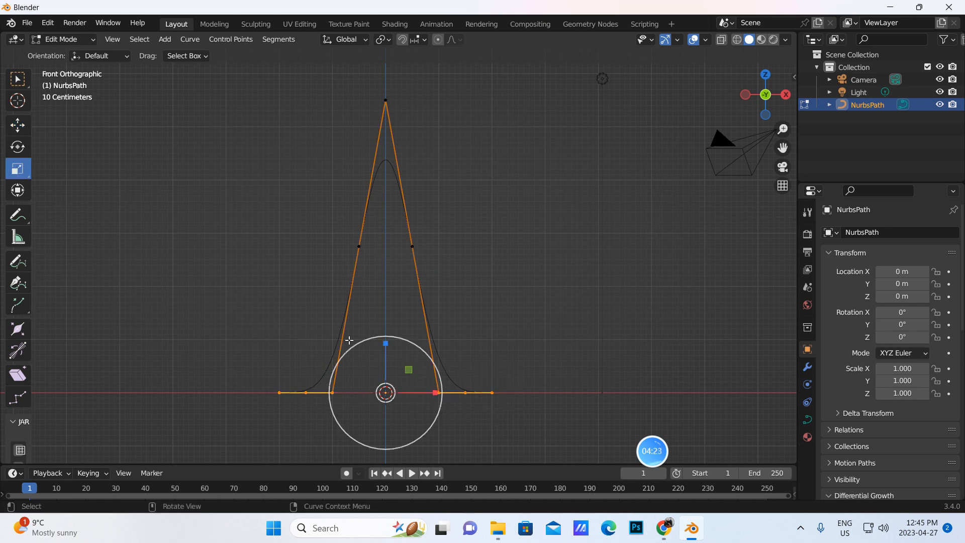
{"action": "left_click_drag", "start_coordinate": [435, 393], "coordinate": [469, 396]}
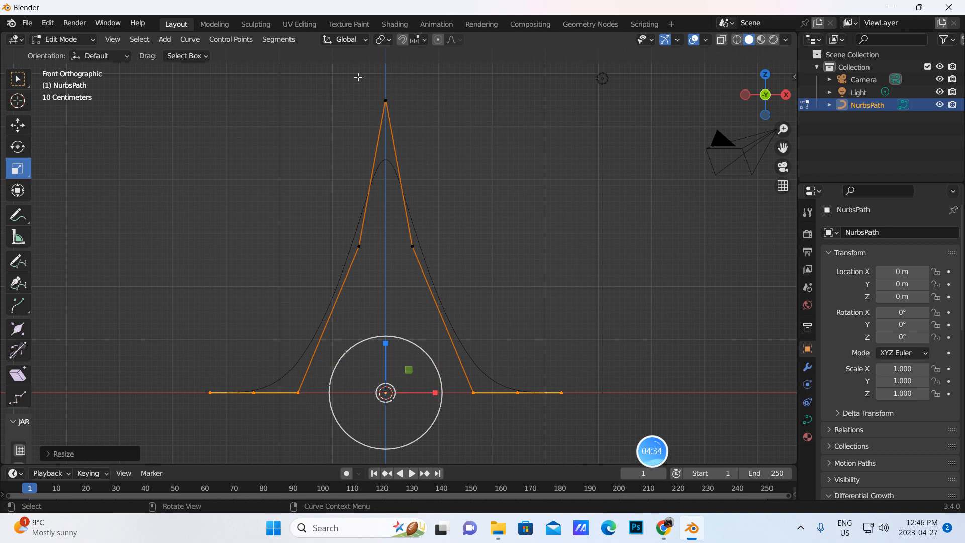
- Select only the apex control point and move it down along Z to lower the arch
{"action": "left_click", "coordinate": [18, 79]}
{"action": "left_click_drag", "start_coordinate": [351, 82], "coordinate": [434, 164]}
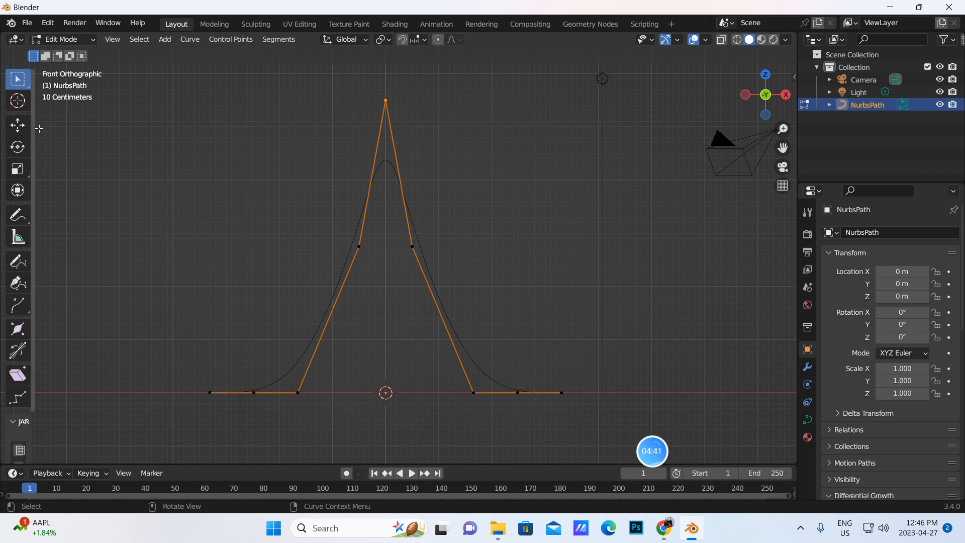
{"action": "left_click", "coordinate": [17, 128]}
{"action": "left_click_drag", "start_coordinate": [386, 75], "coordinate": [395, 152]}
- Select the two mid-height control points and scale them apart along X to round out the arch
{"action": "left_click_drag", "start_coordinate": [312, 220], "coordinate": [477, 285]}
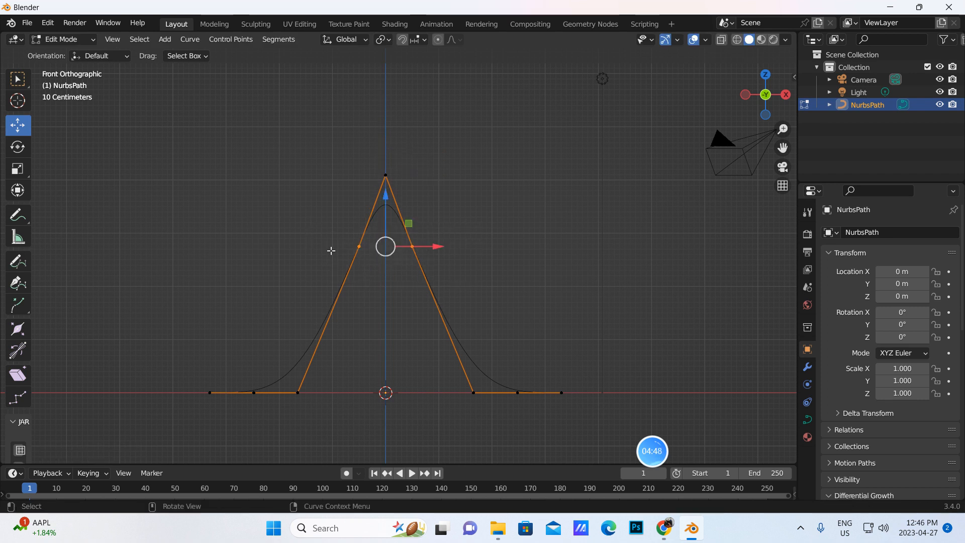
{"action": "left_click", "coordinate": [17, 169]}
{"action": "left_click_drag", "start_coordinate": [436, 252], "coordinate": [499, 252]}
- Scale the base control points on both sides slightly farther outward along X and return to Object Mode
{"action": "left_click_drag", "start_coordinate": [199, 355], "coordinate": [323, 442]}
{"action": "left_click_drag", "start_coordinate": [458, 366], "coordinate": [487, 418]}
{"action": "left_click_drag", "start_coordinate": [437, 392], "coordinate": [446, 392]}
{"action": "left_click", "coordinate": [92, 40]}
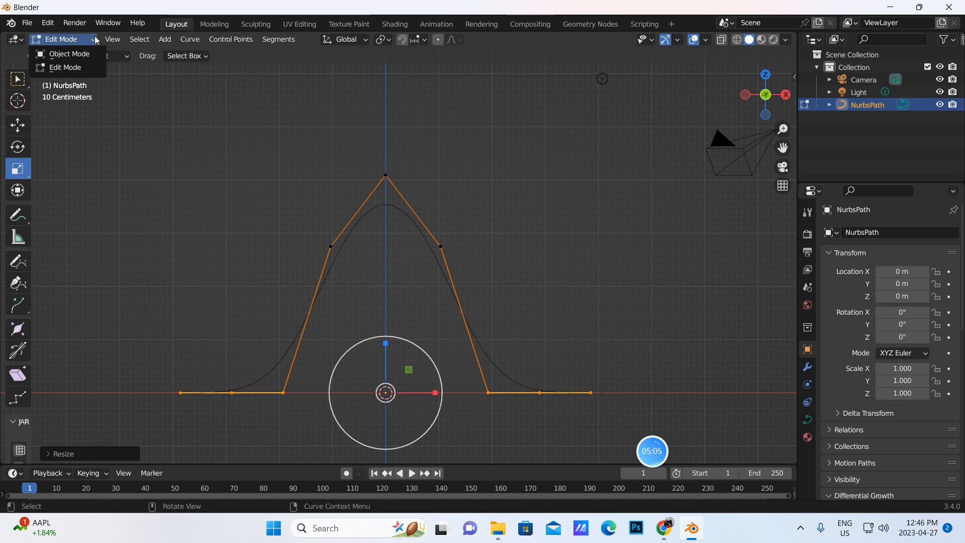
{"action": "left_click", "coordinate": [81, 52]}
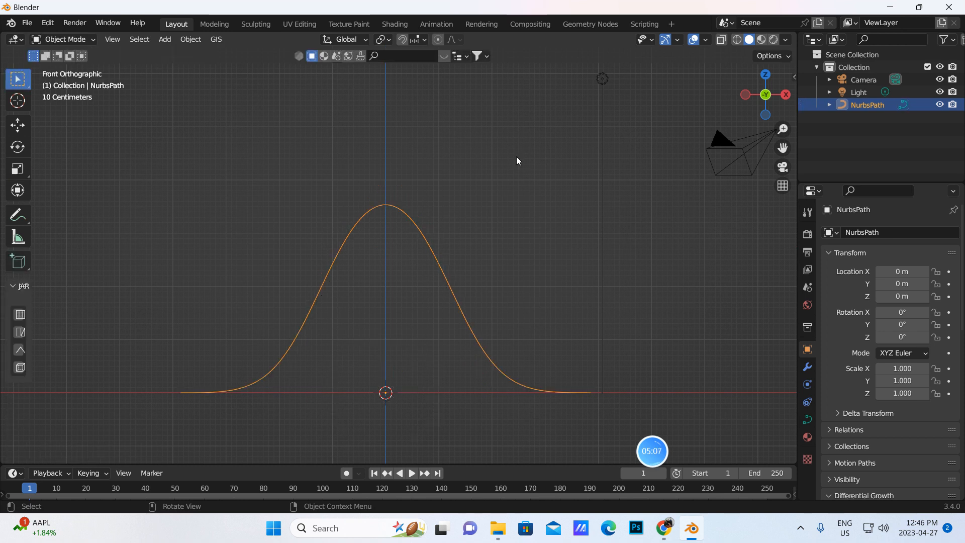
- Save the file as building.blend in the Downloads folder
{"action": "scroll", "coordinate": [520, 199], "scroll_direction": "down", "scroll_amount": 3}
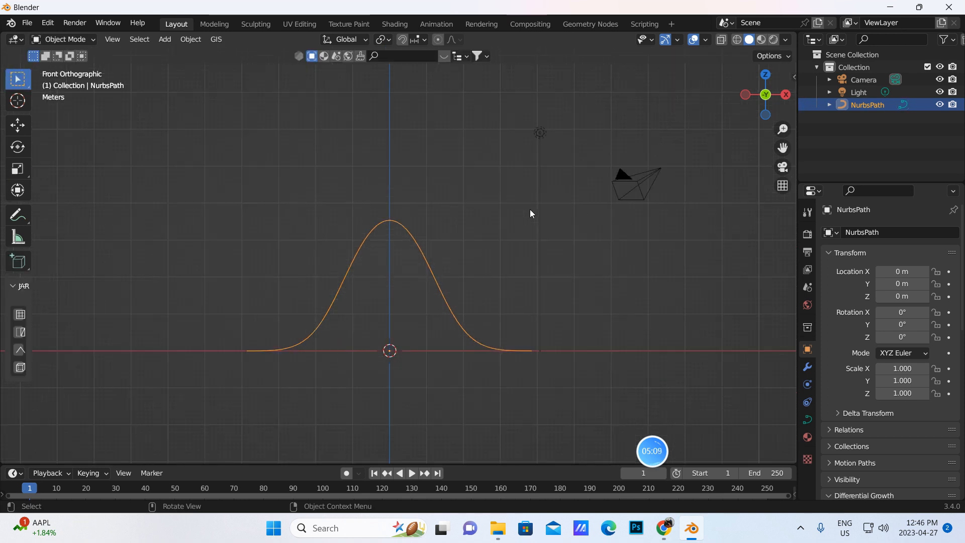
{"action": "left_click", "coordinate": [28, 24]}
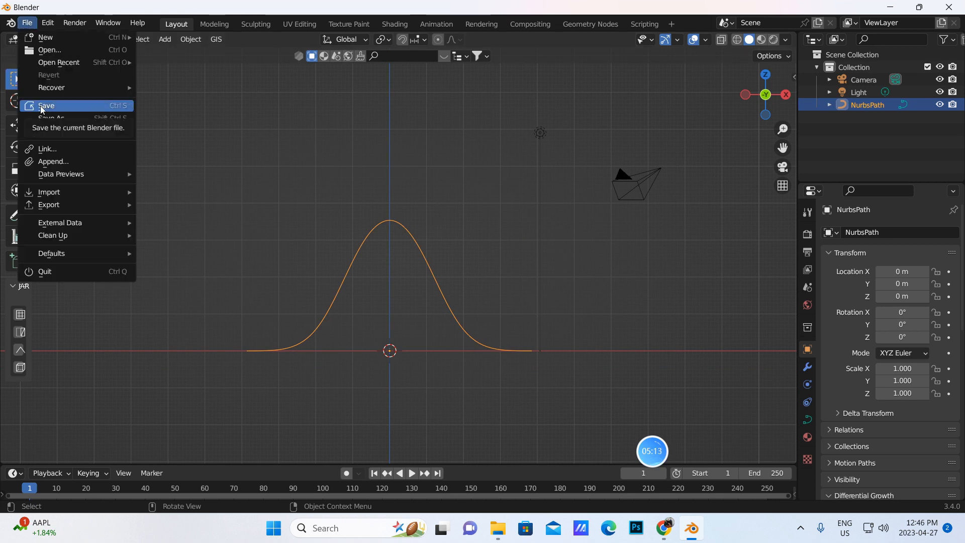
{"action": "left_click", "coordinate": [42, 107]}
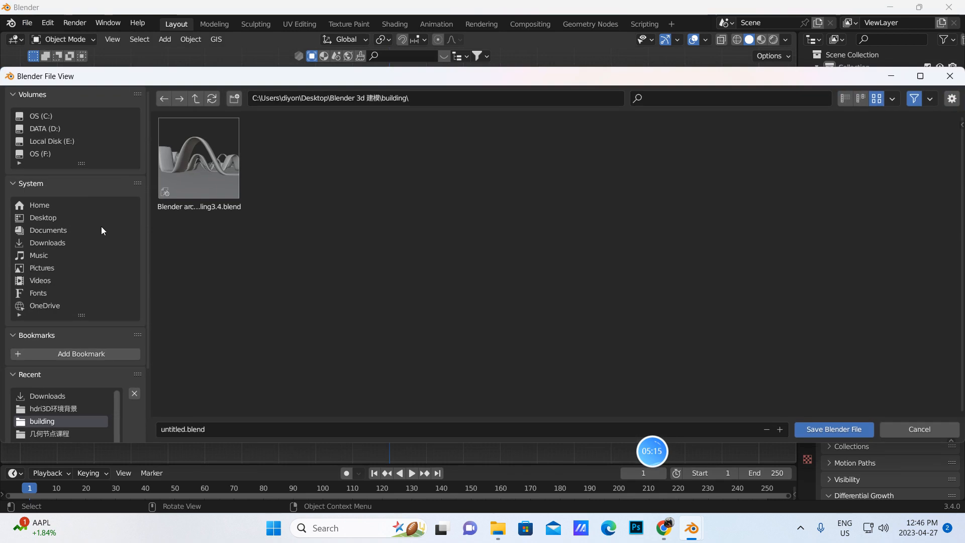
{"action": "left_click", "coordinate": [44, 219]}
{"action": "left_click", "coordinate": [44, 244]}
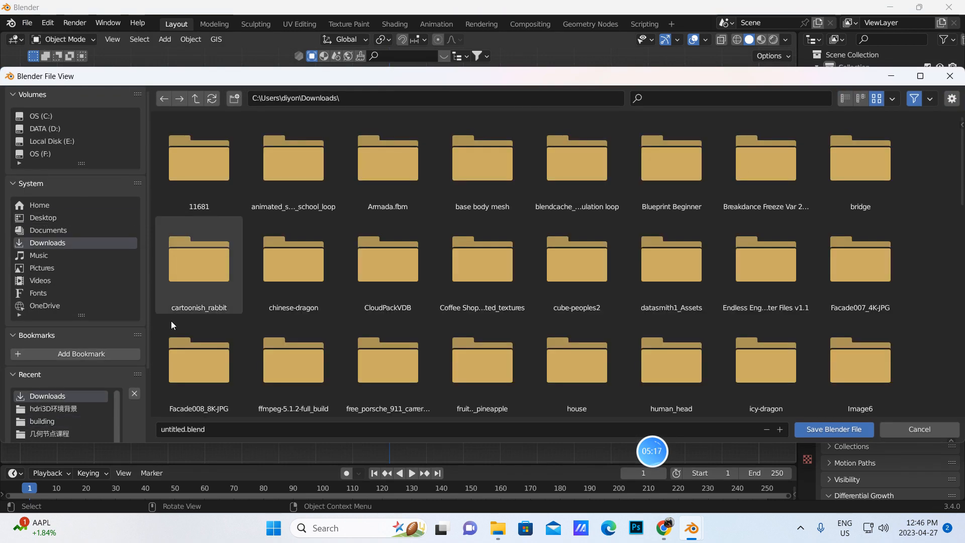
{"action": "double_click", "coordinate": [182, 430]}
{"action": "type", "text": "building"}
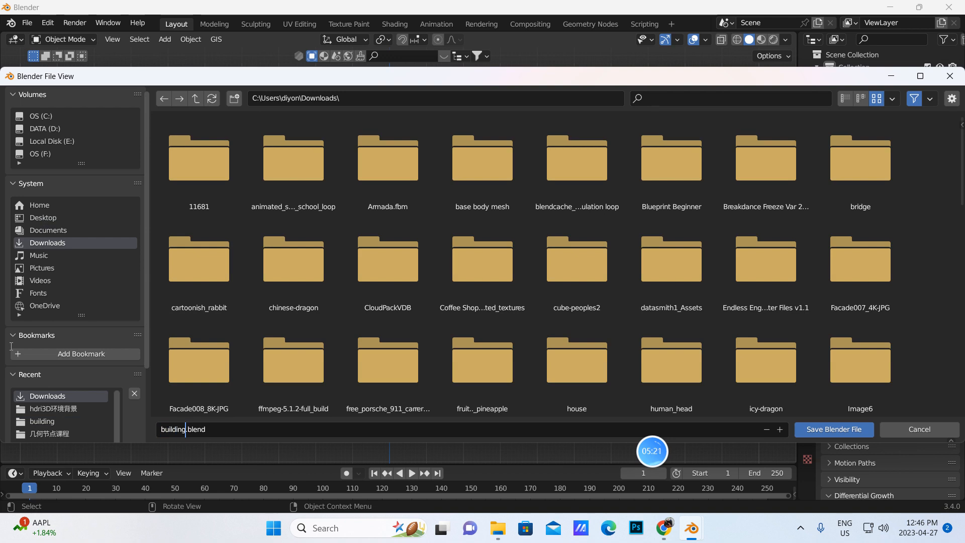
{"action": "left_click", "coordinate": [849, 431]}
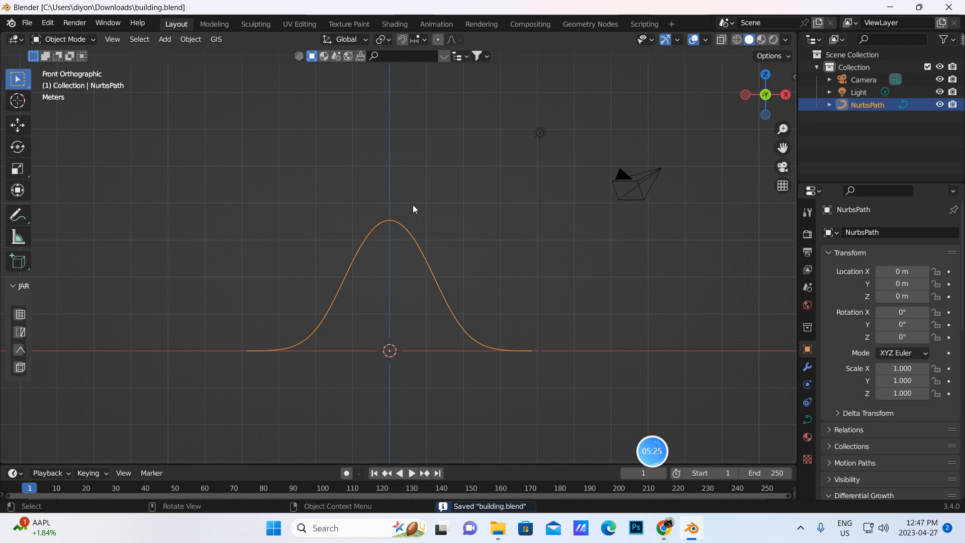
- Add an Array modifier to the NURBS path
{"action": "left_click", "coordinate": [807, 367]}
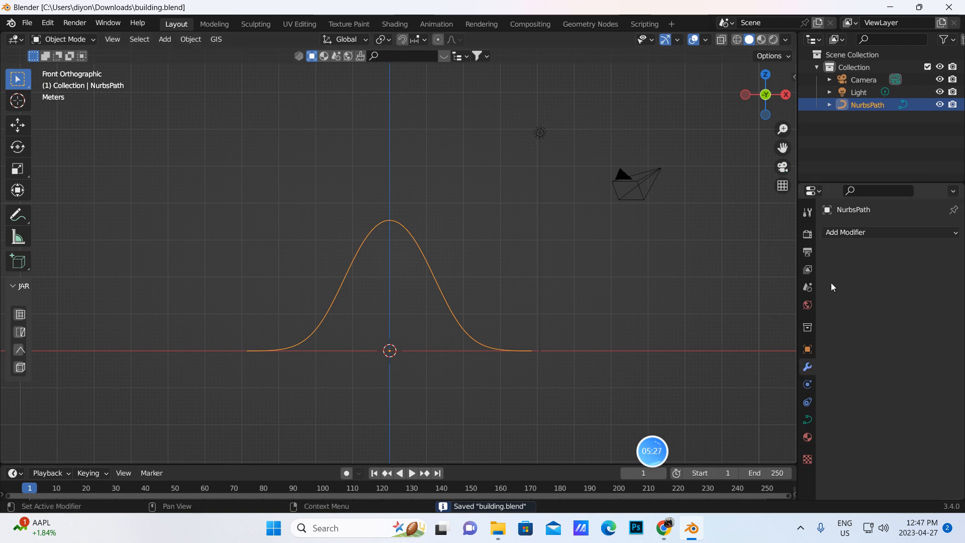
{"action": "left_click", "coordinate": [840, 231]}
{"action": "left_click", "coordinate": [734, 268]}
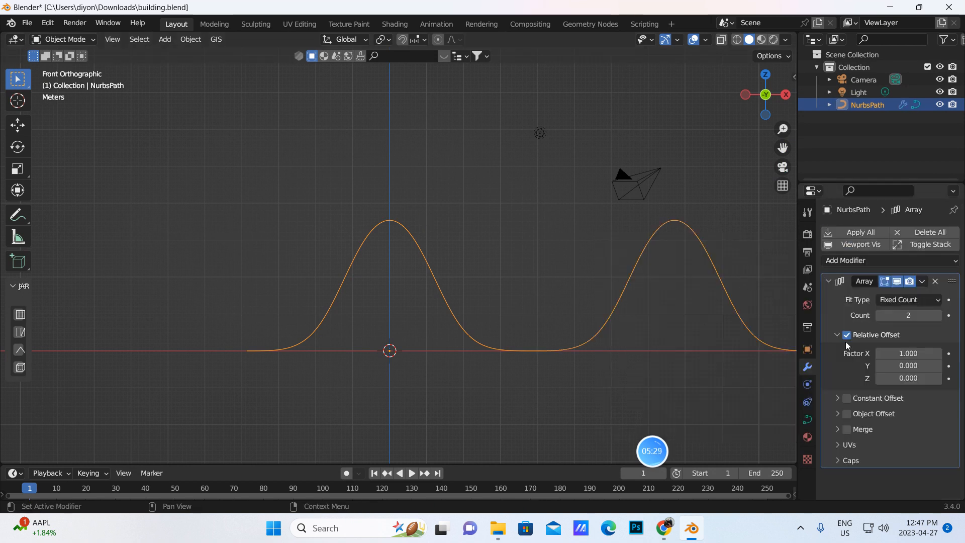
- Set the Array modifier's count to 8 to repeat the arch in a row along X
{"action": "scroll", "coordinate": [749, 351], "scroll_direction": "down", "scroll_amount": 4}
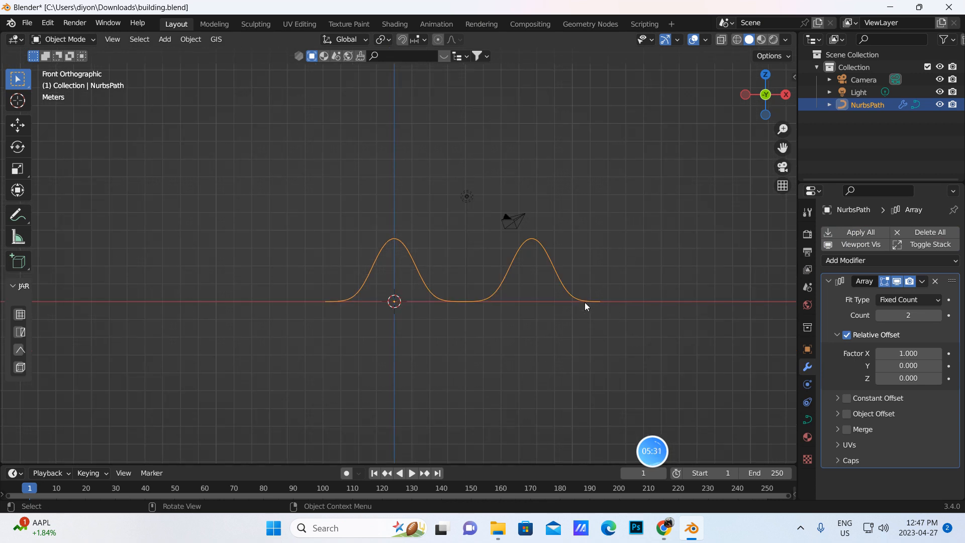
{"action": "left_click", "coordinate": [938, 315]}
{"action": "left_click", "coordinate": [938, 315]}
{"action": "left_click", "coordinate": [938, 315]}
{"action": "left_click", "coordinate": [938, 315]}
{"action": "left_click", "coordinate": [938, 315]}
{"action": "left_click", "coordinate": [938, 315]}
{"action": "scroll", "coordinate": [708, 333], "scroll_direction": "down", "scroll_amount": 3}
{"action": "scroll", "coordinate": [709, 334], "scroll_direction": "down", "scroll_amount": 4}
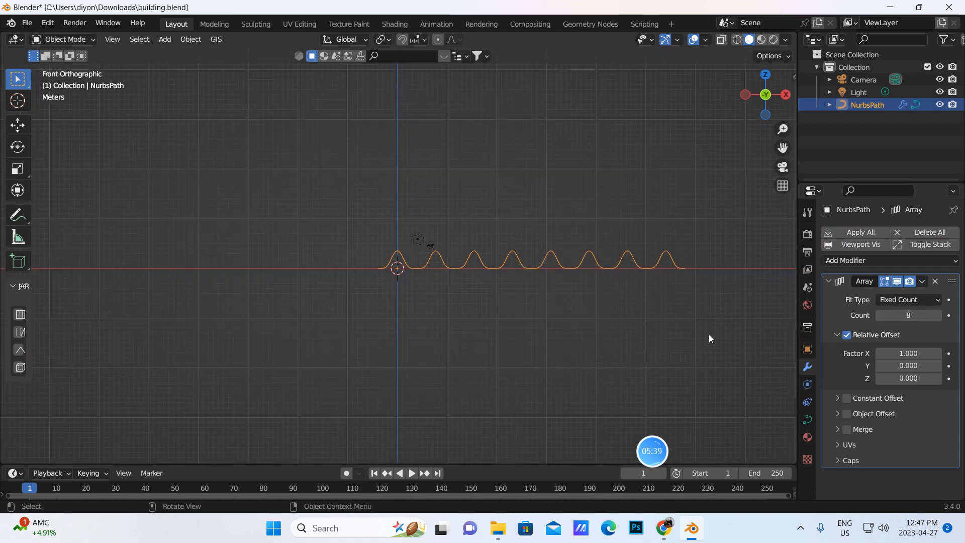
- Add a Simple Deform modifier below the Array on the NURBS path and set its mode to Bend
{"action": "left_click", "coordinate": [828, 282]}
{"action": "left_click", "coordinate": [836, 258]}
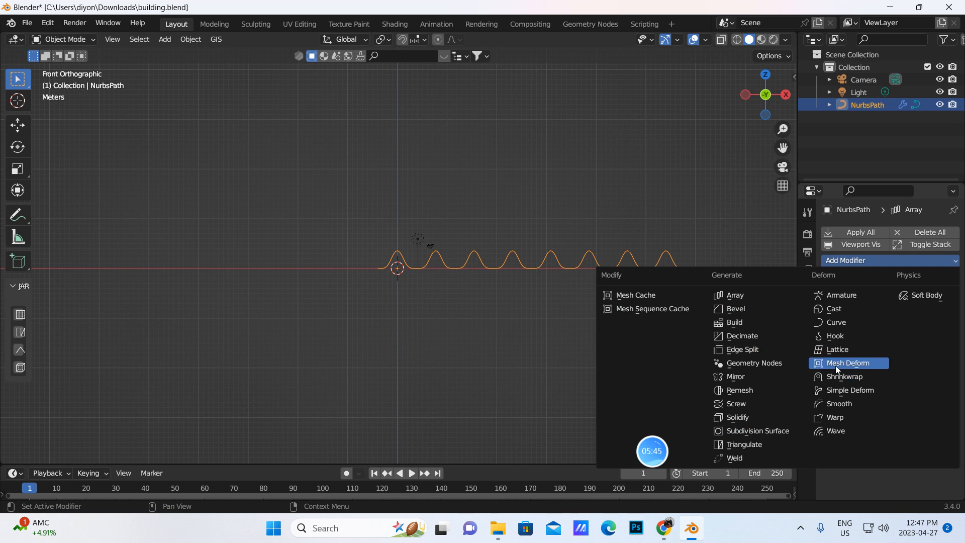
{"action": "left_click", "coordinate": [843, 391]}
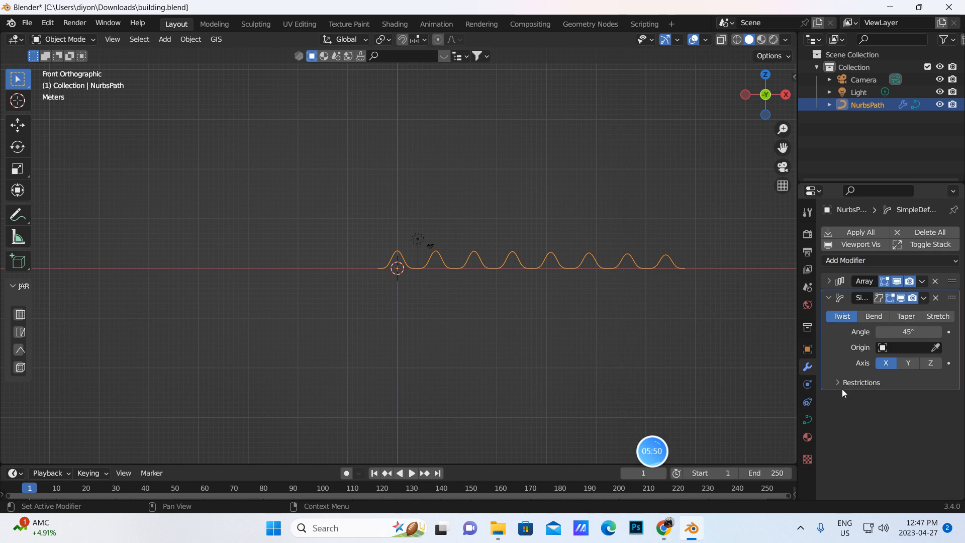
{"action": "left_click", "coordinate": [875, 316]}
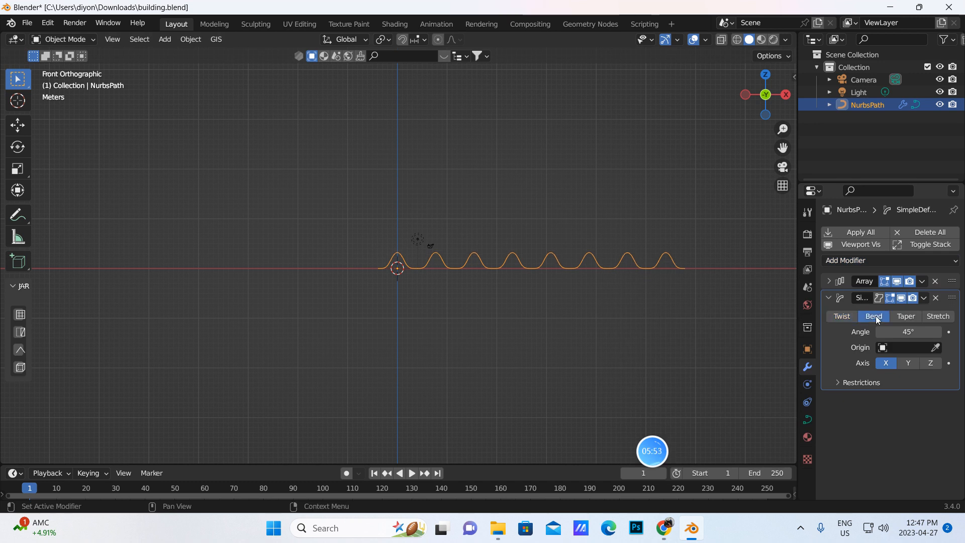
- Set the bend angle to 360° and the bend axis to Z so the arches form a closed ring
{"action": "left_click", "coordinate": [902, 332]}
{"action": "type", "text": "360"}
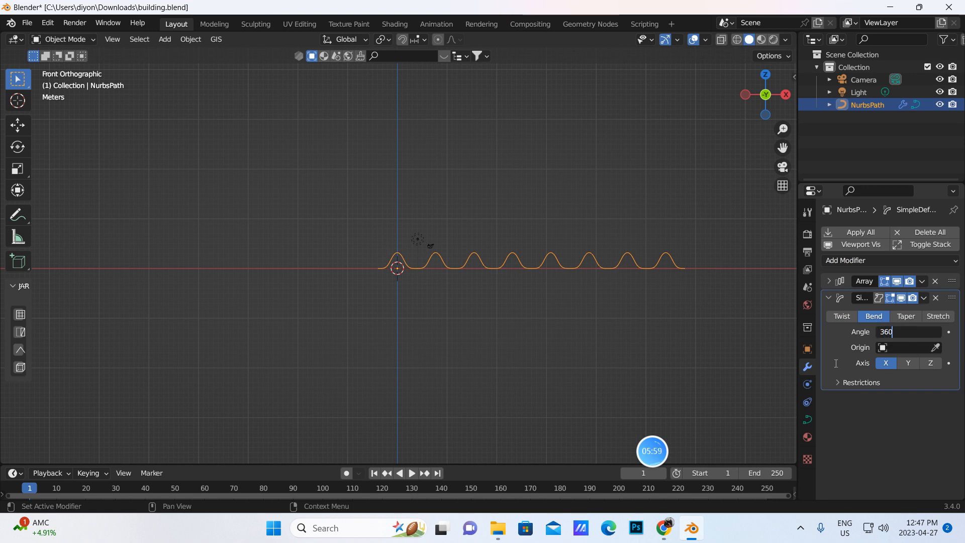
{"action": "key", "text": "Return"}
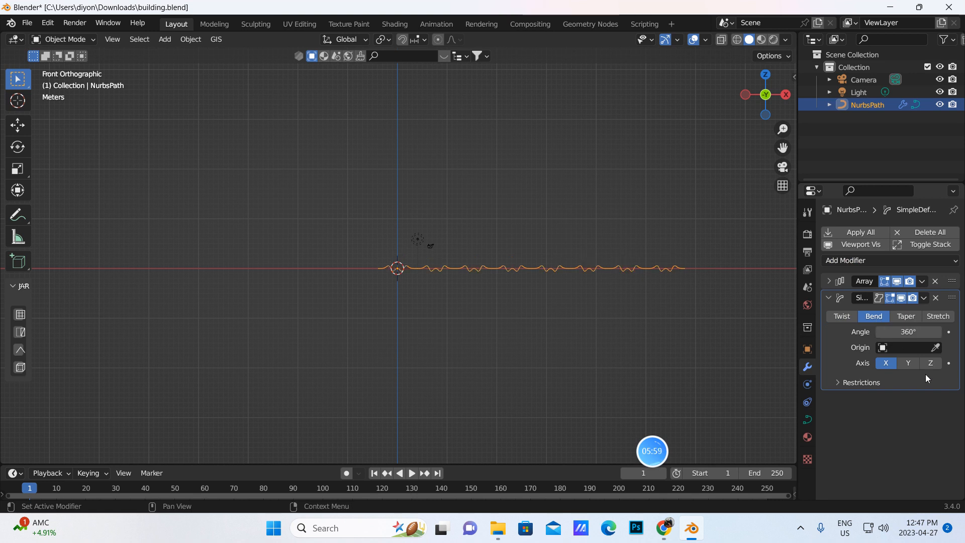
{"action": "left_click", "coordinate": [935, 364]}
{"action": "middle_click_drag", "start_coordinate": [538, 321], "coordinate": [514, 355]}
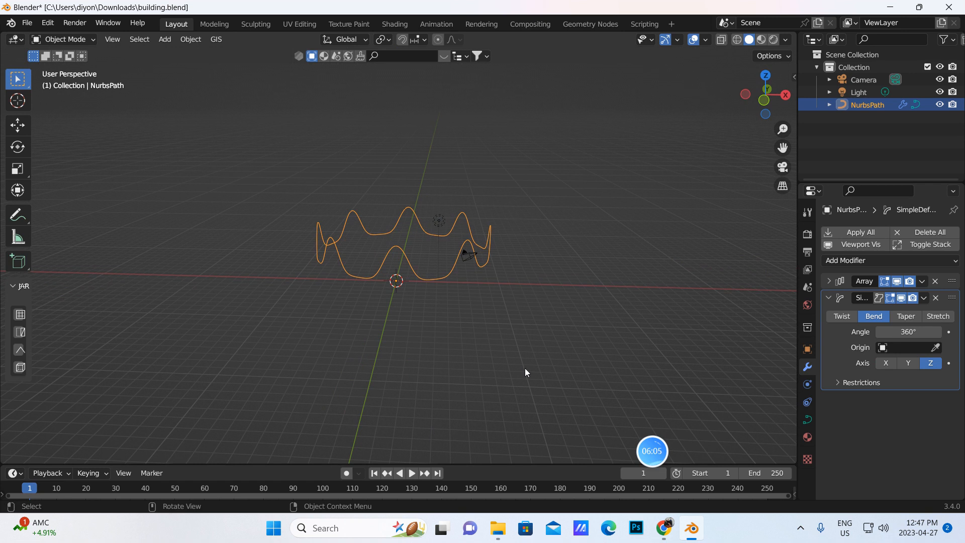
- Add a mesh plane at the world origin
{"action": "left_click", "coordinate": [164, 40]}
{"action": "mouse_move", "coordinate": [173, 56]}
{"action": "left_click", "coordinate": [302, 54]}
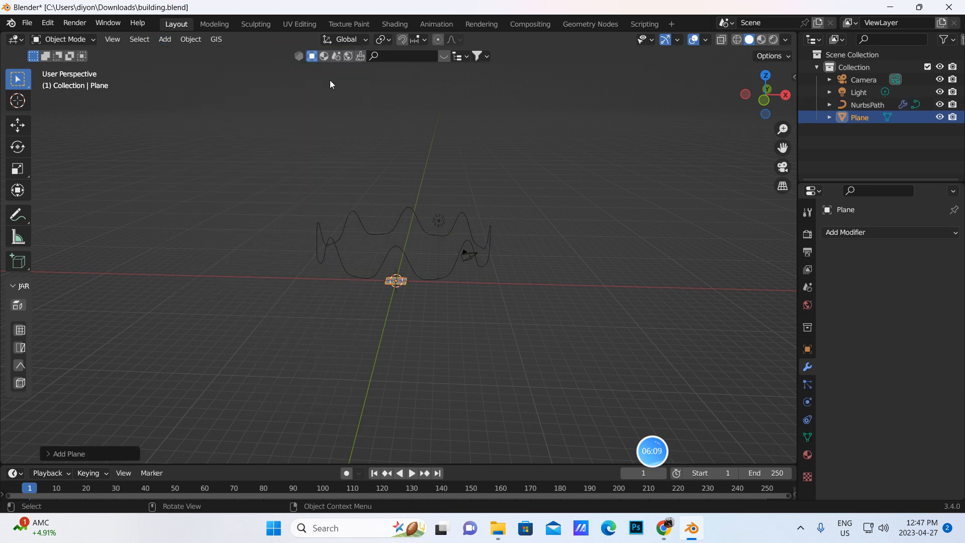
{"action": "scroll", "coordinate": [412, 310], "scroll_direction": "up", "scroll_amount": 3}
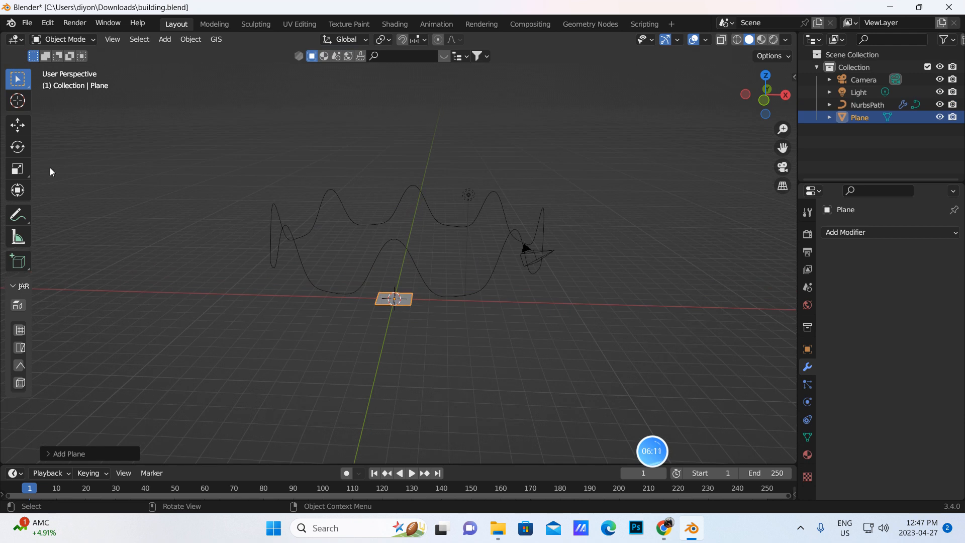
- Scale the plane's vertices down along Y into a narrow strip in Edit Mode and return to Object Mode
{"action": "left_click", "coordinate": [94, 42]}
{"action": "left_click", "coordinate": [53, 68]}
{"action": "scroll", "coordinate": [436, 259], "scroll_direction": "up", "scroll_amount": 2}
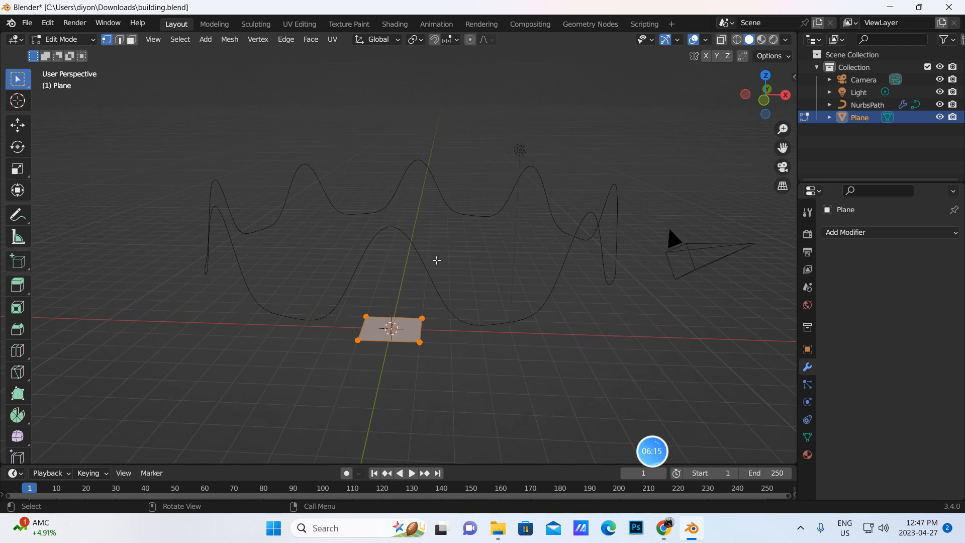
{"action": "left_click", "coordinate": [18, 169]}
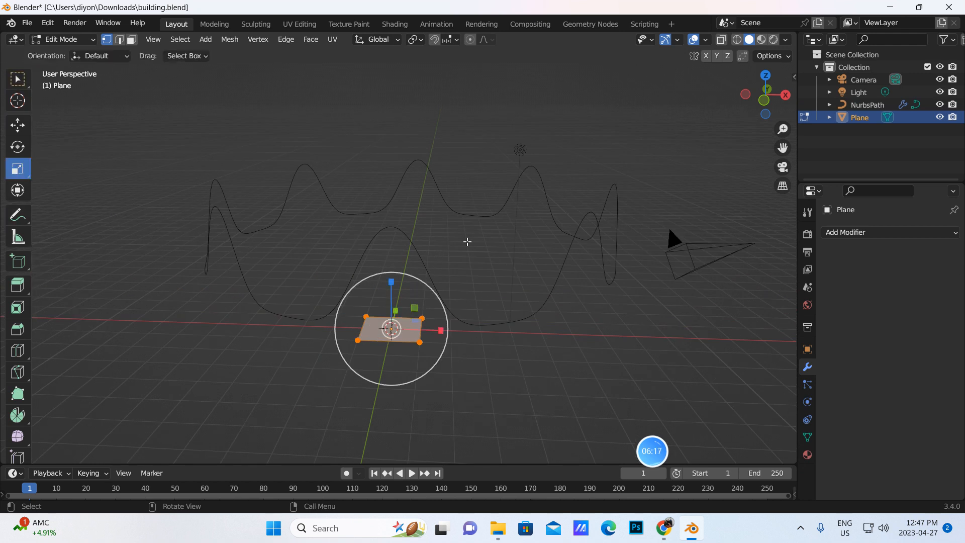
{"action": "left_click_drag", "start_coordinate": [407, 308], "coordinate": [398, 318]}
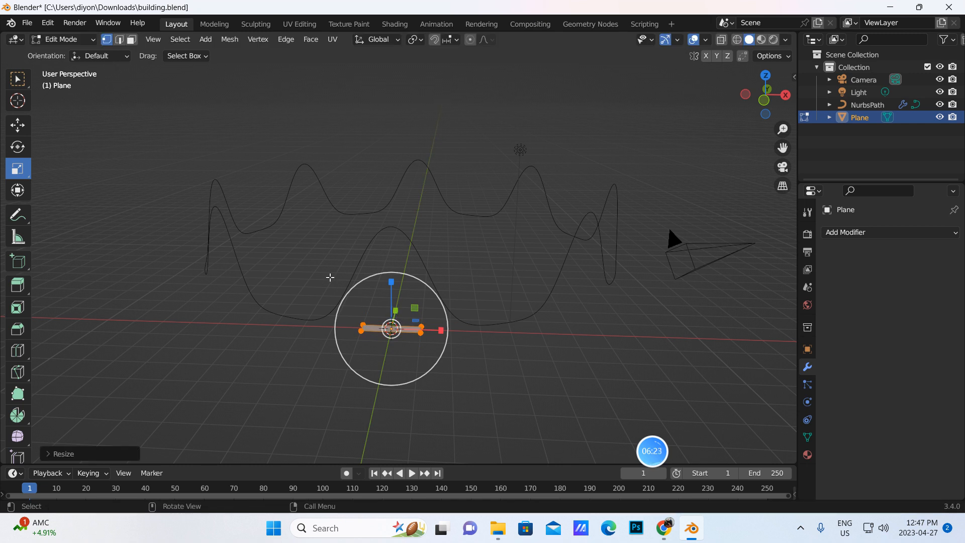
{"action": "left_click", "coordinate": [17, 130]}
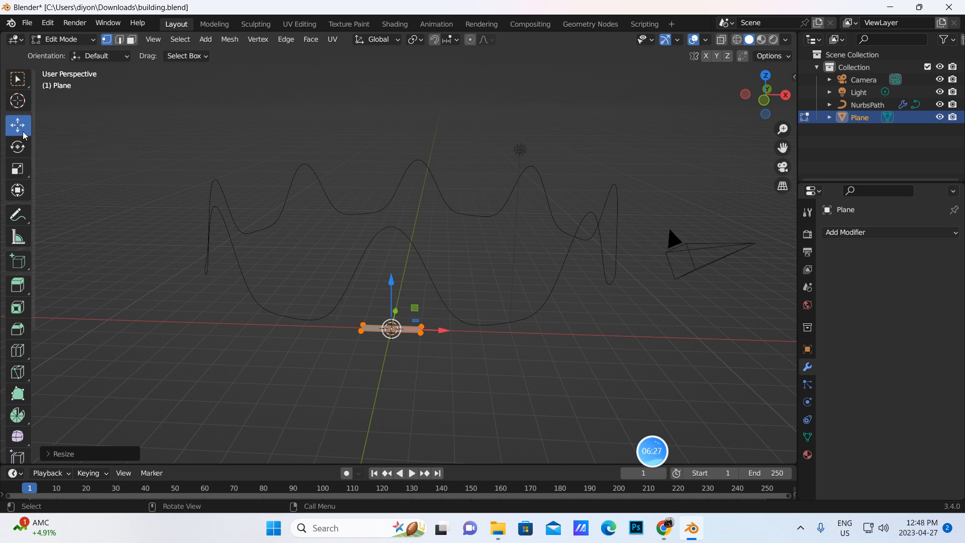
{"action": "left_click", "coordinate": [62, 39]}
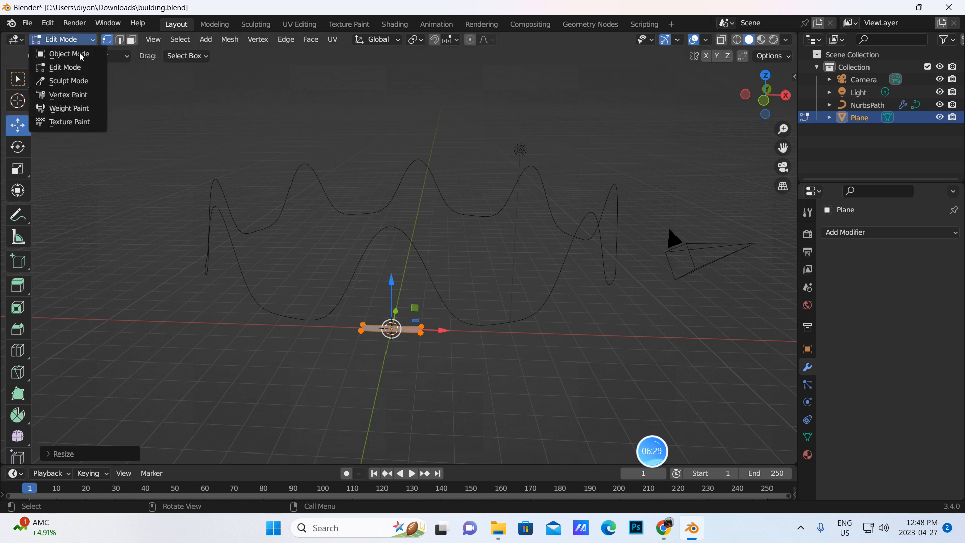
{"action": "left_click", "coordinate": [65, 51]}
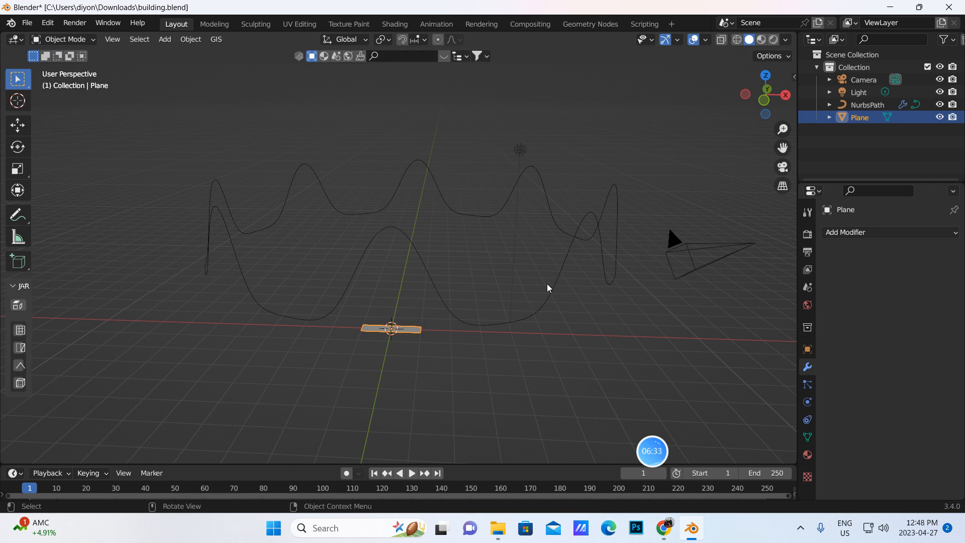
- Move the narrow plane along positive X until it lies outside the ring and convert it to a curve
{"action": "left_click", "coordinate": [18, 125]}
{"action": "left_click_drag", "start_coordinate": [445, 331], "coordinate": [733, 346]}
{"action": "right_click", "coordinate": [728, 340]}
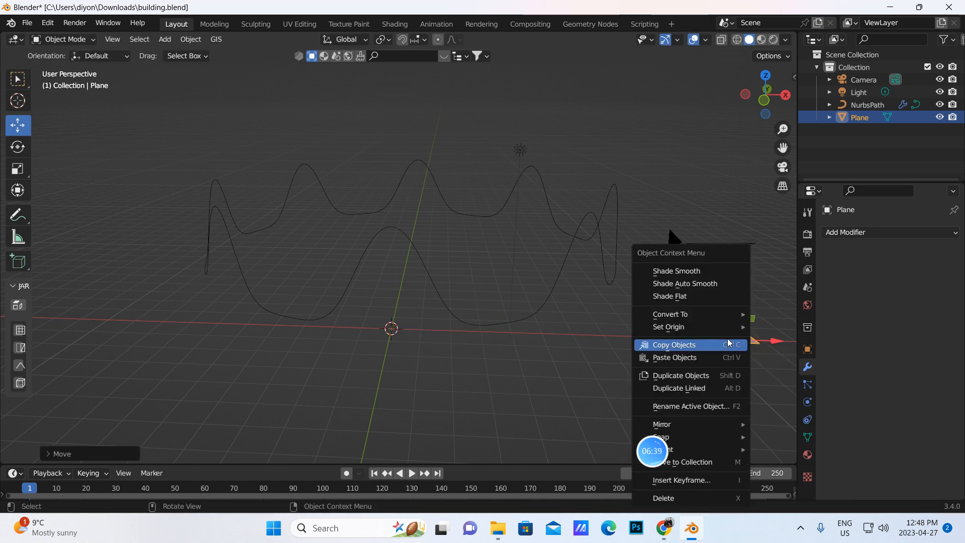
{"action": "mouse_move", "coordinate": [676, 315]}
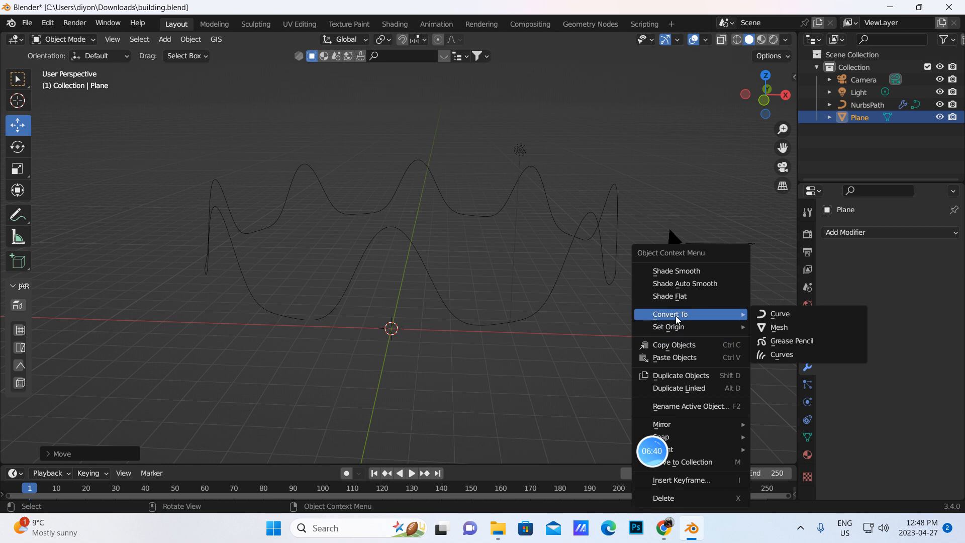
{"action": "left_click", "coordinate": [777, 316]}
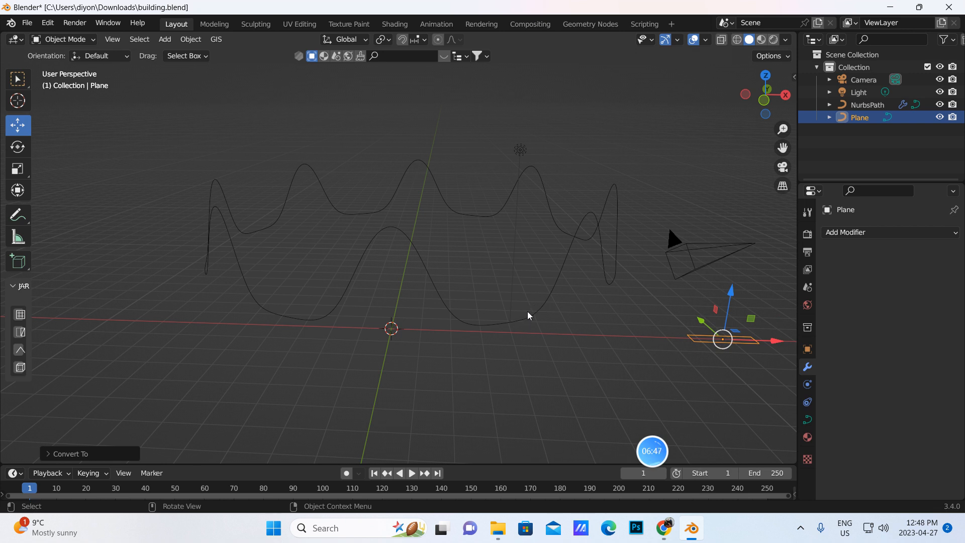
- Set the NURBS path's bevel type to Object and use Plane as its bevel profile
{"action": "left_click", "coordinate": [407, 239]}
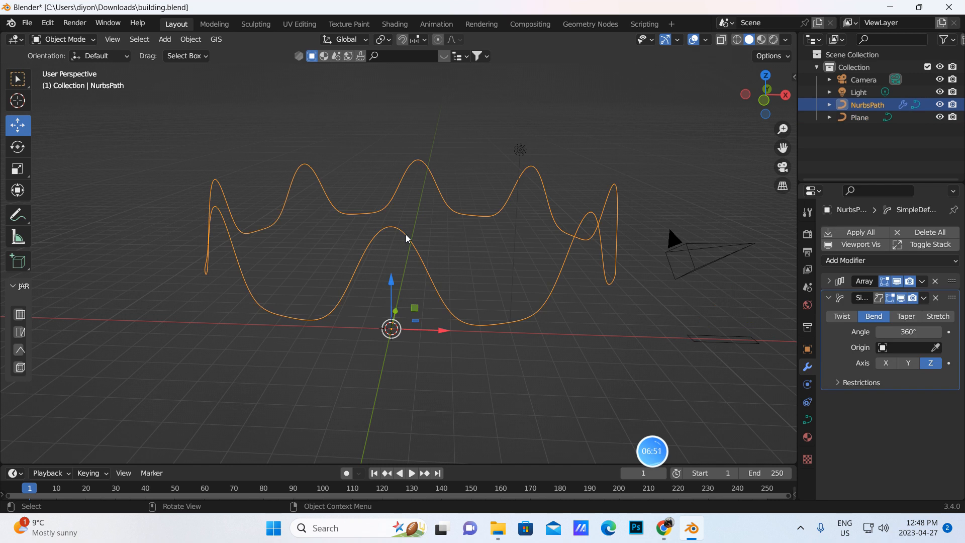
{"action": "left_click", "coordinate": [807, 420]}
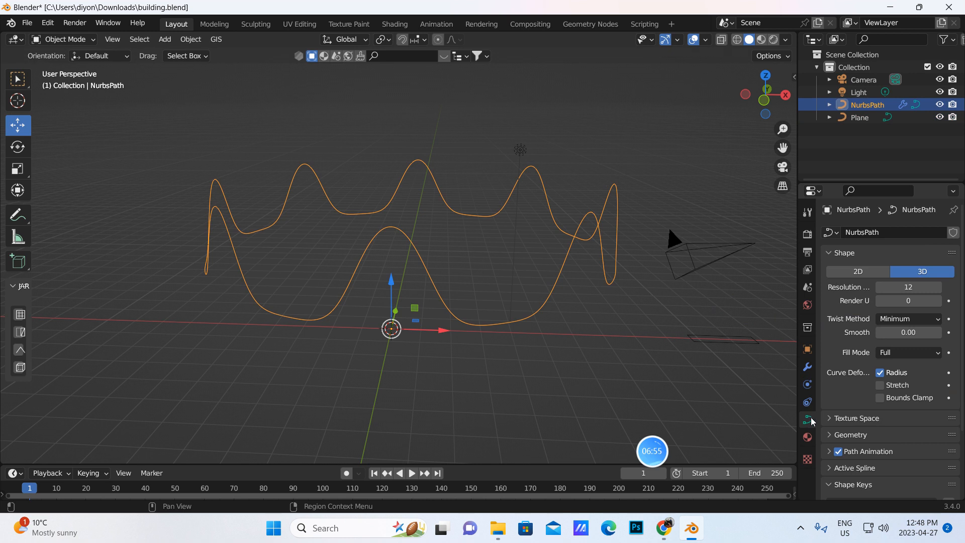
{"action": "scroll", "coordinate": [847, 396], "scroll_direction": "down", "scroll_amount": 4}
{"action": "left_click", "coordinate": [850, 355]}
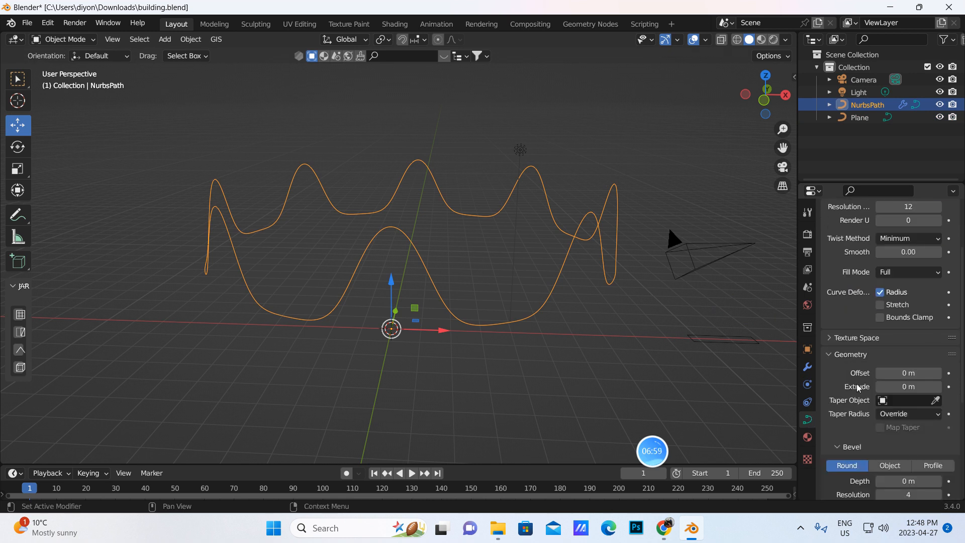
{"action": "scroll", "coordinate": [862, 431], "scroll_direction": "down", "scroll_amount": 4}
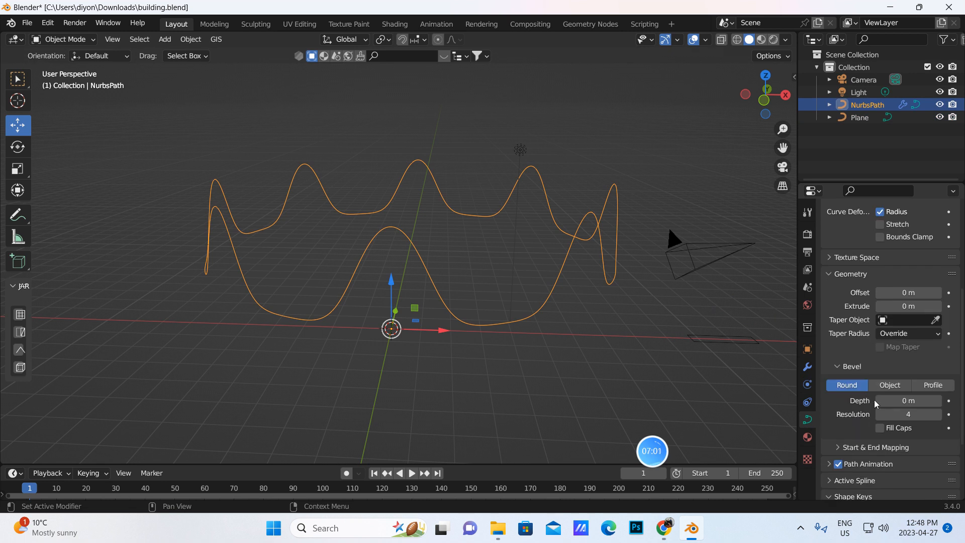
{"action": "left_click", "coordinate": [889, 384]}
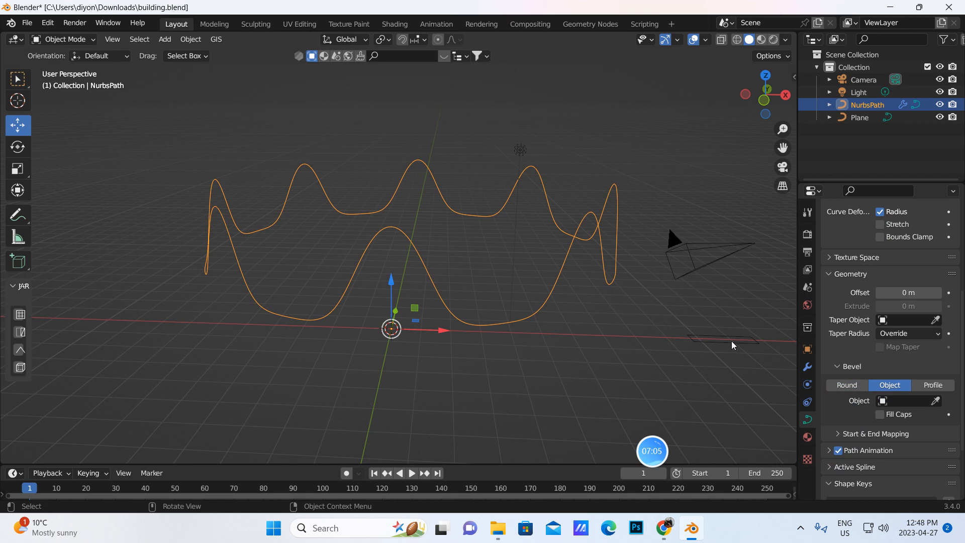
{"action": "left_click", "coordinate": [897, 401]}
{"action": "left_click", "coordinate": [839, 272]}
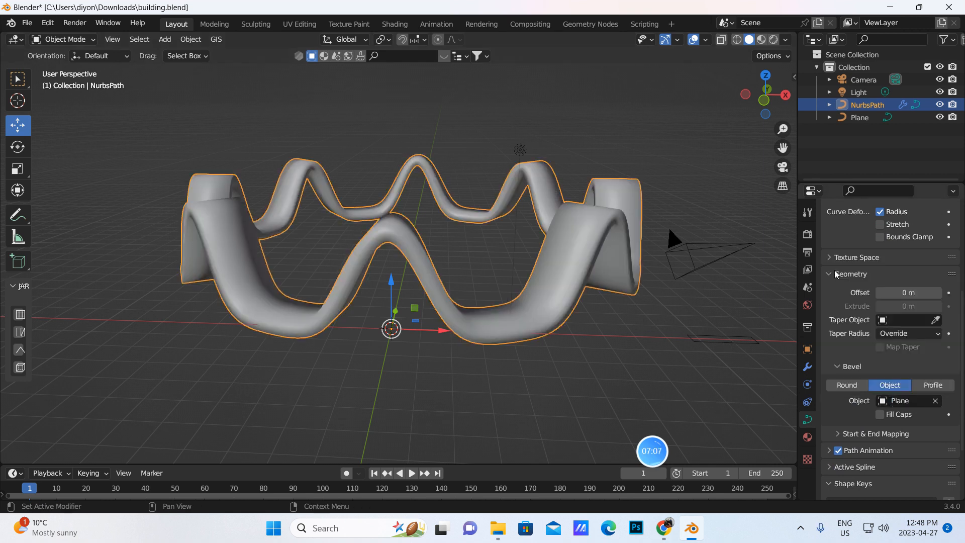
- In Edit Mode on the NURBS path, lower the arch's peak control point and raise the two points beside it
{"action": "mouse_move", "coordinate": [583, 325]}
{"action": "middle_mouse_down"}
{"action": "mouse_move", "coordinate": [556, 324]}
{"action": "mouse_move", "coordinate": [568, 328]}
{"action": "mouse_move", "coordinate": [583, 308]}
{"action": "mouse_move", "coordinate": [566, 324]}
{"action": "mouse_move", "coordinate": [577, 338]}
{"action": "mouse_move", "coordinate": [582, 314]}
{"action": "mouse_move", "coordinate": [580, 329]}
{"action": "middle_mouse_up"}
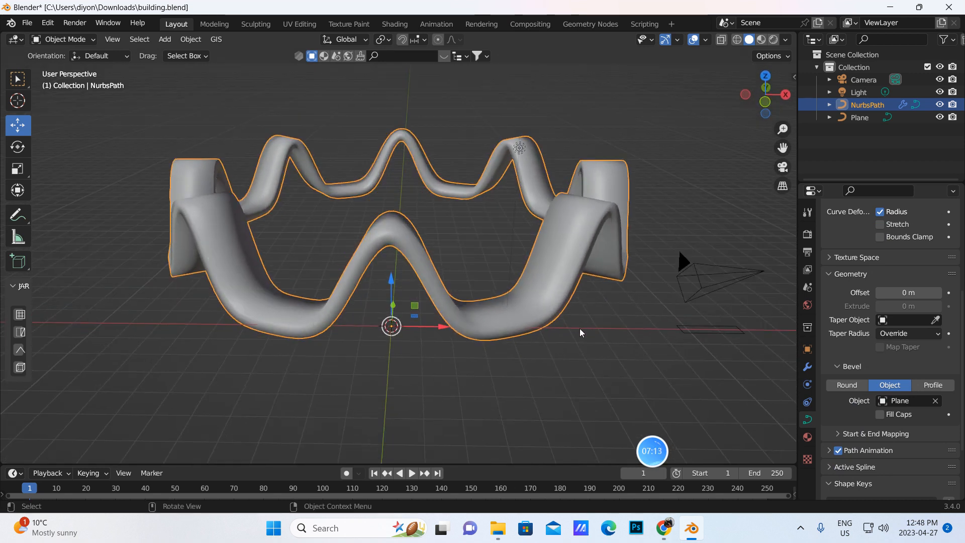
{"action": "mouse_move", "coordinate": [668, 306]}
{"action": "middle_mouse_down"}
{"action": "mouse_move", "coordinate": [620, 308]}
{"action": "mouse_move", "coordinate": [631, 288]}
{"action": "mouse_move", "coordinate": [657, 318]}
{"action": "middle_mouse_up"}
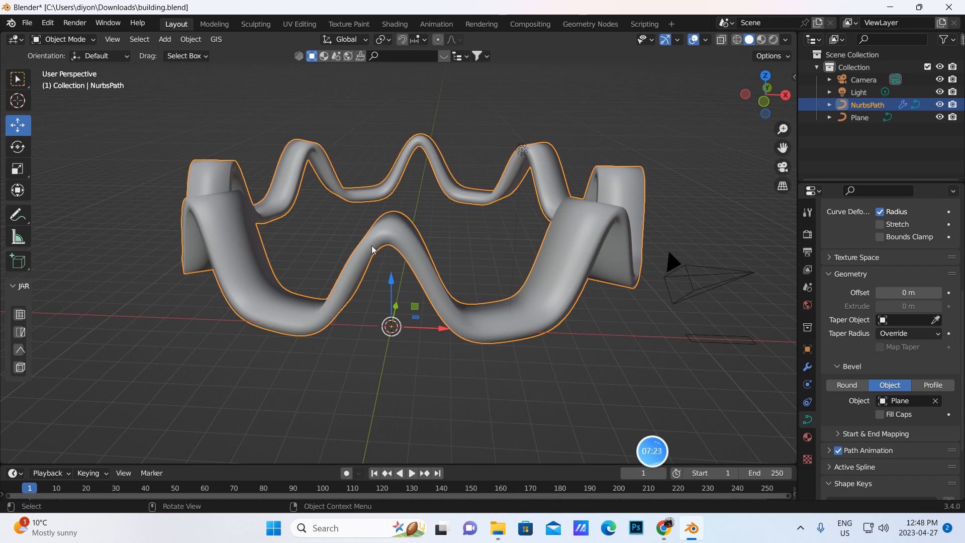
{"action": "left_click", "coordinate": [94, 40]}
{"action": "left_click", "coordinate": [65, 67]}
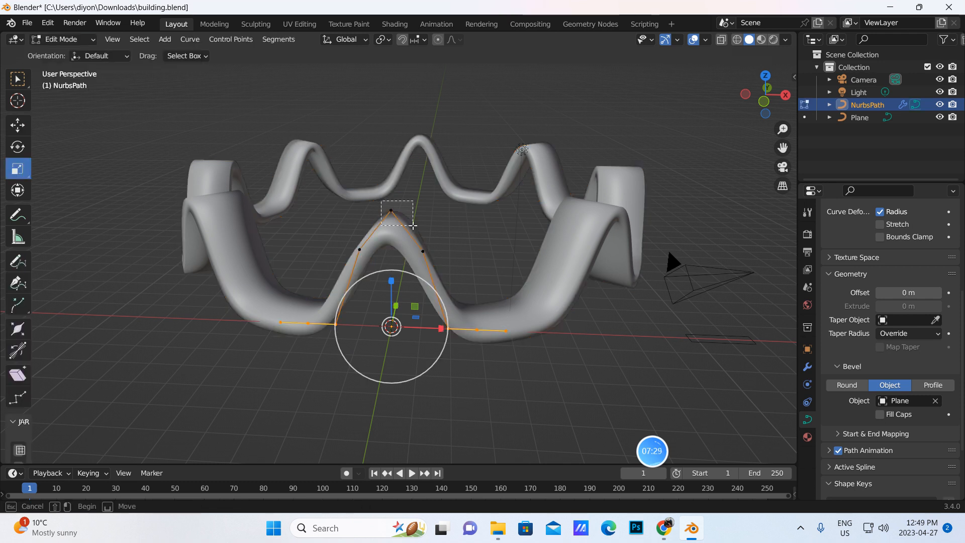
{"action": "left_click", "coordinate": [391, 210]}
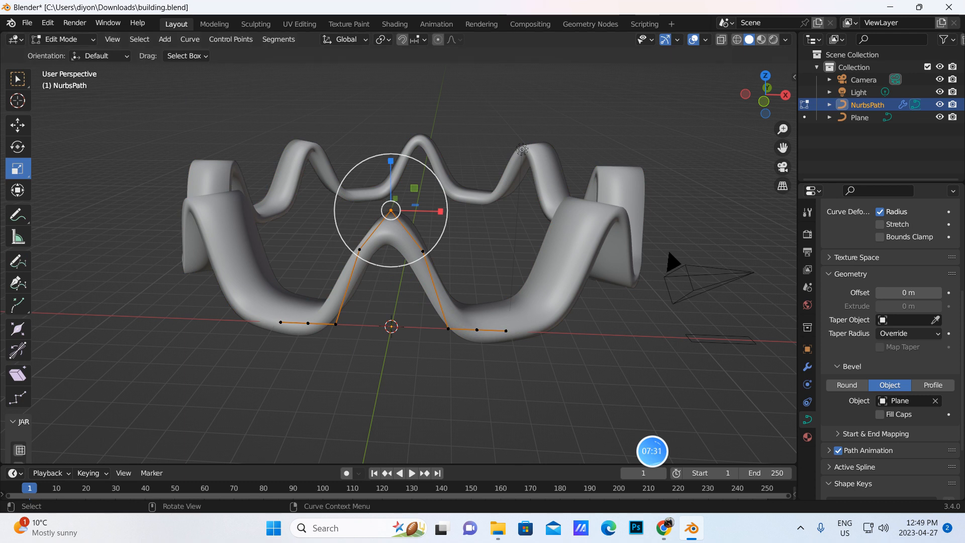
{"action": "left_click", "coordinate": [17, 125]}
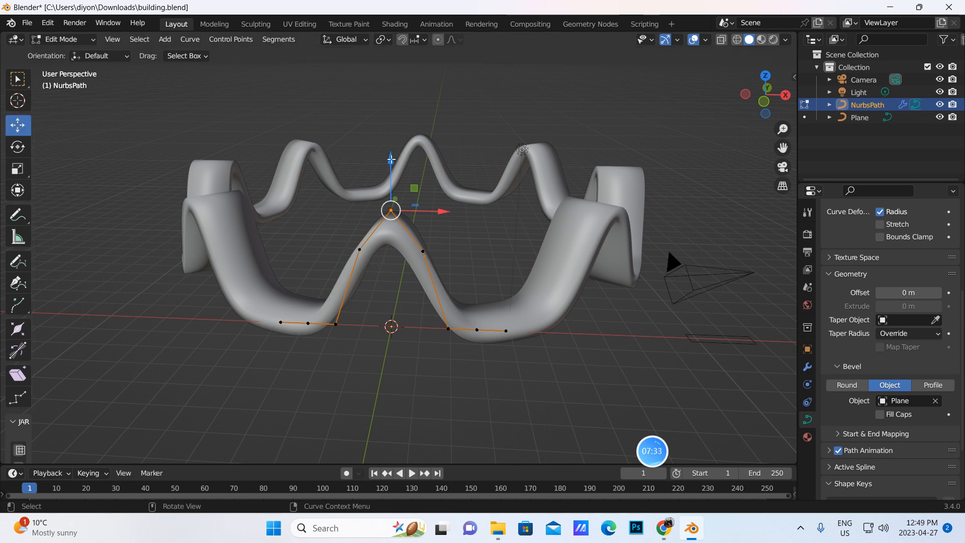
{"action": "left_click_drag", "start_coordinate": [392, 154], "coordinate": [442, 271]}
{"action": "left_click_drag", "start_coordinate": [394, 201], "coordinate": [464, 199]}
- Scale the two control points beside the peak farther apart along X and return to Object Mode
{"action": "left_click", "coordinate": [23, 172]}
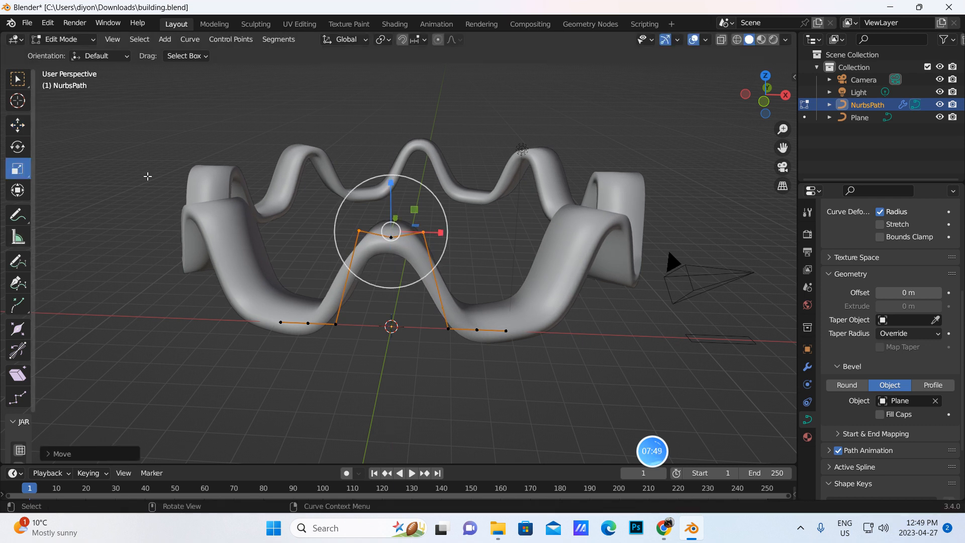
{"action": "left_click_drag", "start_coordinate": [444, 232], "coordinate": [478, 245]}
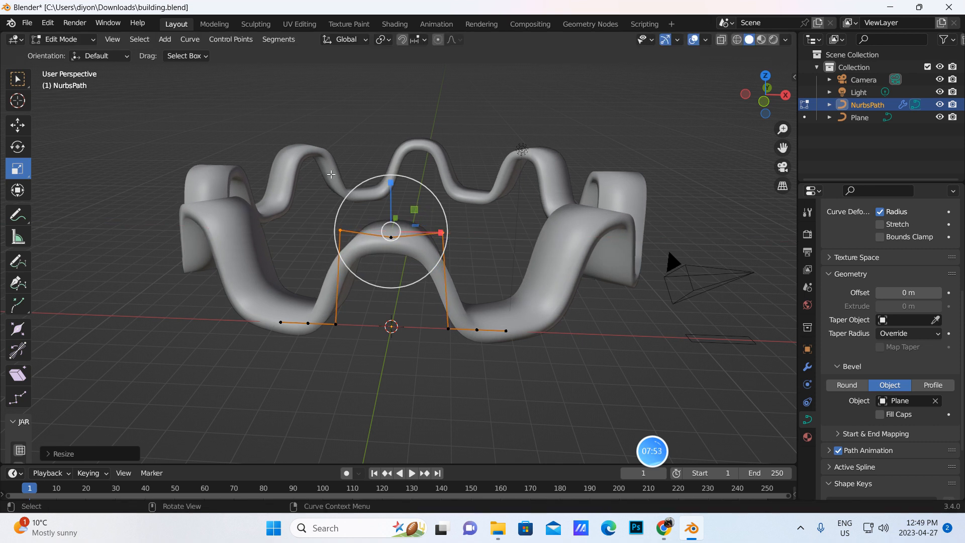
{"action": "left_click", "coordinate": [76, 40]}
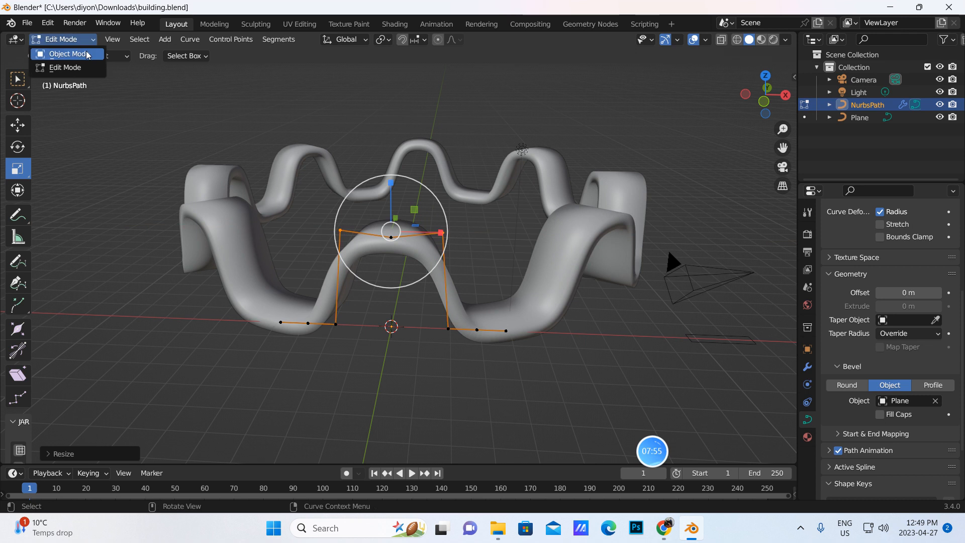
{"action": "left_click", "coordinate": [66, 55]}
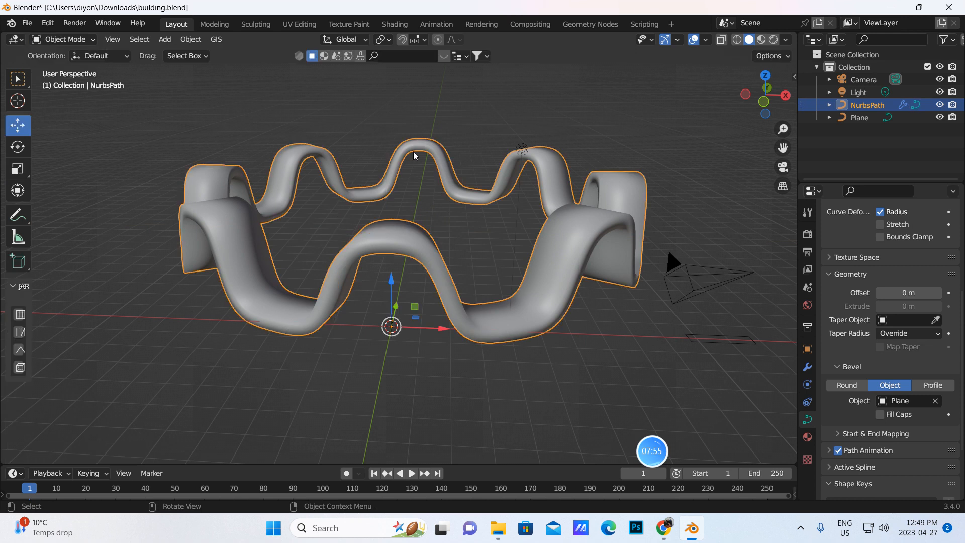
- In Edit Mode, enlarge the Plane bevel profile slightly along Y, and return to Object Mode
{"action": "left_click", "coordinate": [697, 340]}
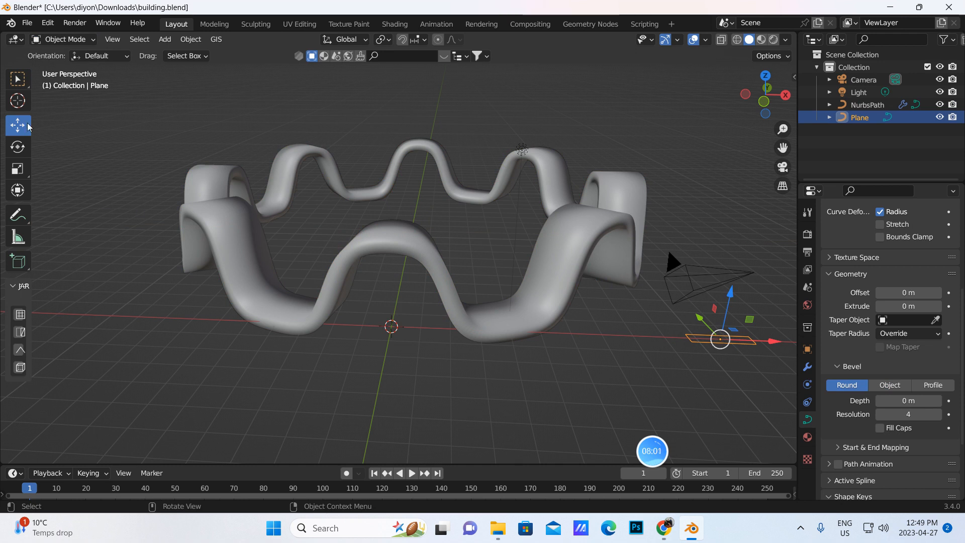
{"action": "left_click", "coordinate": [62, 39]}
{"action": "left_click", "coordinate": [56, 68]}
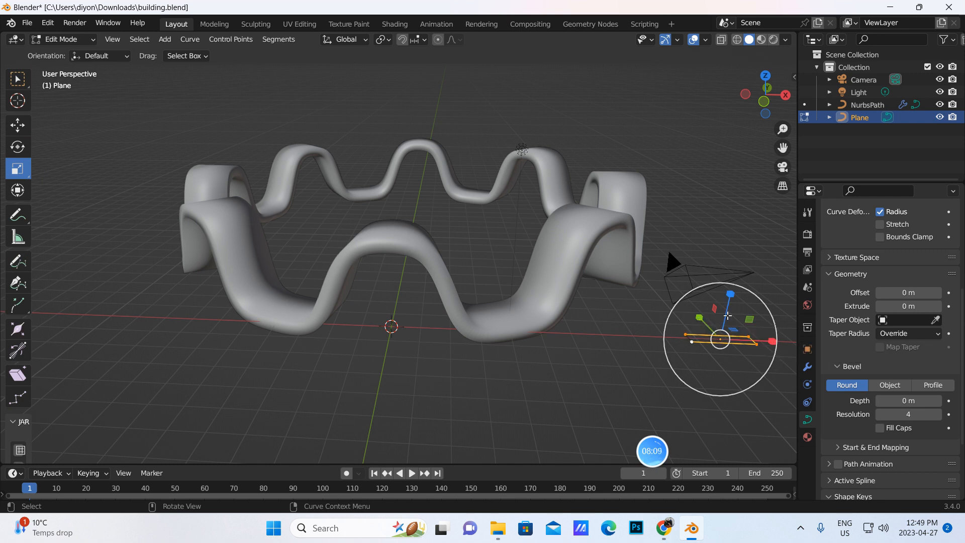
{"action": "mouse_move", "coordinate": [699, 317]}
{"action": "left_mouse_down"}
{"action": "mouse_move", "coordinate": [717, 329]}
{"action": "mouse_move", "coordinate": [700, 299]}
{"action": "left_mouse_up"}
{"action": "middle_click_drag", "start_coordinate": [423, 278], "coordinate": [396, 248]}
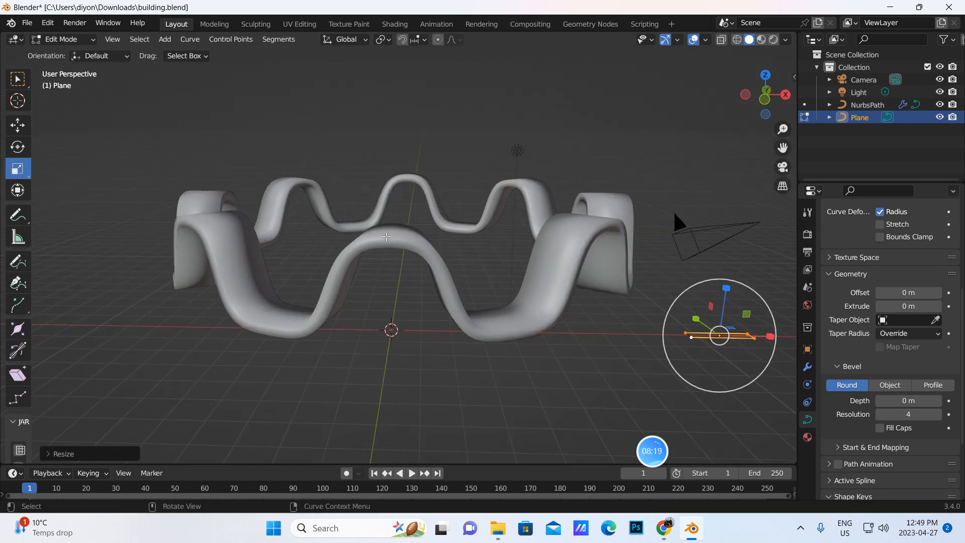
{"action": "left_click", "coordinate": [387, 237]}
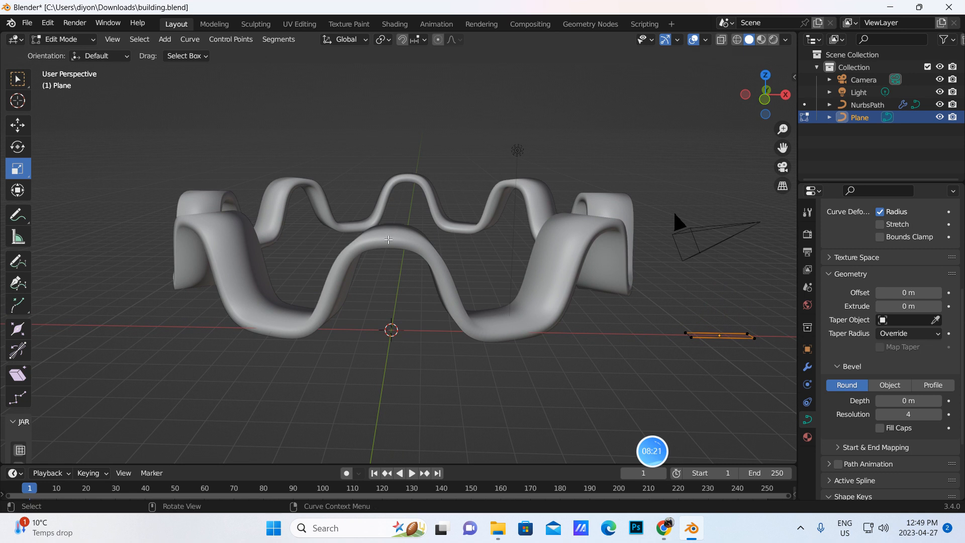
{"action": "left_click", "coordinate": [97, 40]}
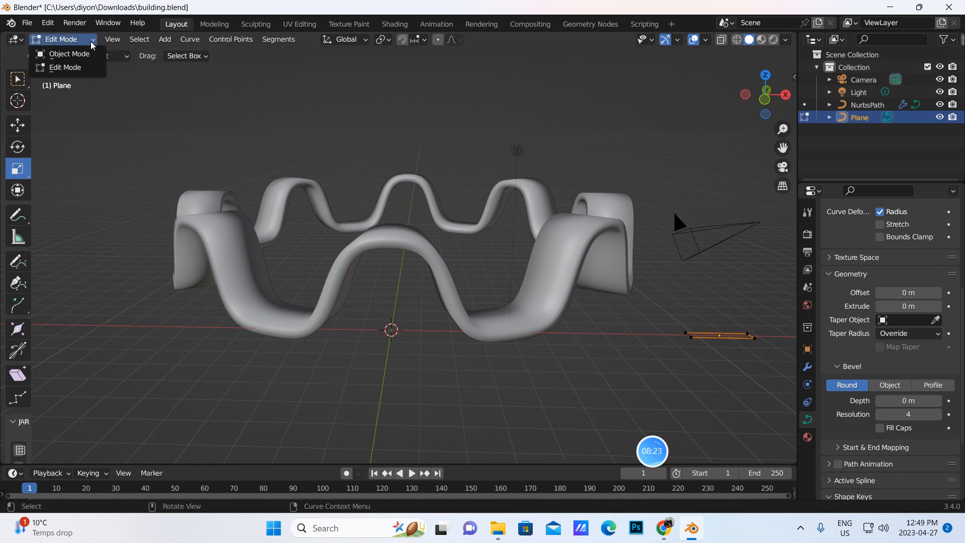
{"action": "left_click", "coordinate": [76, 54]}
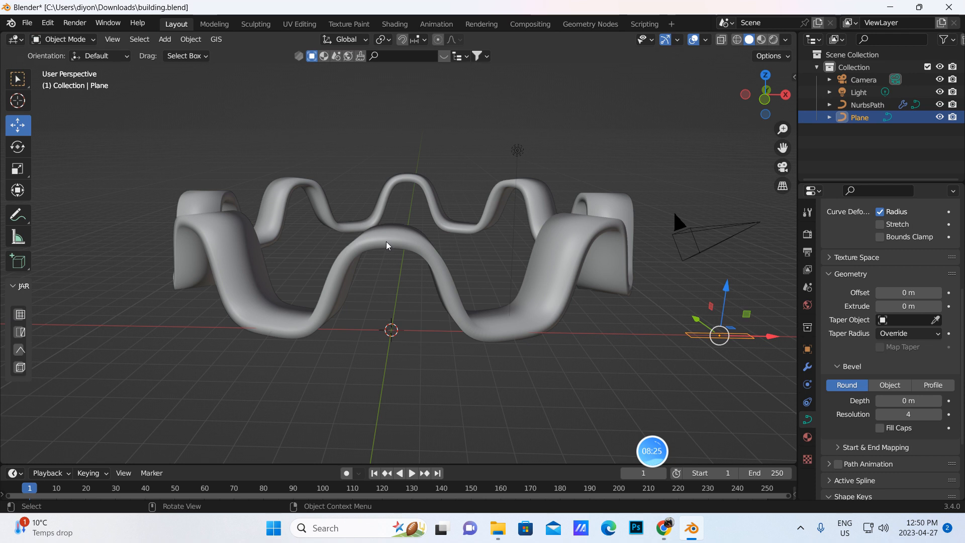
- In Edit Mode on the NURBS path, raise the arch's middle control point slightly along Z, and return to Object Mode
{"action": "left_click", "coordinate": [387, 245]}
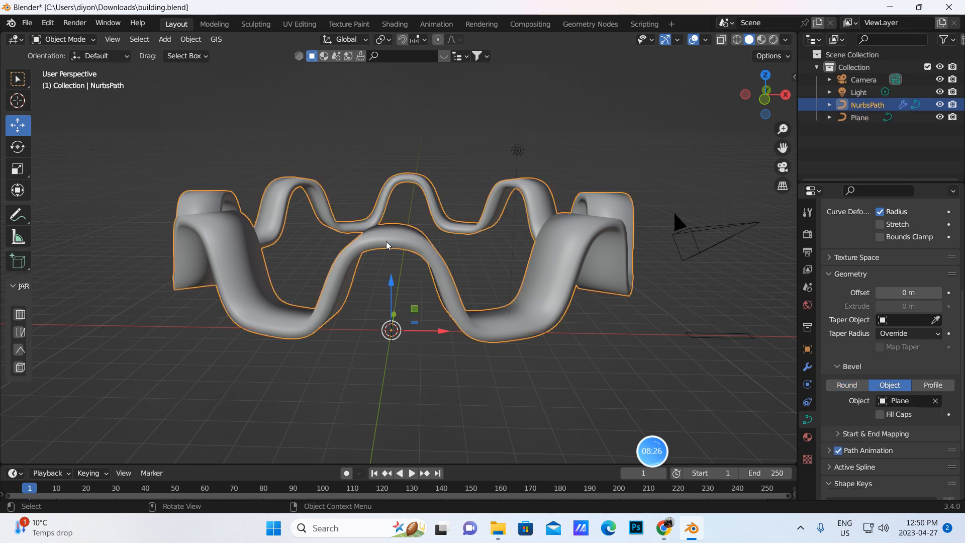
{"action": "left_click", "coordinate": [64, 39]}
{"action": "left_click", "coordinate": [73, 67]}
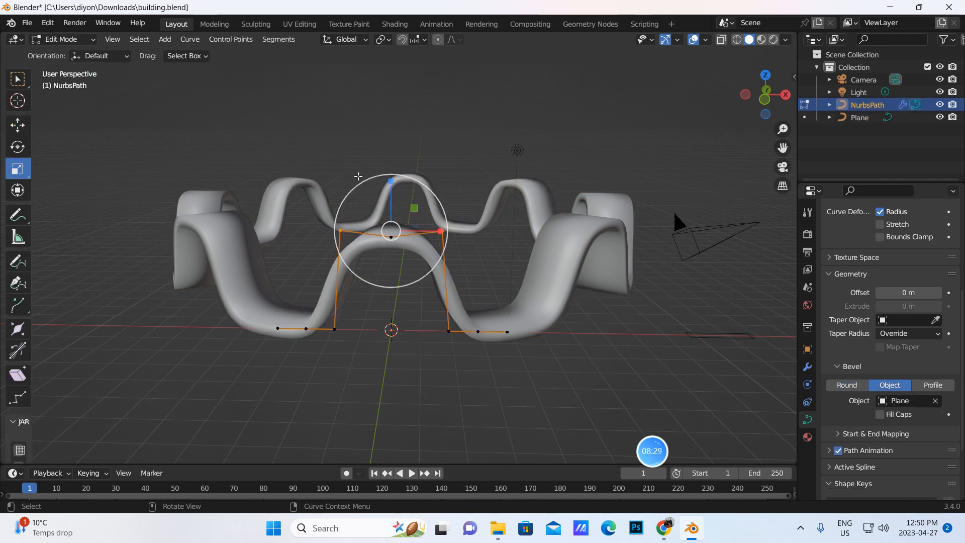
{"action": "left_click", "coordinate": [18, 124]}
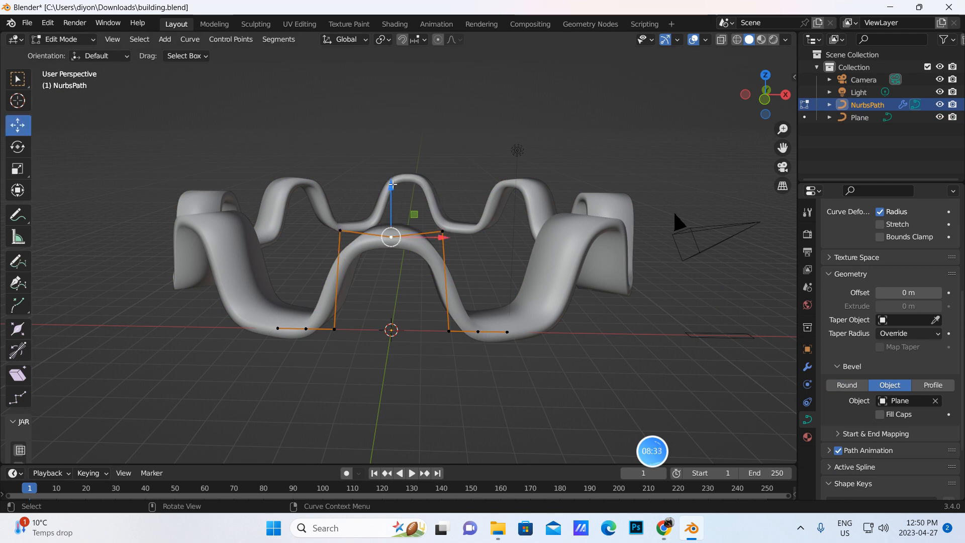
{"action": "left_click_drag", "start_coordinate": [392, 182], "coordinate": [393, 176]}
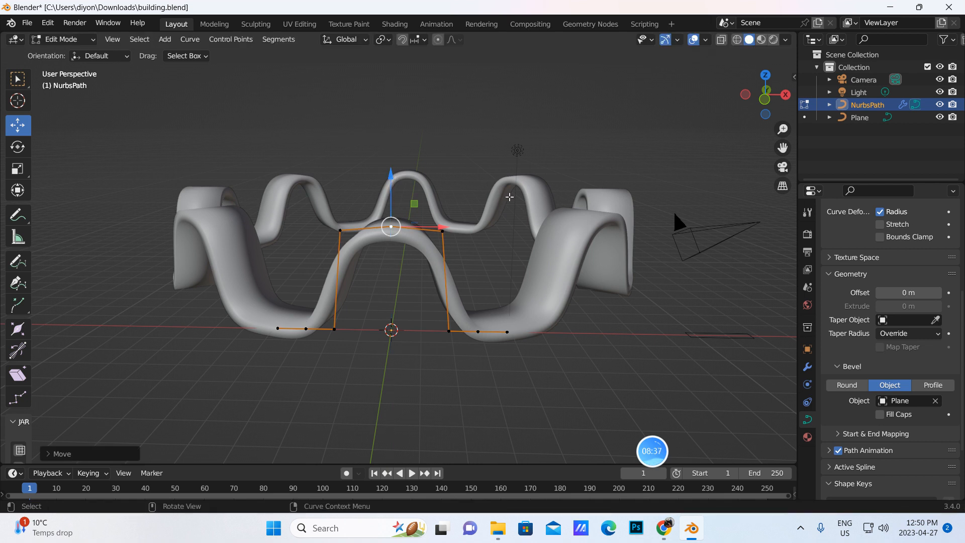
{"action": "left_click", "coordinate": [61, 39]}
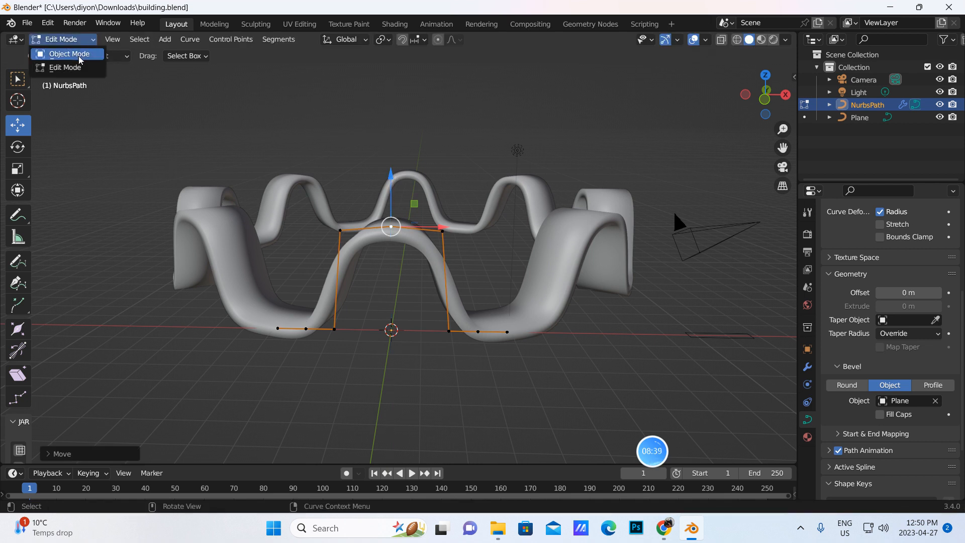
{"action": "left_click", "coordinate": [58, 51]}
- Add a Subdivision Surface modifier to the NURBS path with the viewport level set to 2
{"action": "middle_click_drag", "start_coordinate": [467, 255], "coordinate": [441, 265]}
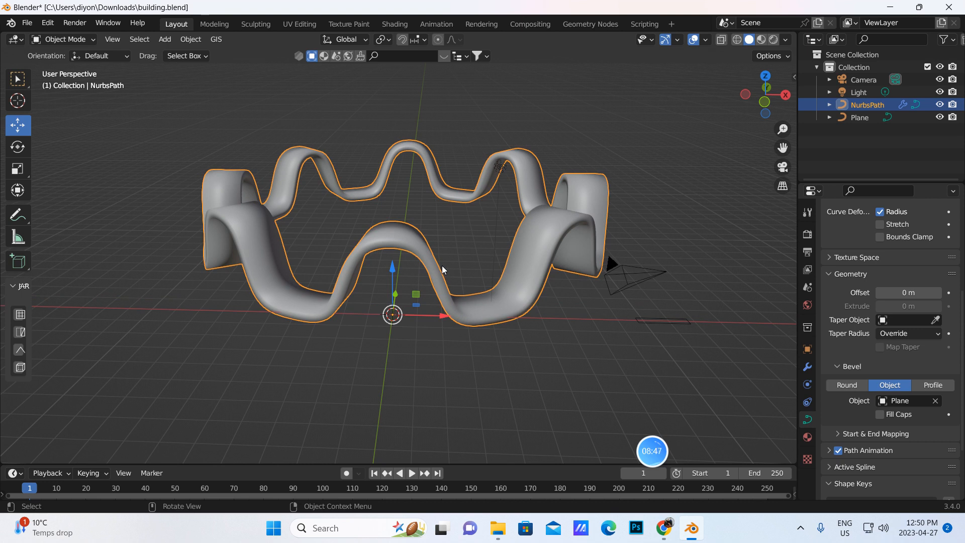
{"action": "middle_click_drag", "start_coordinate": [568, 260], "coordinate": [583, 254]}
{"action": "scroll", "coordinate": [838, 312], "scroll_direction": "up", "scroll_amount": 8}
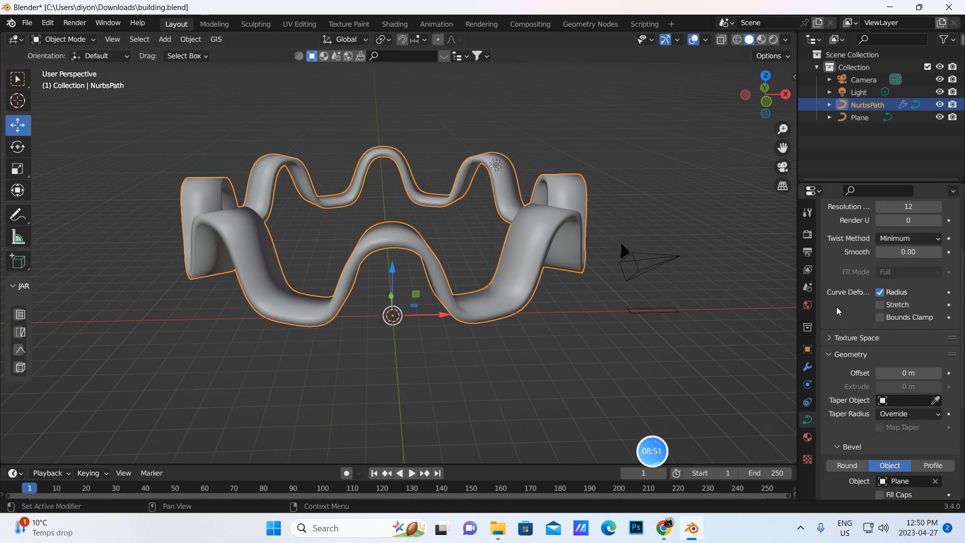
{"action": "left_click", "coordinate": [806, 367]}
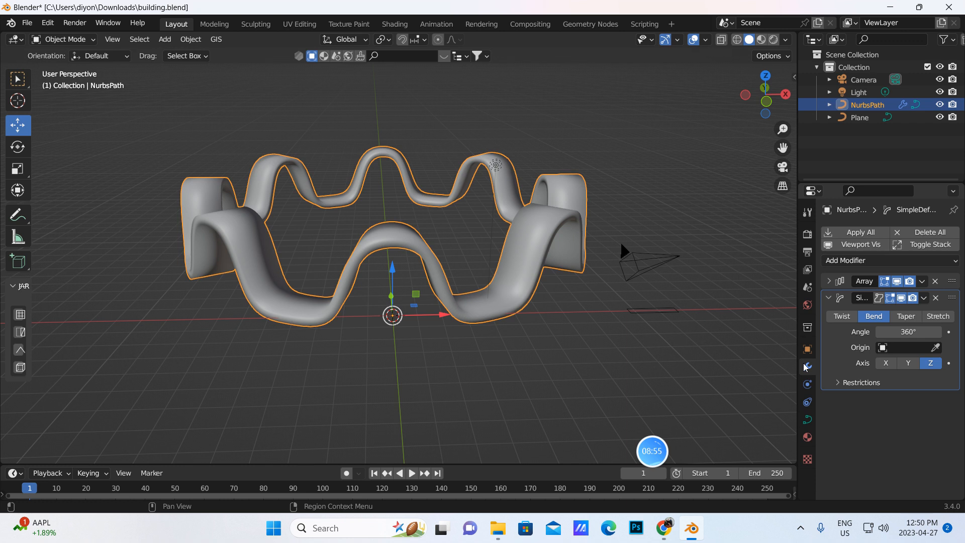
{"action": "left_click", "coordinate": [828, 297]}
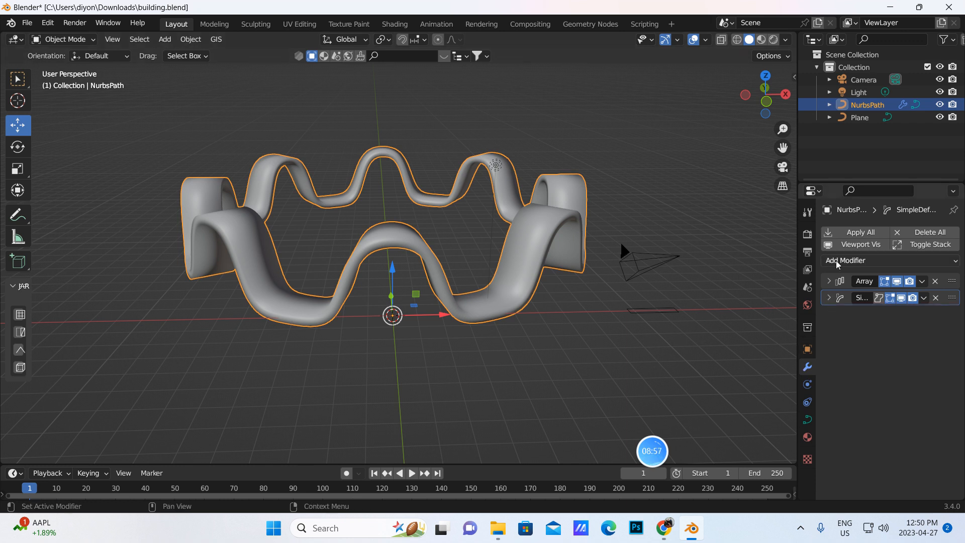
{"action": "left_click", "coordinate": [837, 260]}
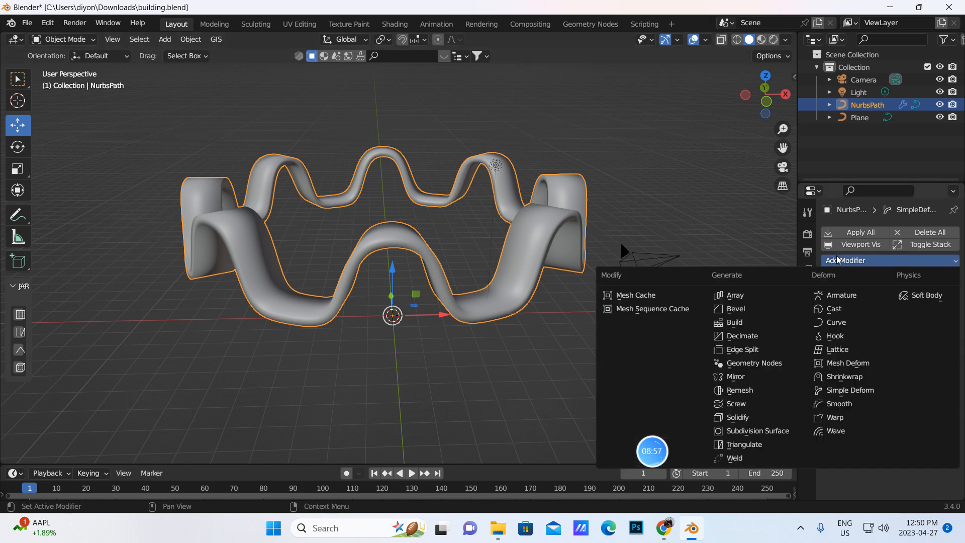
{"action": "left_click", "coordinate": [749, 431]}
{"action": "left_click", "coordinate": [939, 348]}
{"action": "mouse_move", "coordinate": [545, 315]}
{"action": "middle_mouse_down"}
{"action": "mouse_move", "coordinate": [496, 326]}
{"action": "mouse_move", "coordinate": [541, 324]}
{"action": "middle_mouse_up"}
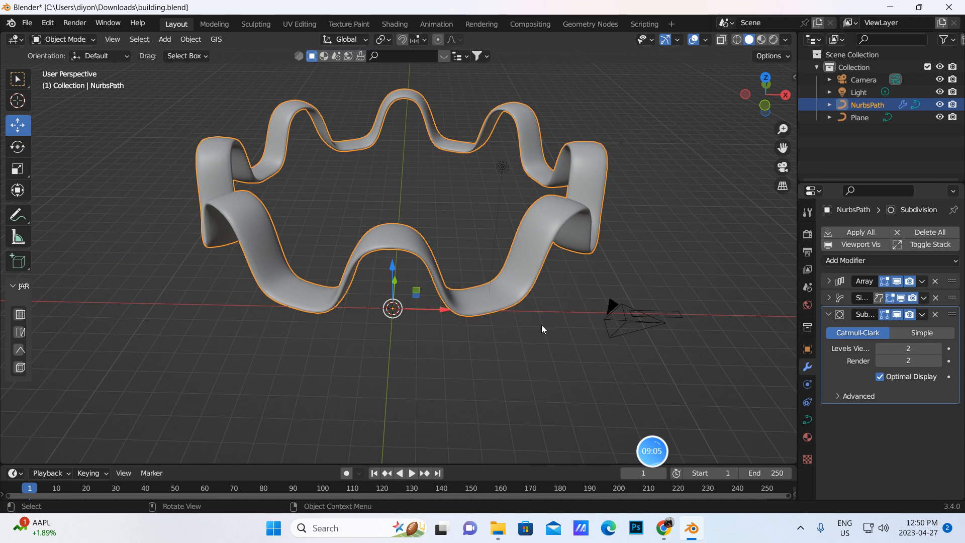
- Duplicate the wavy ring in place
{"action": "key", "text": "shift"}
{"action": "key", "text": "shift+d"}
{"action": "right_click", "coordinate": [403, 246]}
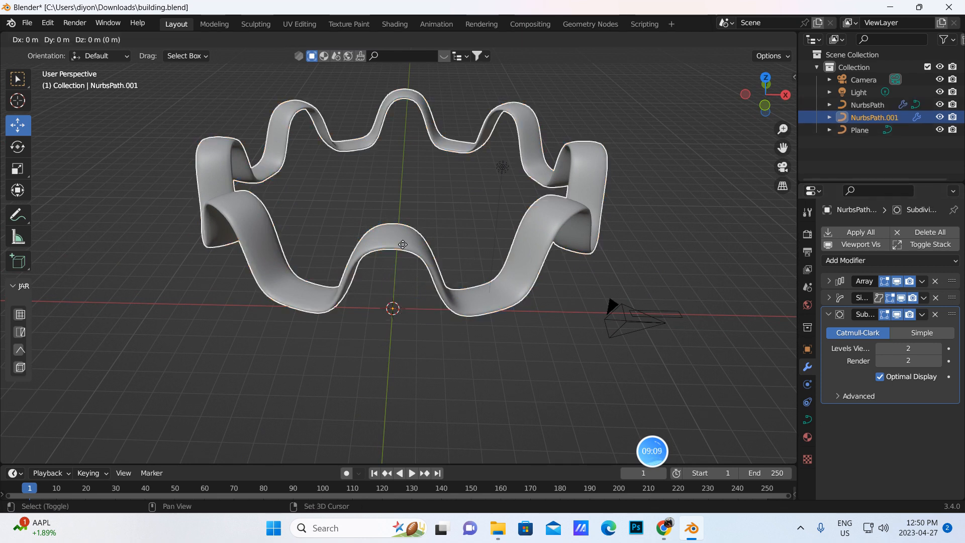
- Try to scale the duplicated ring down uniformly, and undo the resize
{"action": "left_click", "coordinate": [22, 172]}
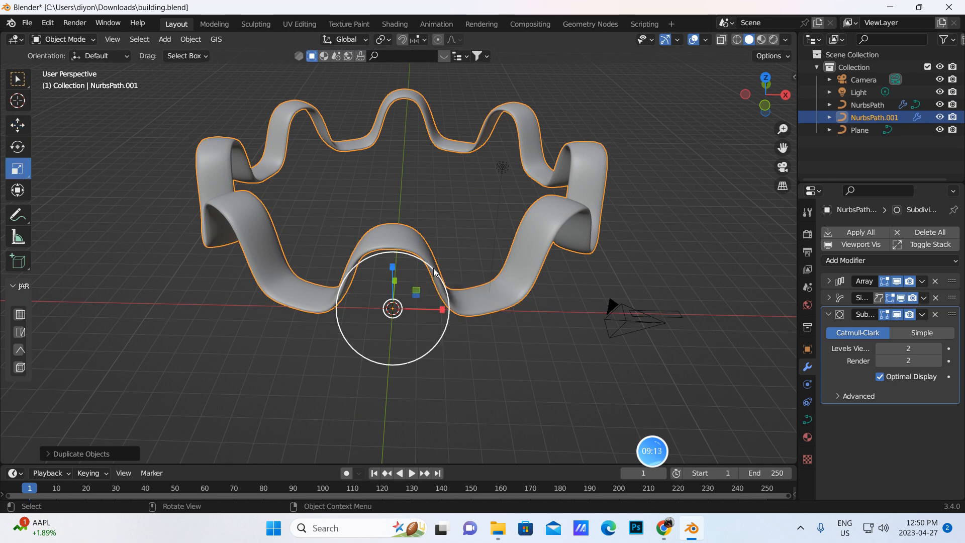
{"action": "left_click_drag", "start_coordinate": [435, 272], "coordinate": [422, 286]}
{"action": "middle_click_drag", "start_coordinate": [473, 288], "coordinate": [481, 325]}
{"action": "scroll", "coordinate": [488, 301], "scroll_direction": "down", "scroll_amount": 4}
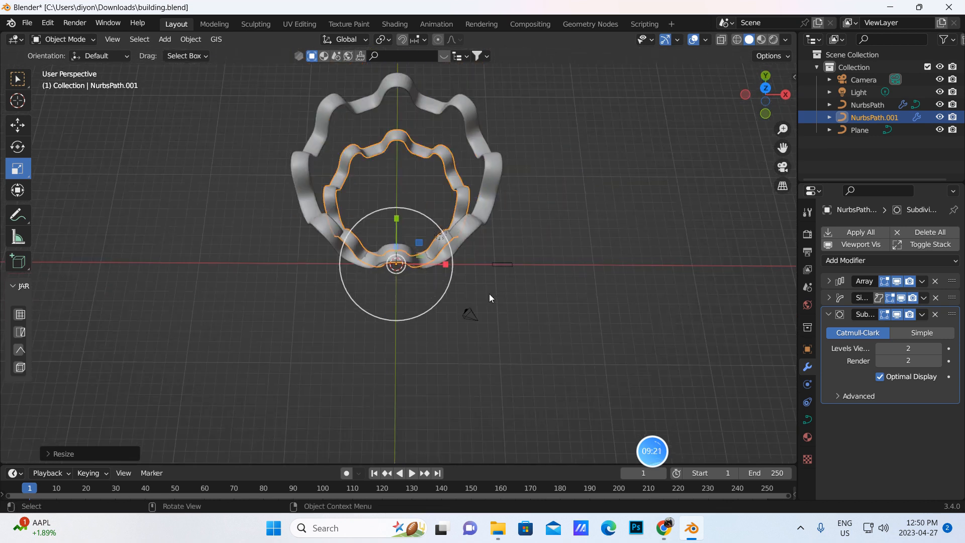
{"action": "key", "text": "ctrl+z"}
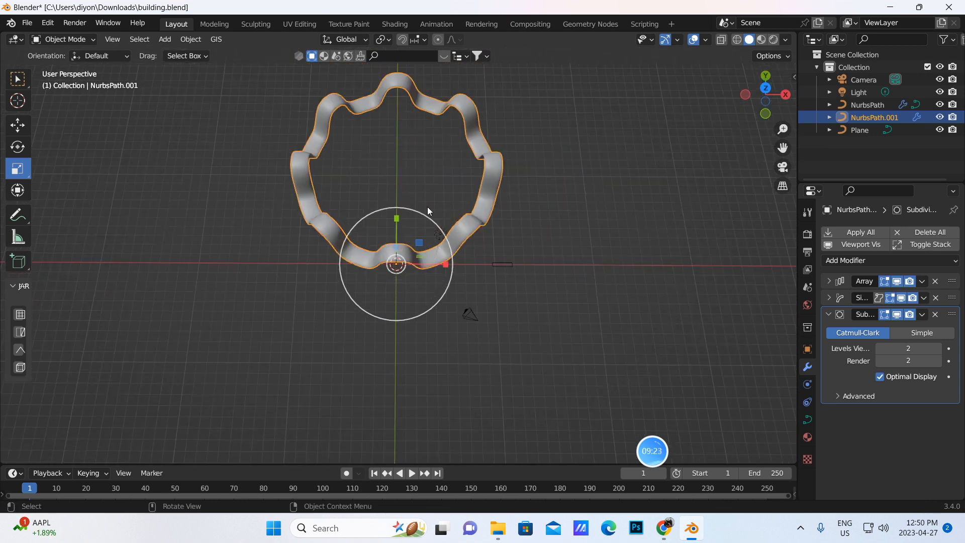
- Duplicate the ring in place once more and scale NurbsPath.001 down uniformly to about three quarters of the outer ring's size
{"action": "key", "text": "shift+d"}
{"action": "right_click", "coordinate": [496, 183]}
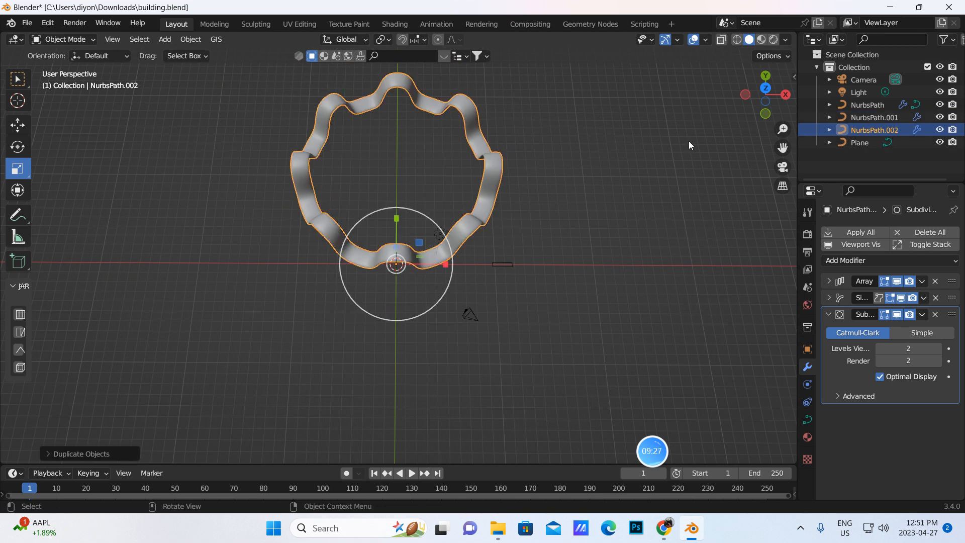
{"action": "left_click", "coordinate": [860, 119]}
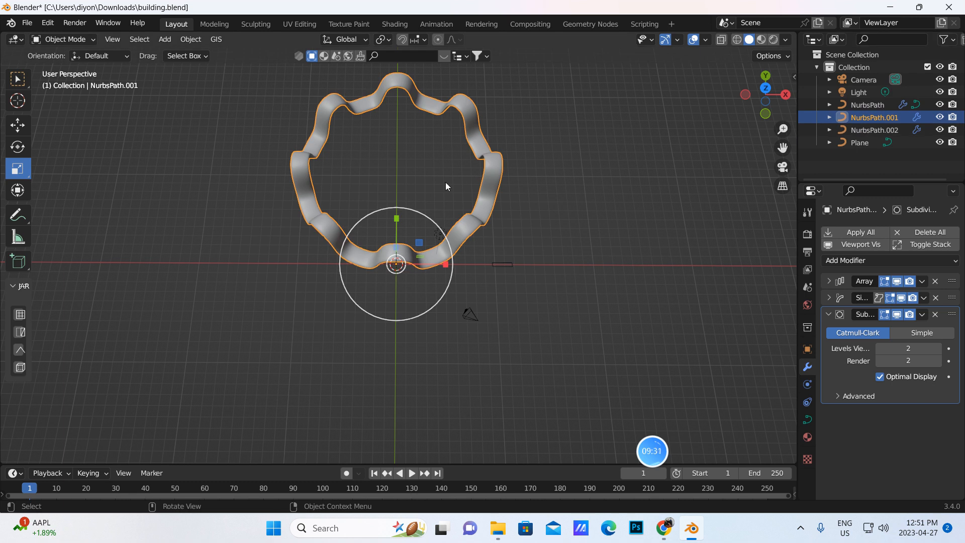
{"action": "left_click", "coordinate": [866, 129]}
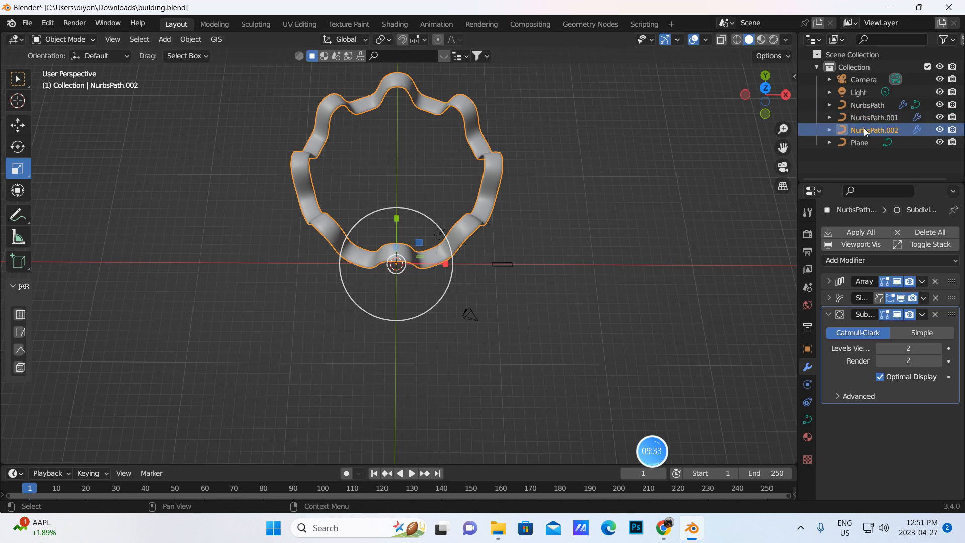
{"action": "left_click", "coordinate": [866, 117]}
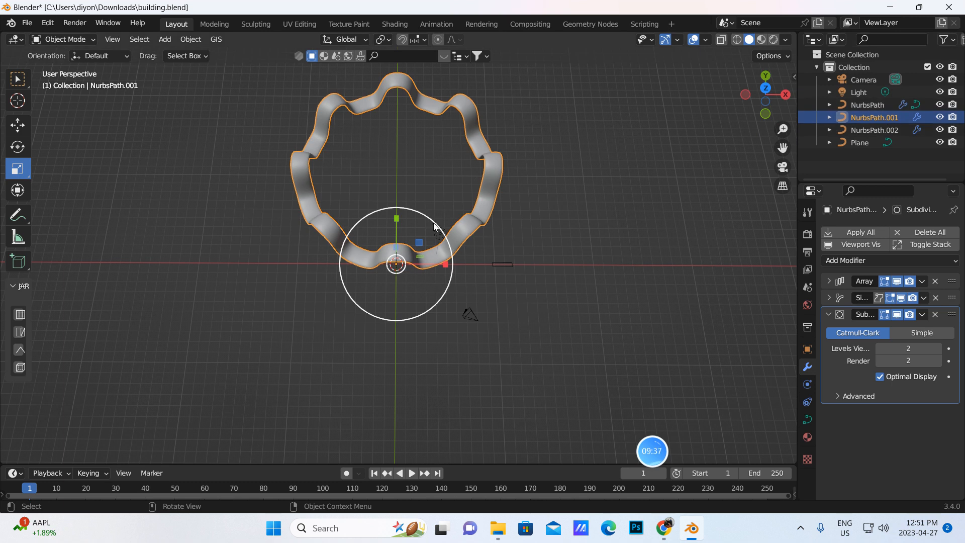
{"action": "left_click_drag", "start_coordinate": [433, 222], "coordinate": [422, 229]}
{"action": "left_click", "coordinate": [17, 128]}
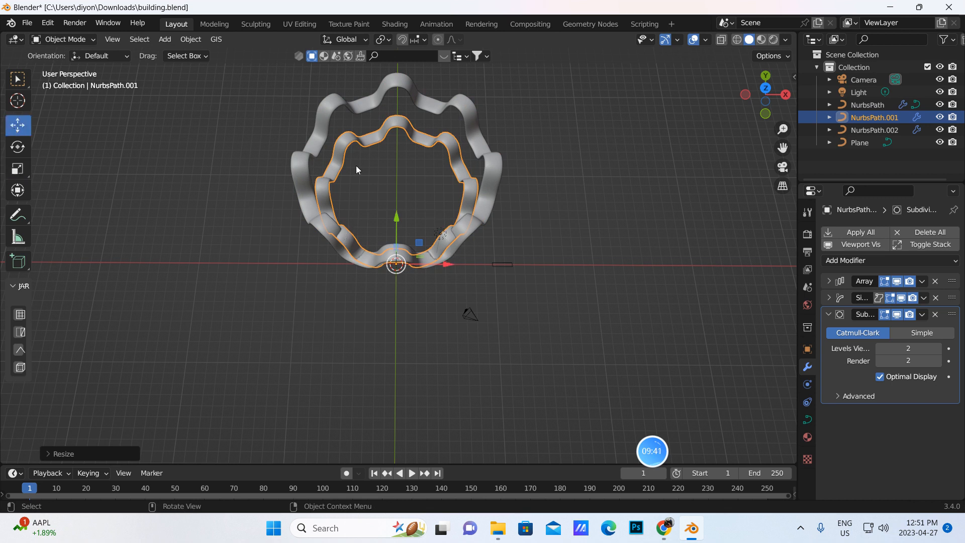
{"action": "mouse_move", "coordinate": [456, 232]}
{"action": "middle_mouse_down"}
{"action": "mouse_move", "coordinate": [458, 130]}
{"action": "mouse_move", "coordinate": [449, 167]}
{"action": "mouse_move", "coordinate": [457, 226]}
{"action": "middle_mouse_up"}
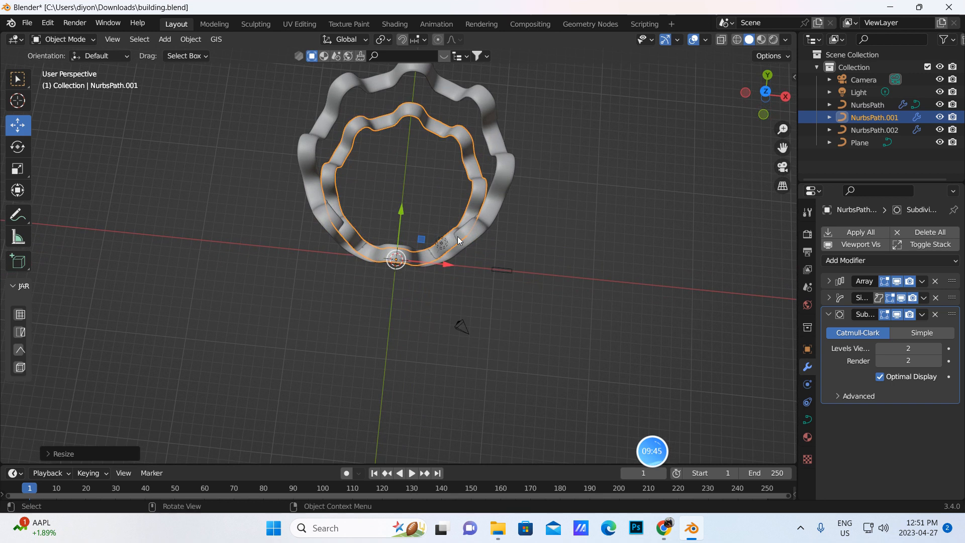
- Scale NurbsPath.002 down uniformly until it is smaller than the NurbsPath.001 ring
{"action": "left_click", "coordinate": [844, 130]}
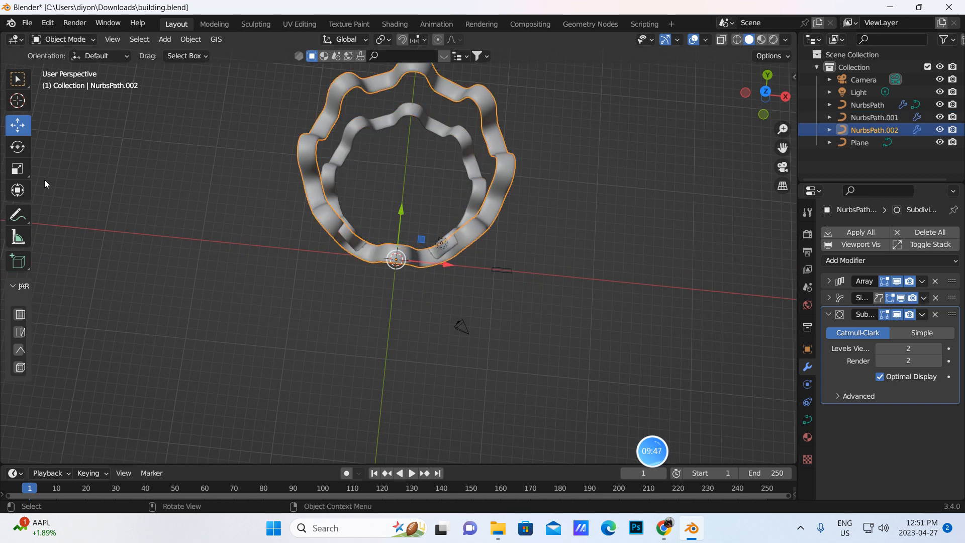
{"action": "left_click", "coordinate": [17, 168]}
{"action": "left_click_drag", "start_coordinate": [444, 227], "coordinate": [425, 245]}
{"action": "middle_click_drag", "start_coordinate": [583, 241], "coordinate": [596, 267]}
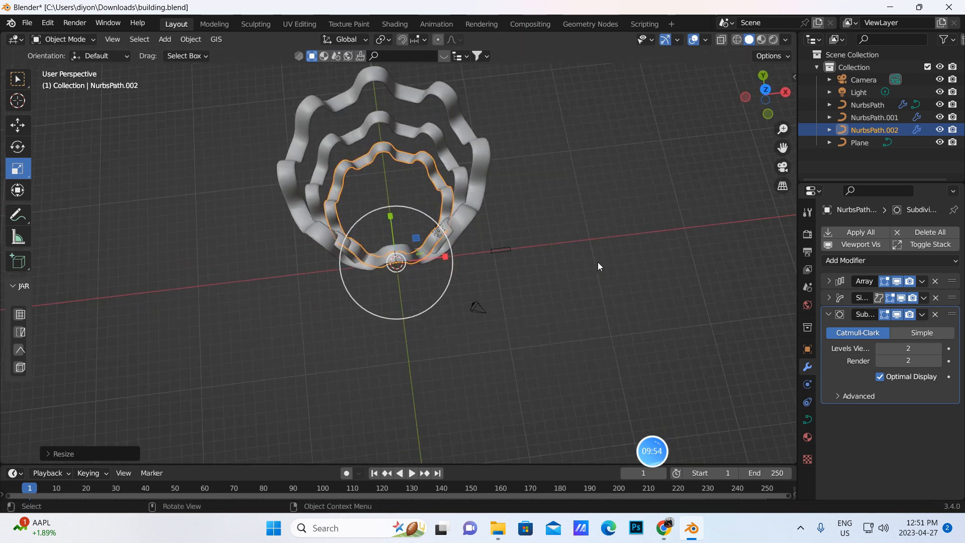
- Move NurbsPath.002 and NurbsPath.001 along positive Y to space the smaller rings inside the outer ring
{"action": "left_click", "coordinate": [23, 128]}
{"action": "left_click_drag", "start_coordinate": [389, 218], "coordinate": [405, 182]}
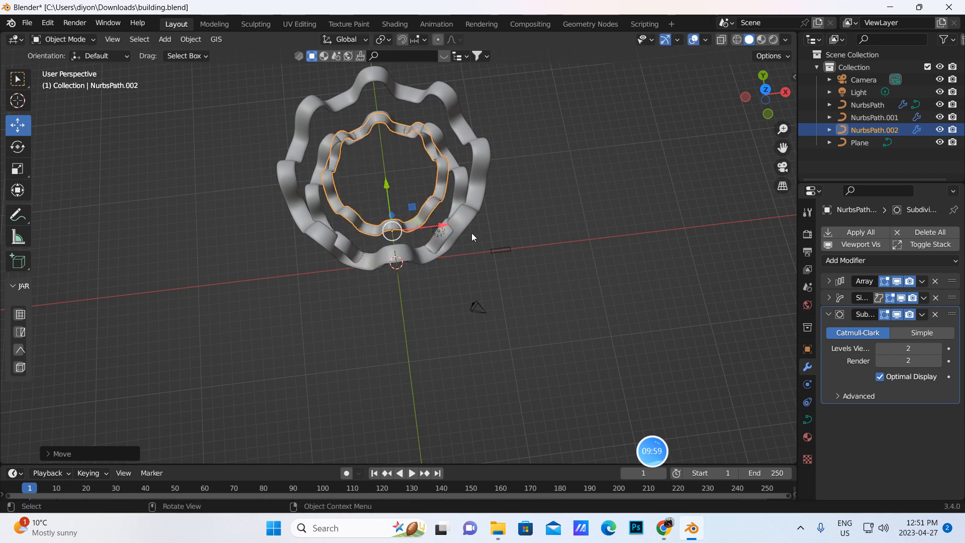
{"action": "left_click", "coordinate": [405, 249]}
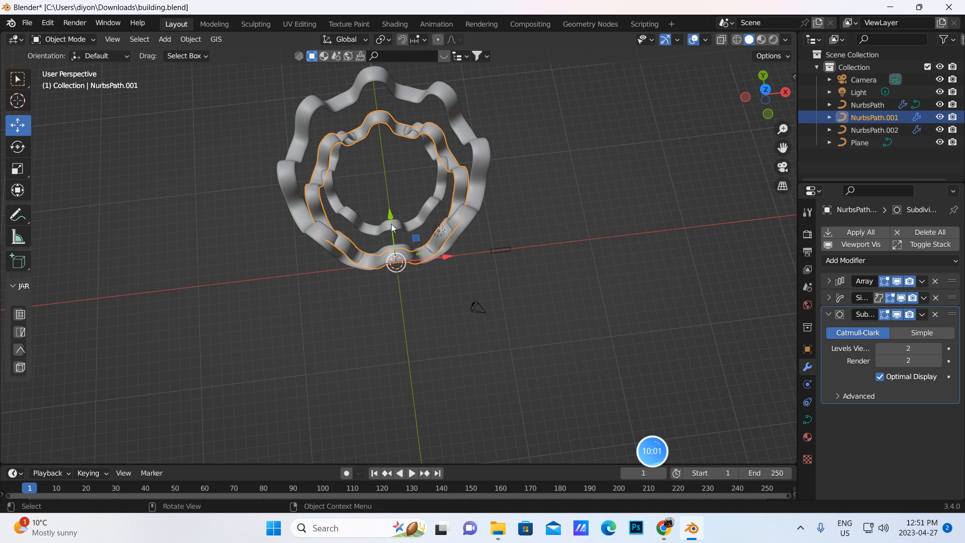
{"action": "left_click_drag", "start_coordinate": [391, 215], "coordinate": [400, 193]}
- Scale the outer NurbsPath ring up along Z so that its arches stand taller than the inner rings
{"action": "middle_click_drag", "start_coordinate": [520, 252], "coordinate": [511, 137]}
{"action": "scroll", "coordinate": [531, 203], "scroll_direction": "up", "scroll_amount": 5}
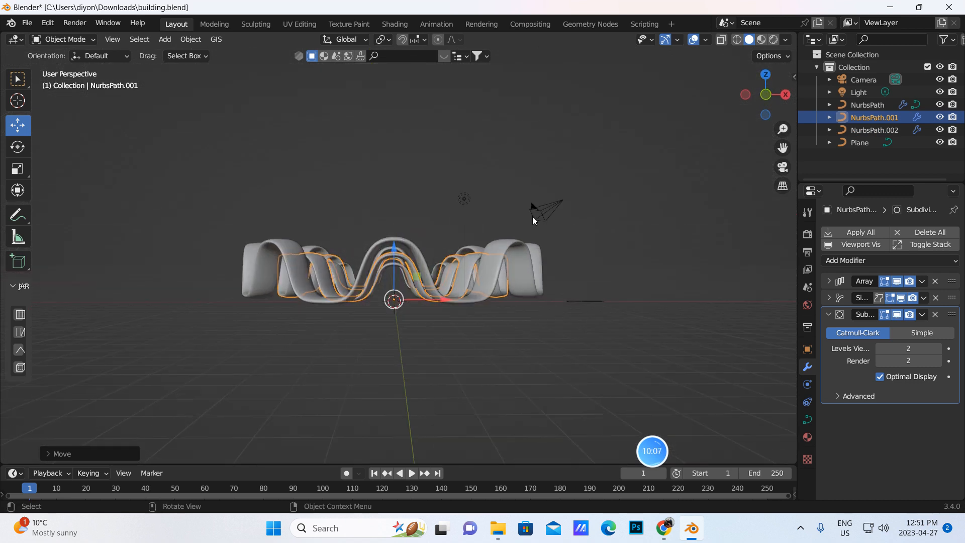
{"action": "middle_click_drag", "start_coordinate": [520, 283], "coordinate": [538, 276]}
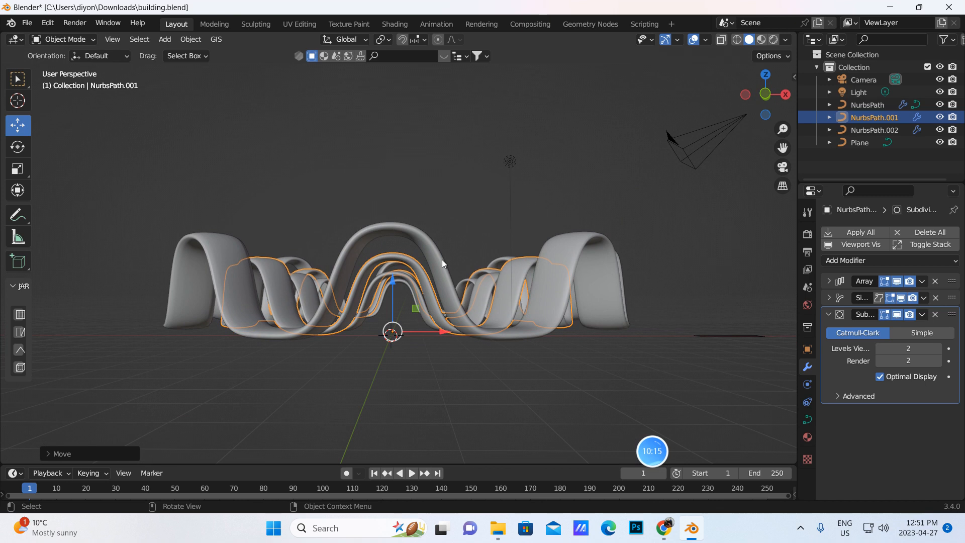
{"action": "left_click", "coordinate": [377, 231]}
{"action": "left_click", "coordinate": [17, 170]}
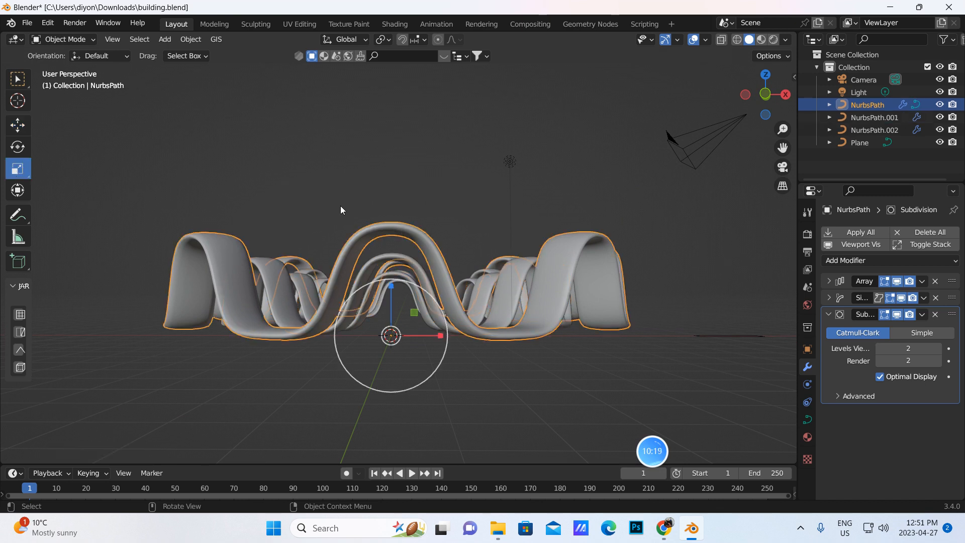
{"action": "left_click_drag", "start_coordinate": [390, 284], "coordinate": [401, 270]}
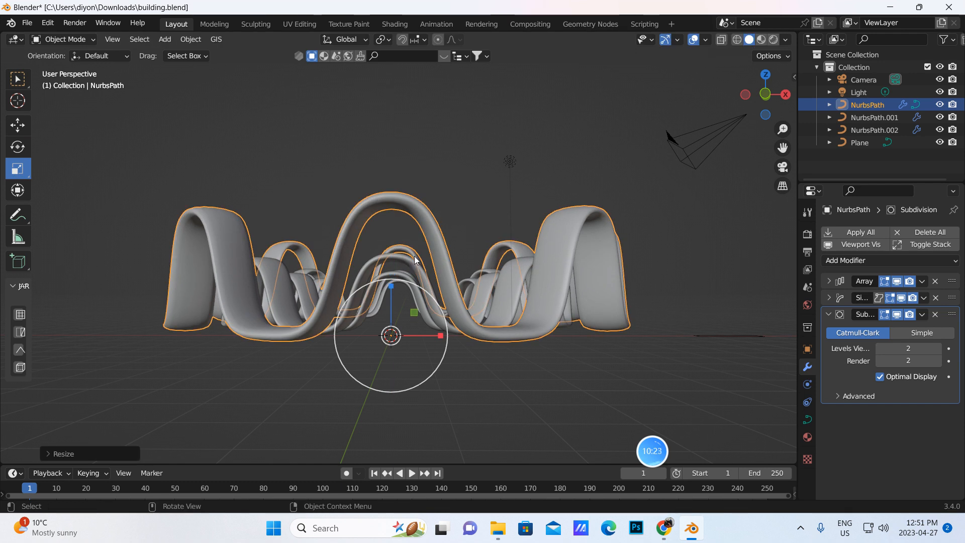
- Scale NurbsPath.001 and then NurbsPath.002 up along Z so the inner rings' arches stand taller
{"action": "left_click", "coordinate": [875, 119]}
{"action": "left_click_drag", "start_coordinate": [391, 282], "coordinate": [395, 270]}
{"action": "left_click", "coordinate": [863, 131]}
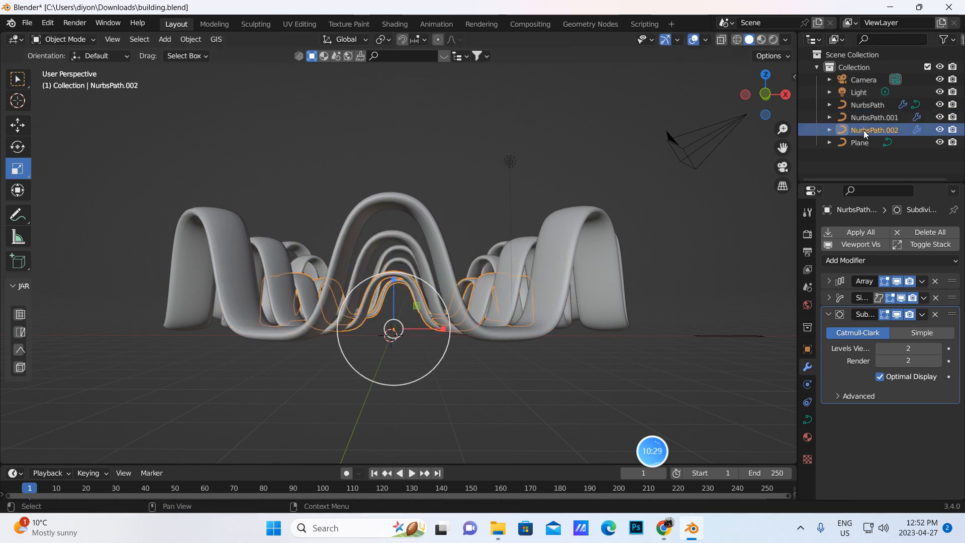
{"action": "left_click_drag", "start_coordinate": [393, 280], "coordinate": [394, 274]}
{"action": "mouse_move", "coordinate": [564, 201]}
{"action": "middle_mouse_down"}
{"action": "mouse_move", "coordinate": [555, 218]}
{"action": "mouse_move", "coordinate": [581, 206]}
{"action": "mouse_move", "coordinate": [565, 197]}
{"action": "mouse_move", "coordinate": [555, 204]}
{"action": "mouse_move", "coordinate": [574, 208]}
{"action": "middle_mouse_up"}
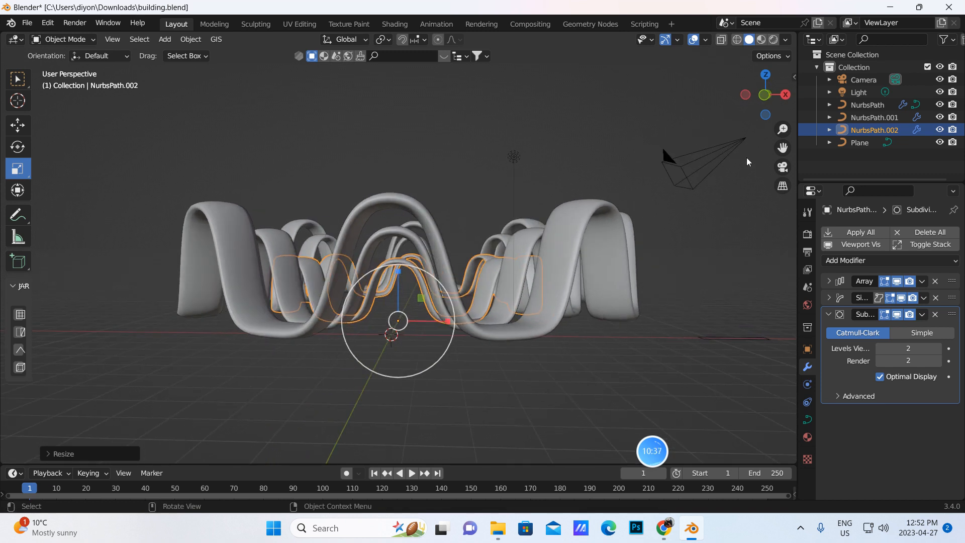
- Look through the camera, lock it to the view, and frame the rings from a low frontal angle
{"action": "left_click", "coordinate": [783, 167]}
{"action": "key", "text": "n"}
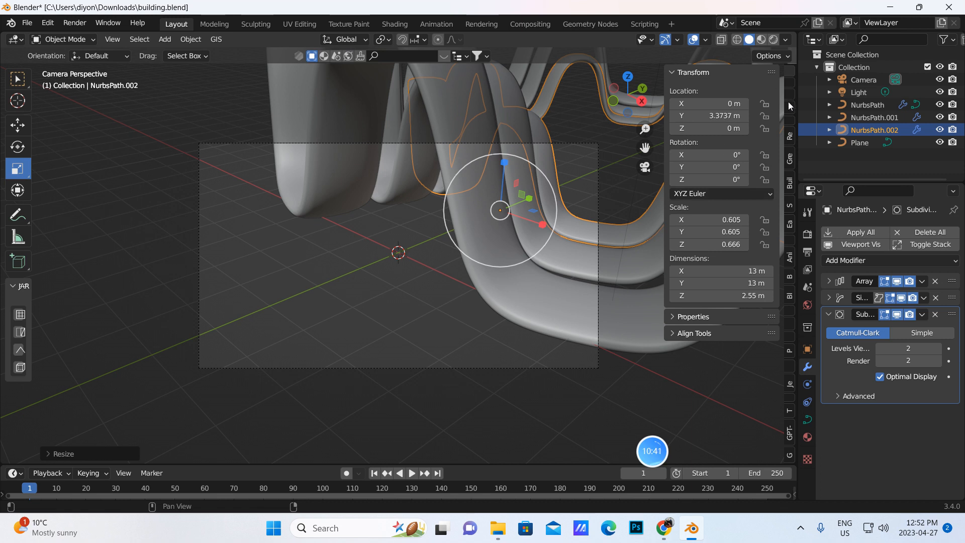
{"action": "left_click", "coordinate": [791, 95]}
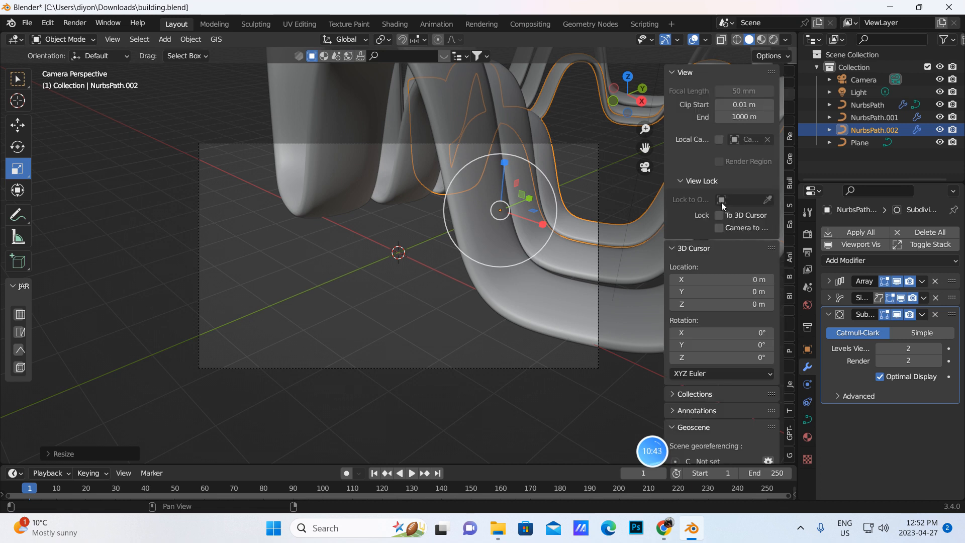
{"action": "left_click", "coordinate": [718, 228]}
{"action": "scroll", "coordinate": [455, 333], "scroll_direction": "down", "scroll_amount": 5}
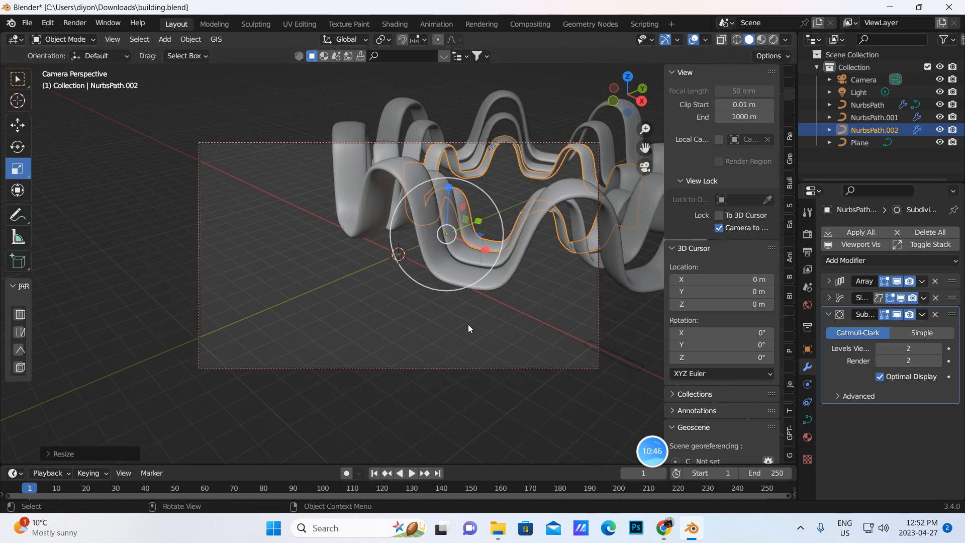
{"action": "mouse_move", "coordinate": [469, 328]}
{"action": "middle_mouse_down"}
{"action": "mouse_move", "coordinate": [521, 313]}
{"action": "mouse_move", "coordinate": [540, 291]}
{"action": "mouse_move", "coordinate": [529, 265]}
{"action": "mouse_move", "coordinate": [517, 269]}
{"action": "mouse_move", "coordinate": [571, 278]}
{"action": "mouse_move", "coordinate": [557, 269]}
{"action": "mouse_move", "coordinate": [493, 273]}
{"action": "mouse_move", "coordinate": [525, 279]}
{"action": "middle_mouse_up"}
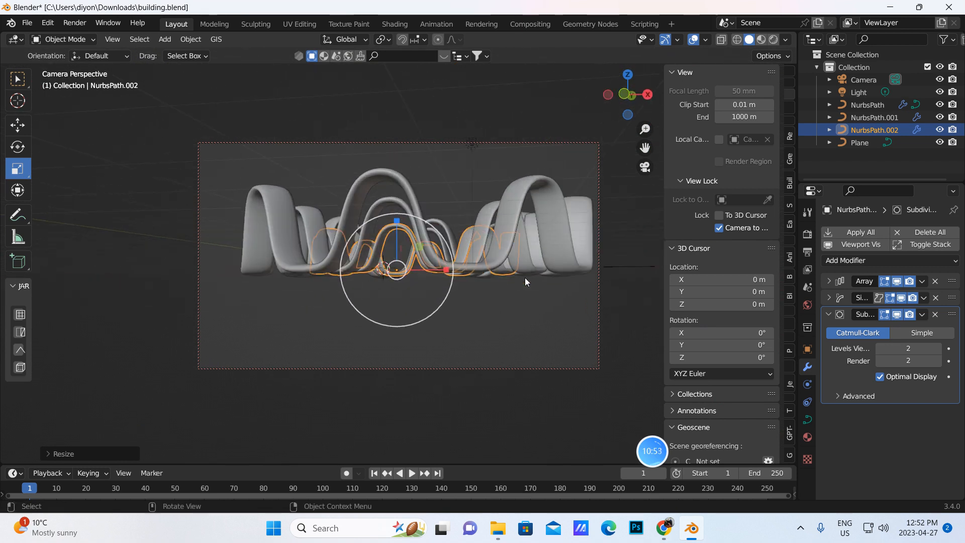
{"action": "scroll", "coordinate": [525, 277], "scroll_direction": "up", "scroll_amount": 3}
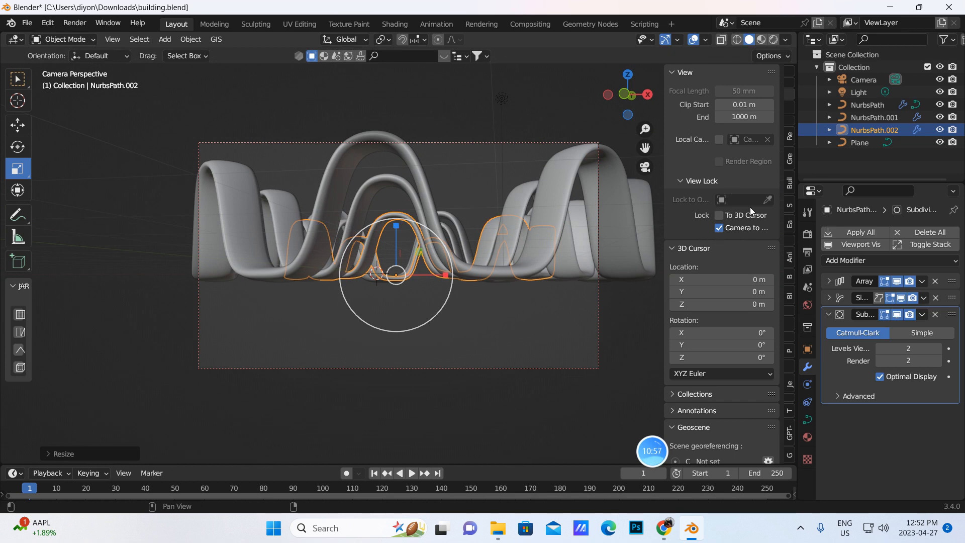
- Set the camera's vertical lens shift to 0.130, frame the rings slightly closer, and unlock the camera from the view
{"action": "left_click", "coordinate": [865, 79]}
{"action": "left_click", "coordinate": [806, 403]}
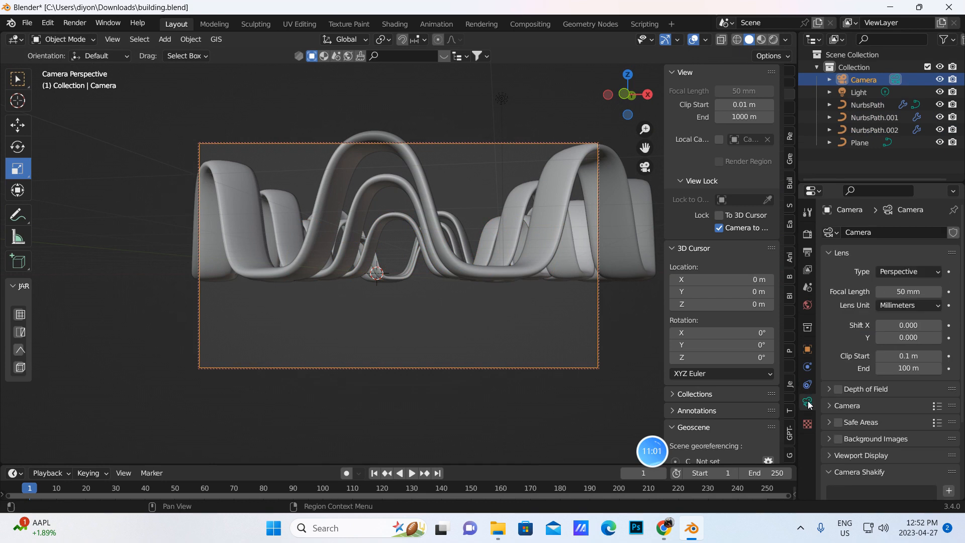
{"action": "left_click_drag", "start_coordinate": [905, 338], "coordinate": [927, 338]}
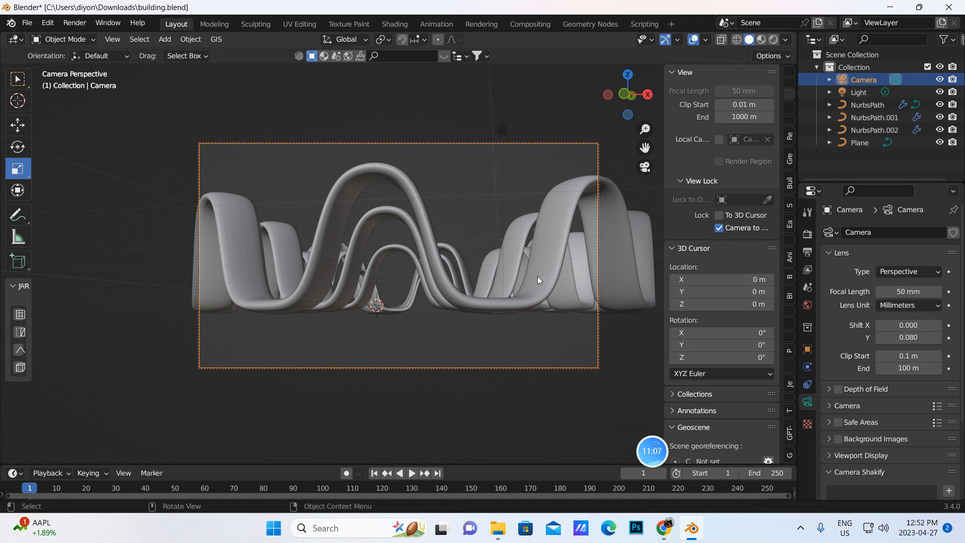
{"action": "scroll", "coordinate": [538, 277], "scroll_direction": "up", "scroll_amount": 1}
{"action": "left_click_drag", "start_coordinate": [907, 338], "coordinate": [930, 338]}
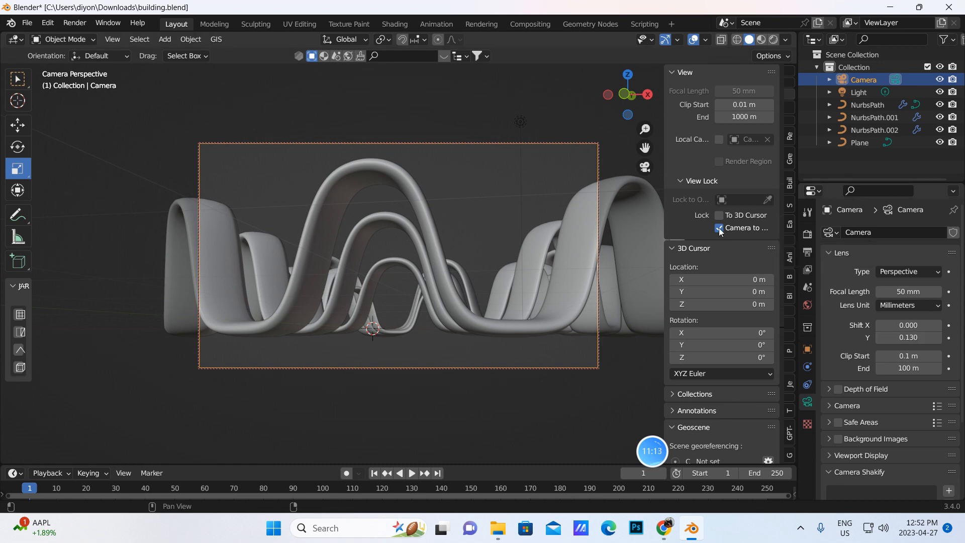
{"action": "key", "text": "n"}
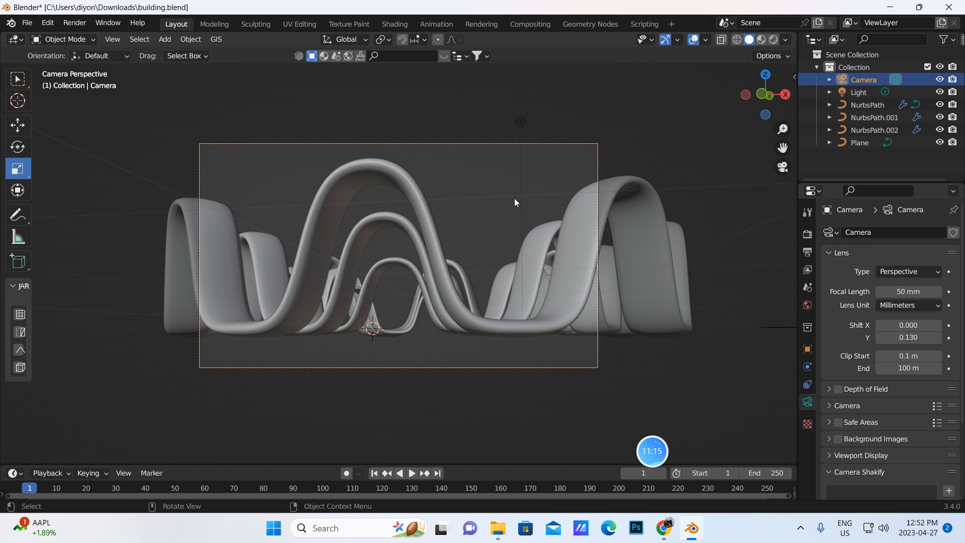
- Add a mesh plane at the origin and scale it up uniformly as a ground beyond the rings
{"action": "left_click", "coordinate": [165, 39]}
{"action": "mouse_move", "coordinate": [175, 54]}
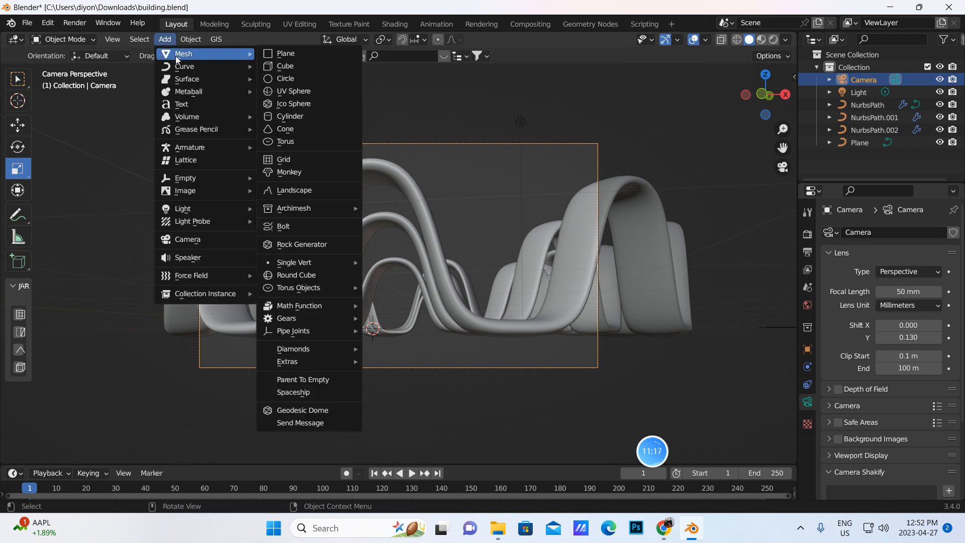
{"action": "left_click", "coordinate": [271, 54]}
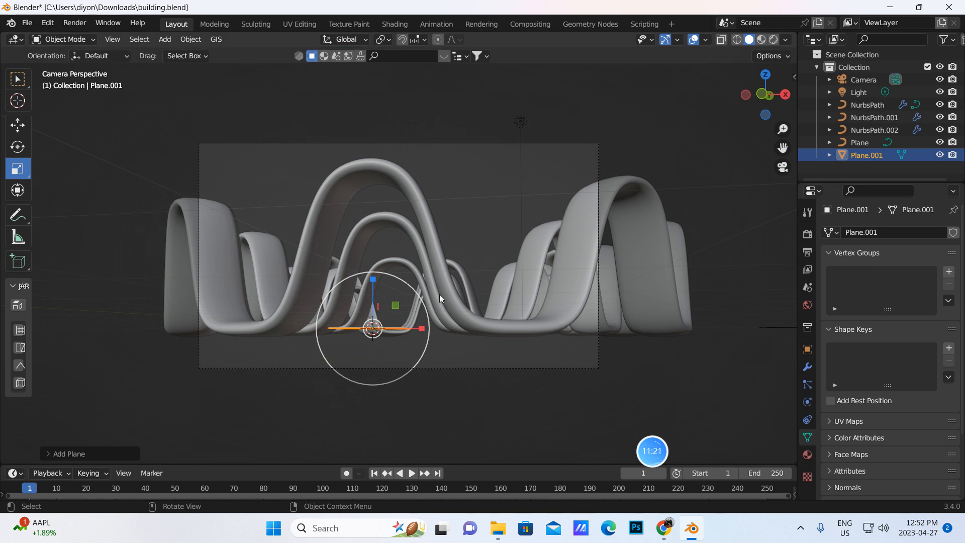
{"action": "left_click_drag", "start_coordinate": [428, 304], "coordinate": [66, 320]}
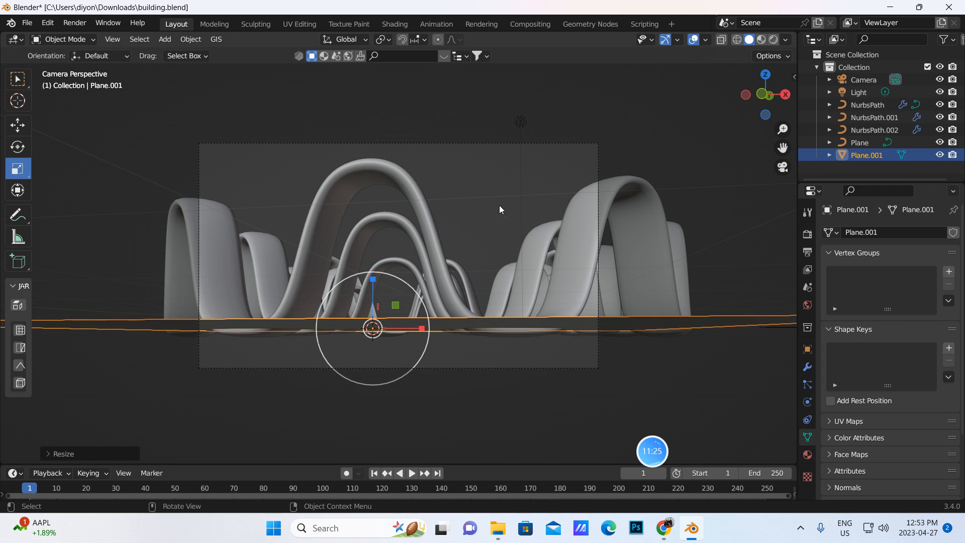
- Reframe the rings from a slightly higher angle with the camera locked to the view, and unlock it again
{"action": "key", "text": "n"}
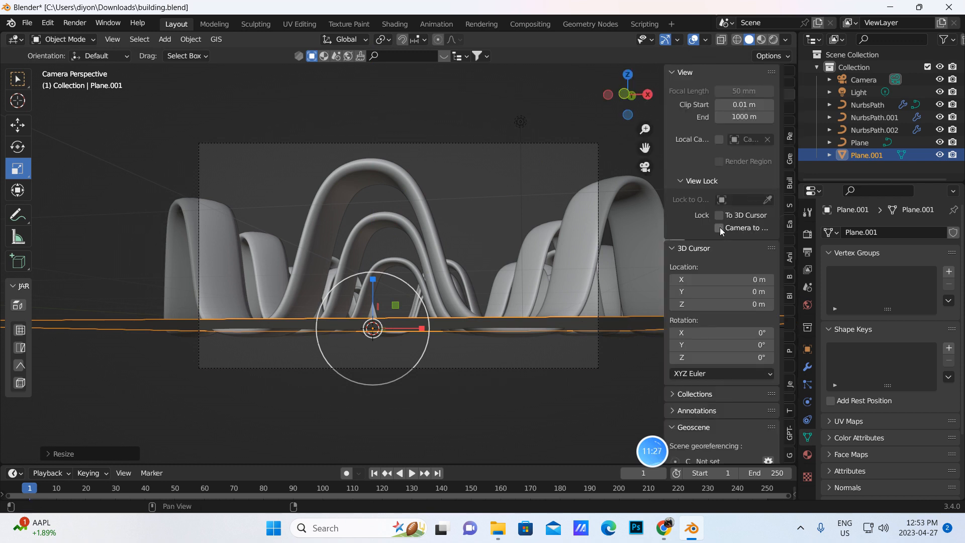
{"action": "middle_click_drag", "start_coordinate": [583, 264], "coordinate": [574, 275]}
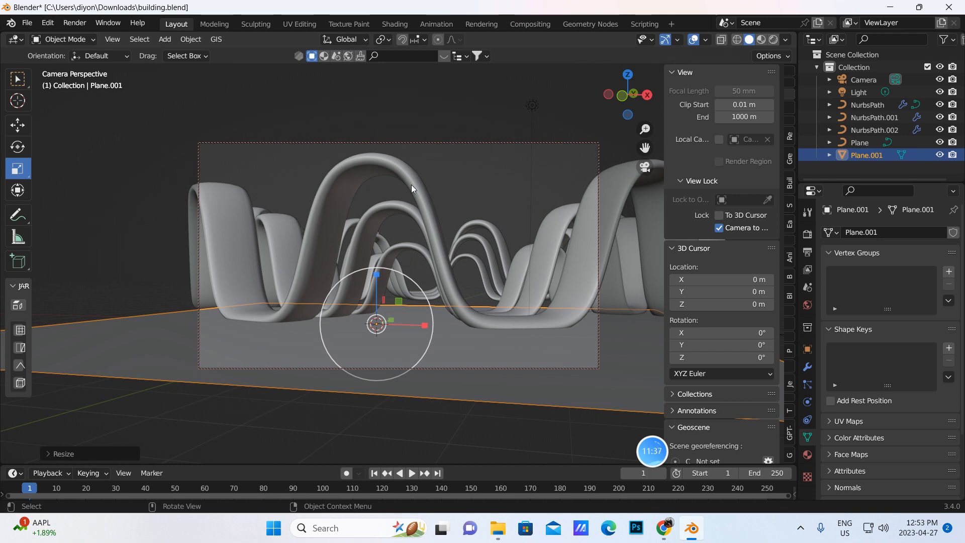
{"action": "left_click", "coordinate": [717, 227]}
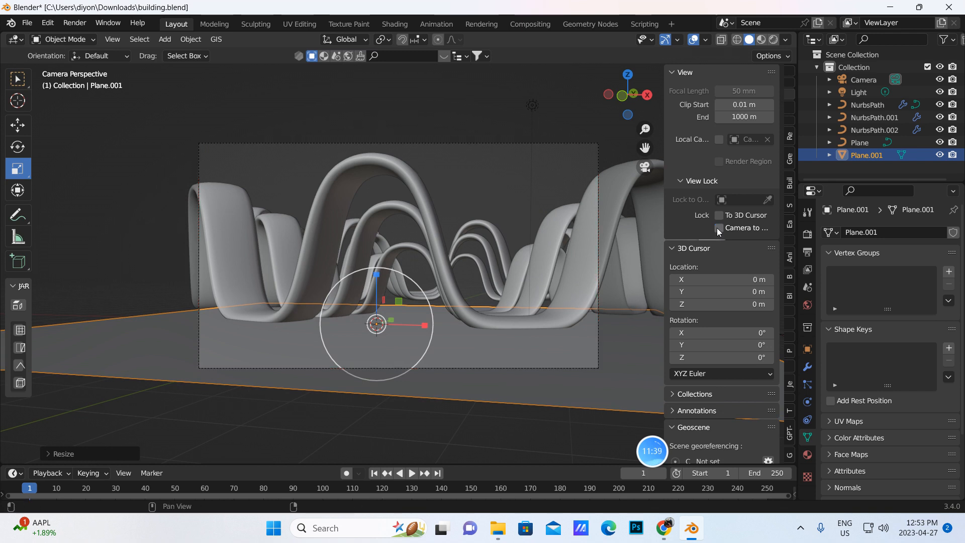
{"action": "key", "text": "n"}
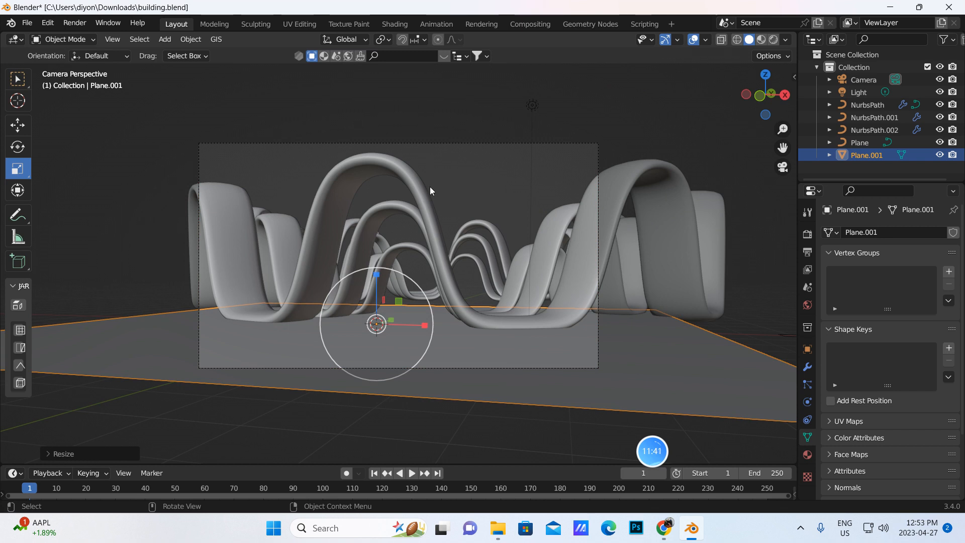
- Scale the ground plane up until it spans the whole camera view to the horizon, and save the file
{"action": "left_click_drag", "start_coordinate": [423, 291], "coordinate": [655, 224]}
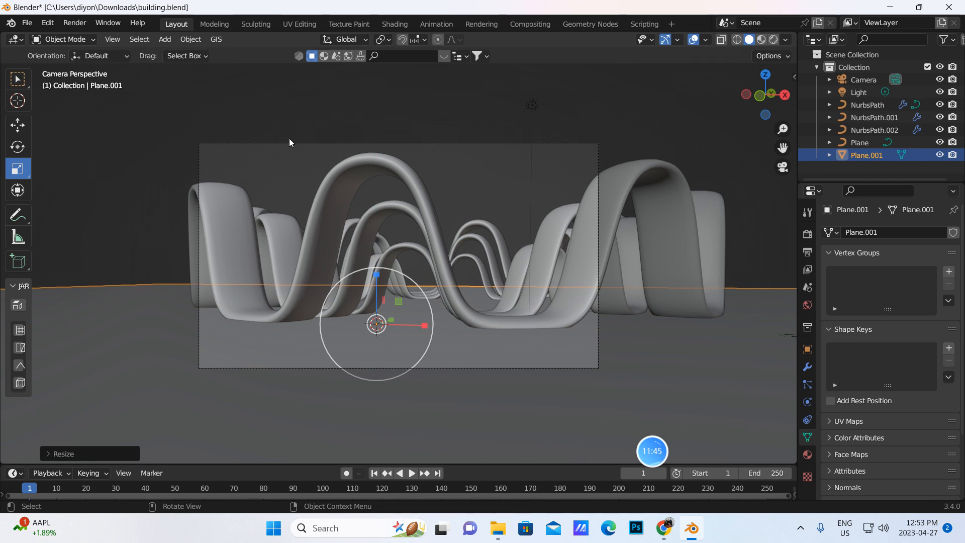
{"action": "left_click", "coordinate": [28, 23]}
{"action": "left_click", "coordinate": [55, 106]}
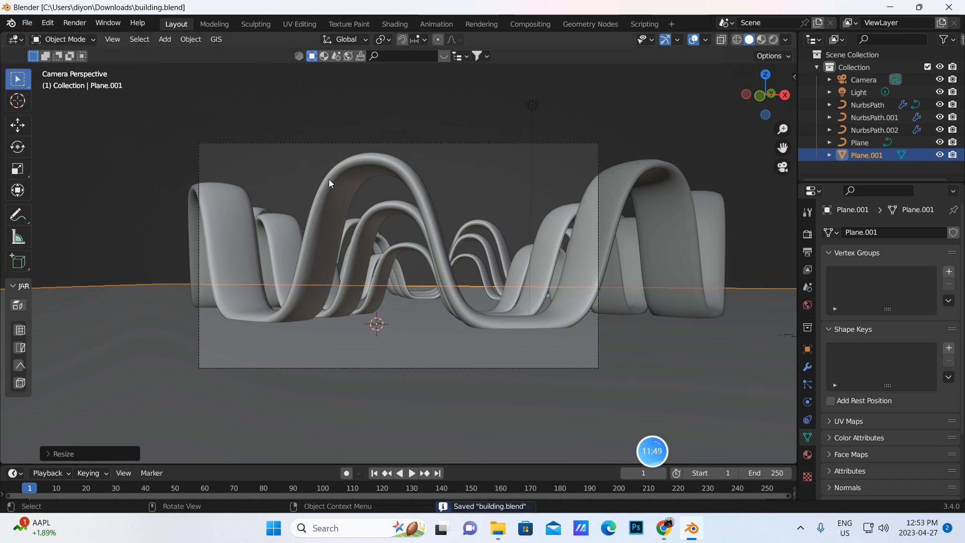
- Set the world background color to an Environment Texture and start opening an image for it
{"action": "left_click", "coordinate": [807, 304]}
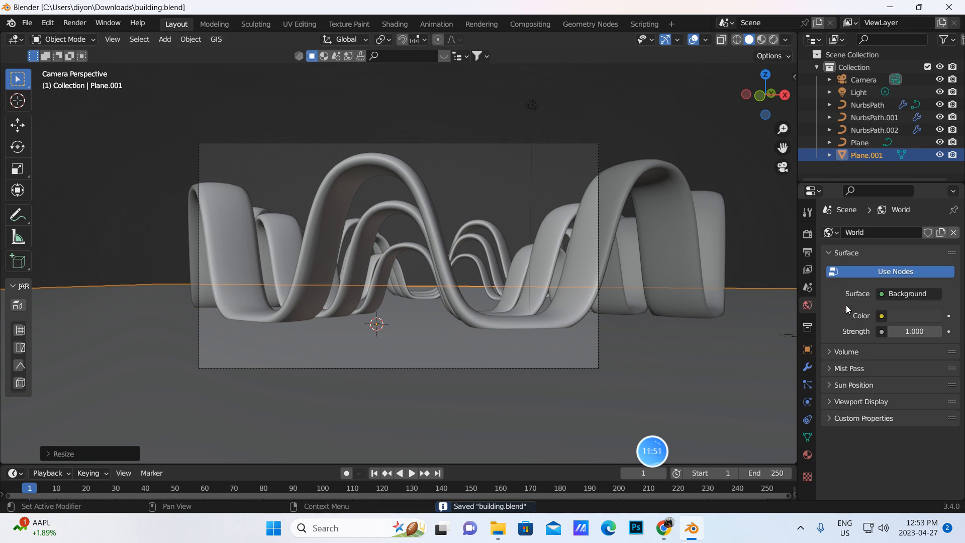
{"action": "left_click", "coordinate": [882, 317]}
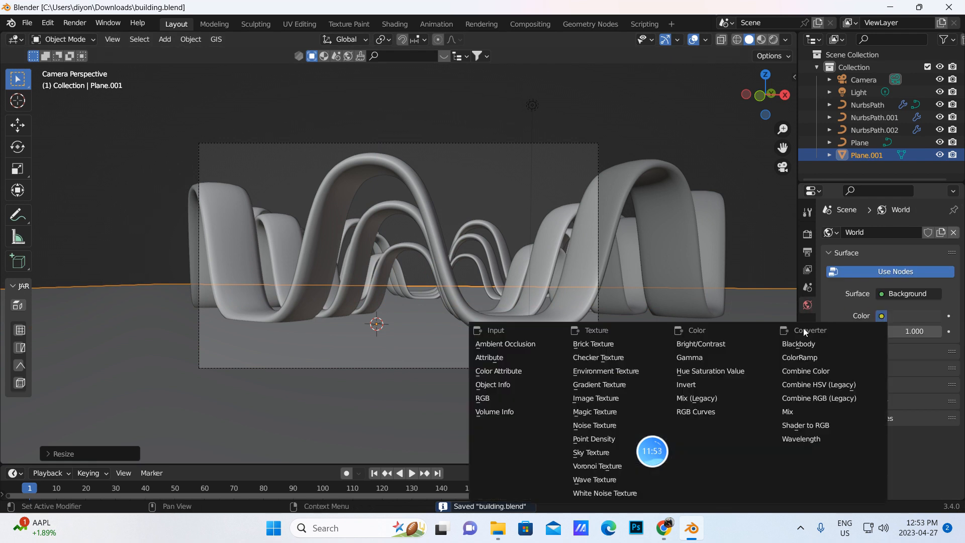
{"action": "left_click", "coordinate": [598, 371]}
{"action": "left_click", "coordinate": [923, 333]}
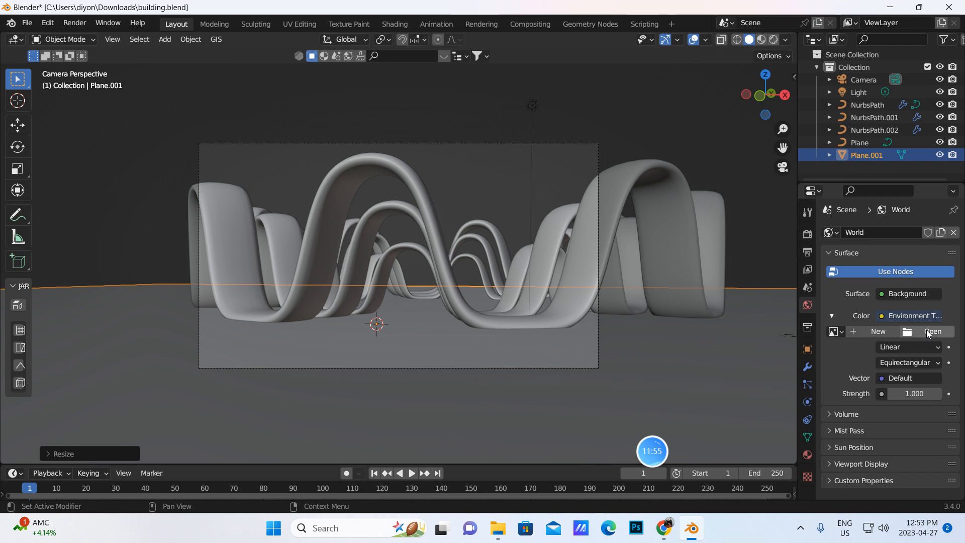
- Browse the D: drive down to the nested masterial folder inside Documents for the environment image
{"action": "left_click", "coordinate": [53, 130]}
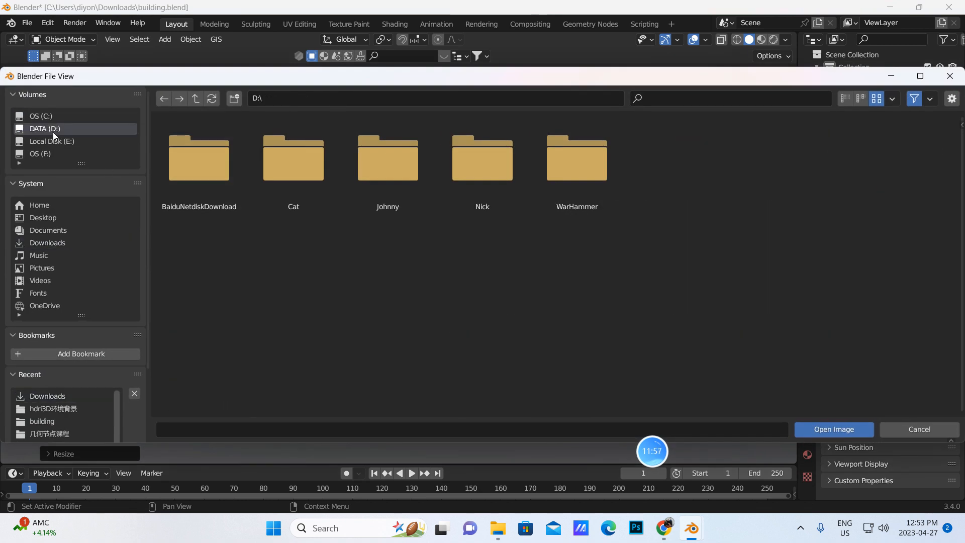
{"action": "double_click", "coordinate": [286, 166]}
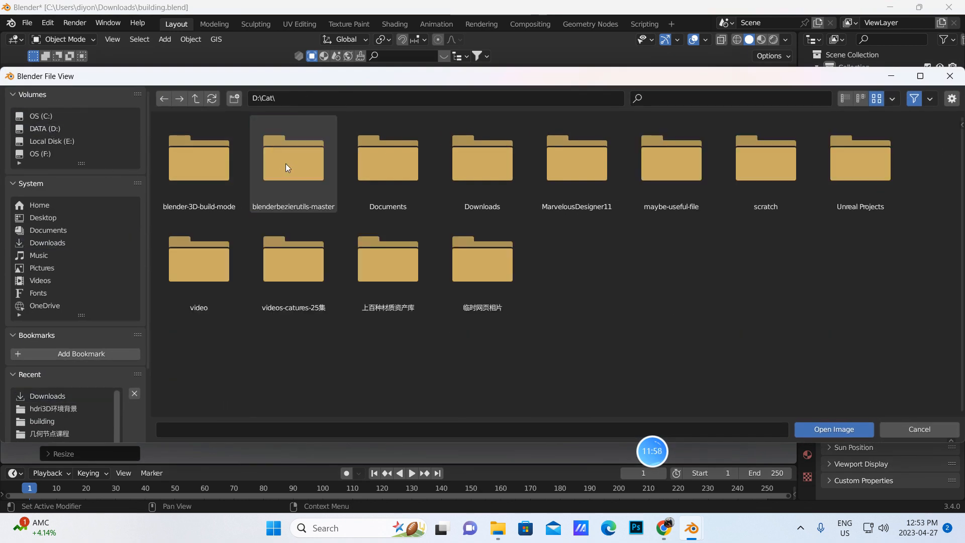
{"action": "double_click", "coordinate": [371, 177]}
{"action": "double_click", "coordinate": [219, 175]}
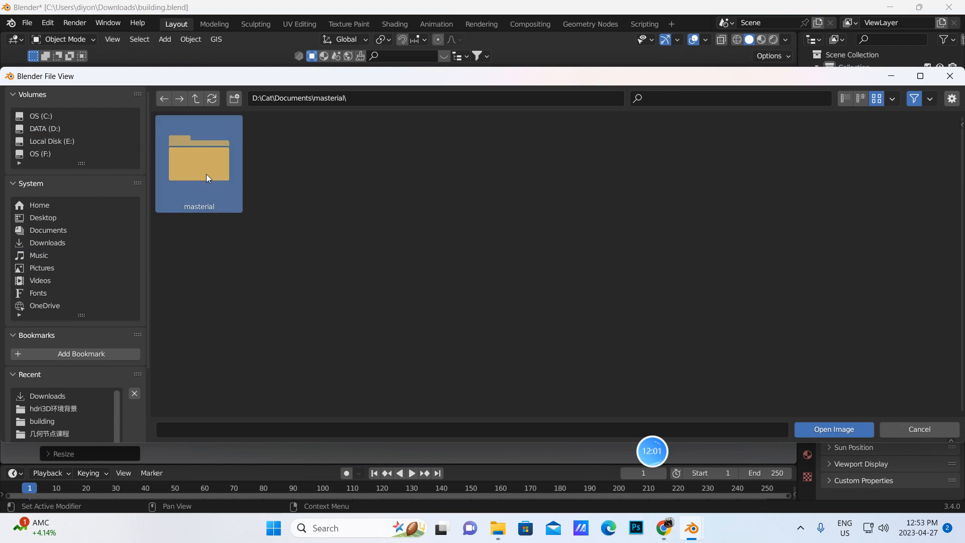
{"action": "double_click", "coordinate": [206, 174]}
- Switch to Chrome, browse the HDRIs on Poly Haven, and view the Limpopo Golf Course HDRI's file format options
{"action": "left_click", "coordinate": [662, 536]}
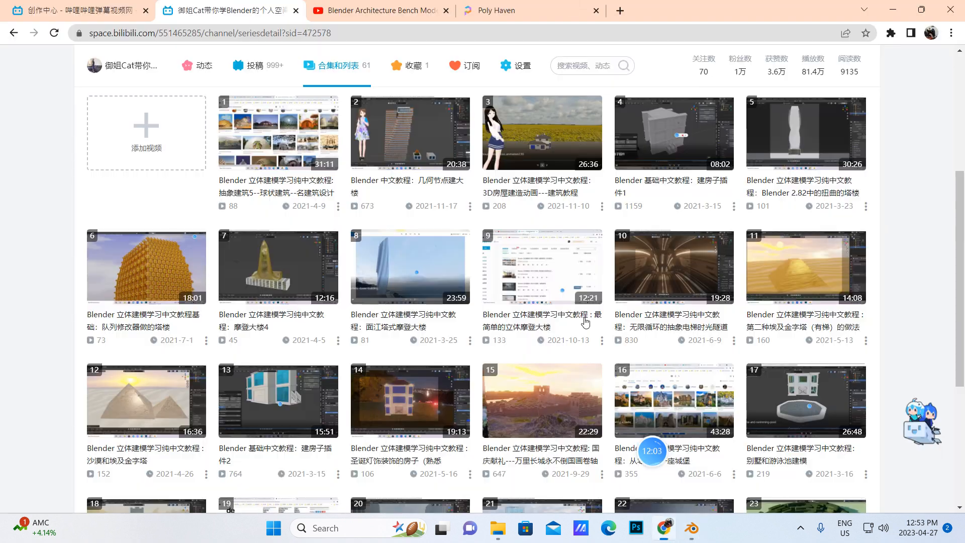
{"action": "left_click", "coordinate": [553, 13]}
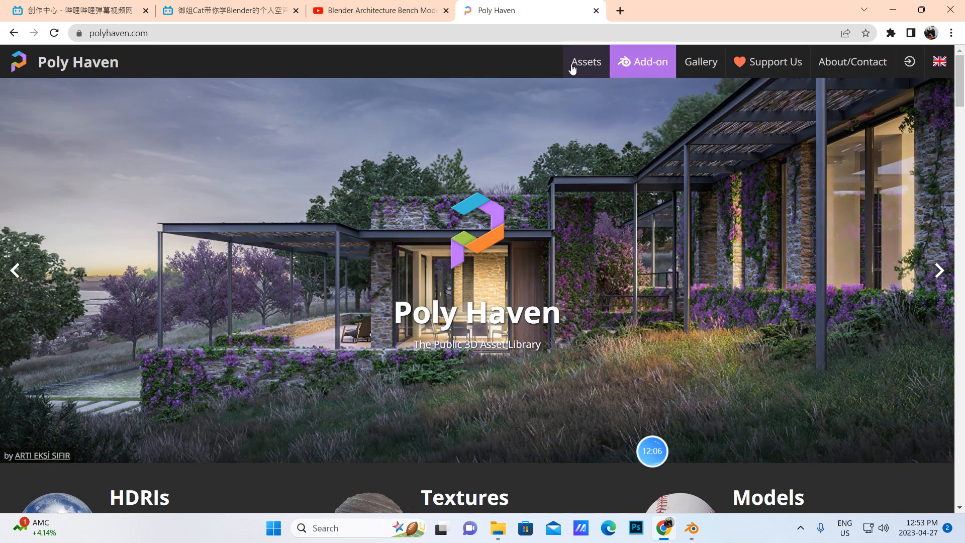
{"action": "mouse_move", "coordinate": [586, 63]}
{"action": "left_click", "coordinate": [587, 96]}
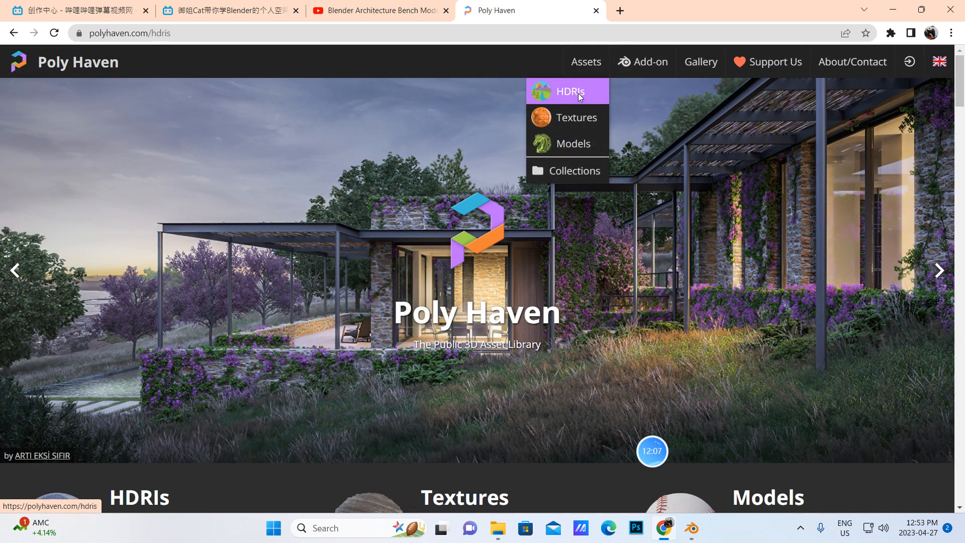
{"action": "scroll", "coordinate": [641, 307], "scroll_direction": "down", "scroll_amount": 2}
{"action": "scroll", "coordinate": [640, 307], "scroll_direction": "down", "scroll_amount": 3}
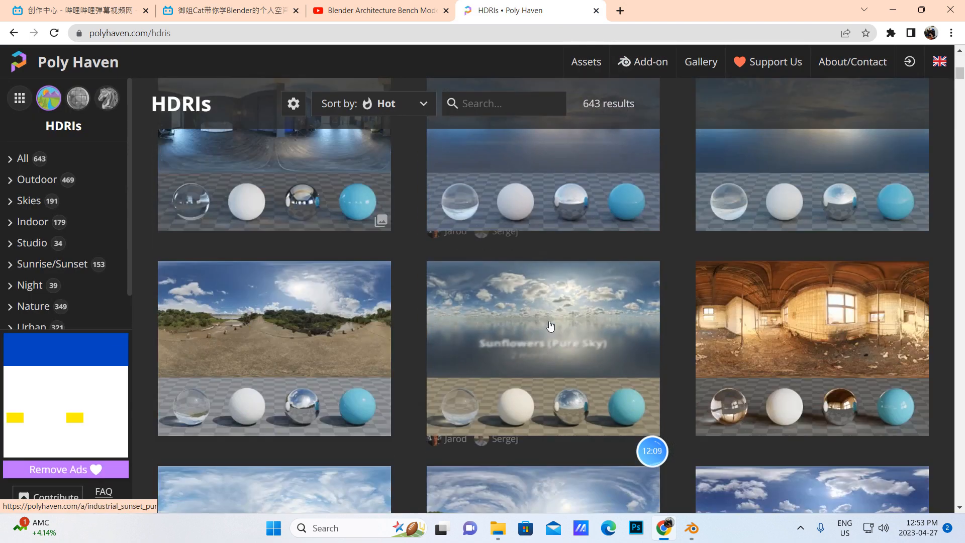
{"action": "scroll", "coordinate": [620, 221], "scroll_direction": "down", "scroll_amount": 4}
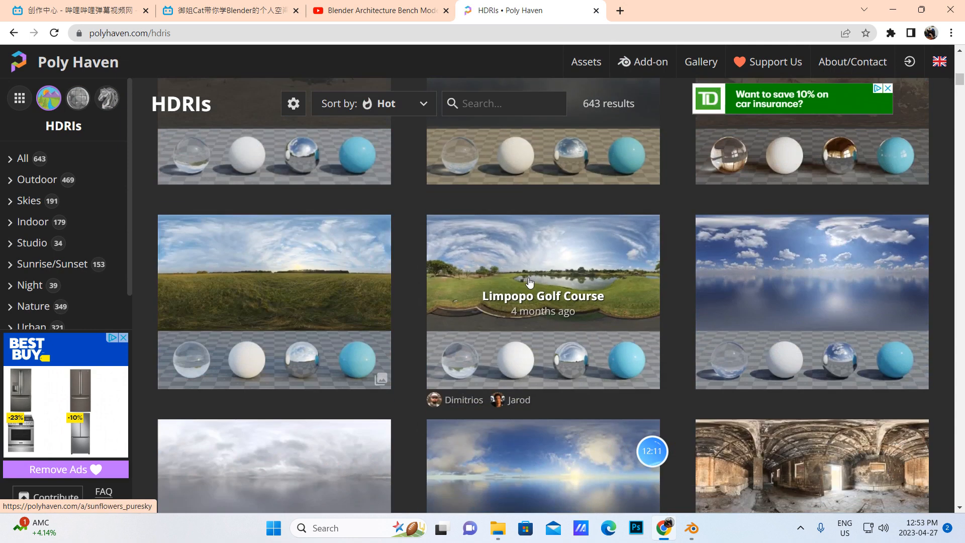
{"action": "left_click", "coordinate": [621, 221]}
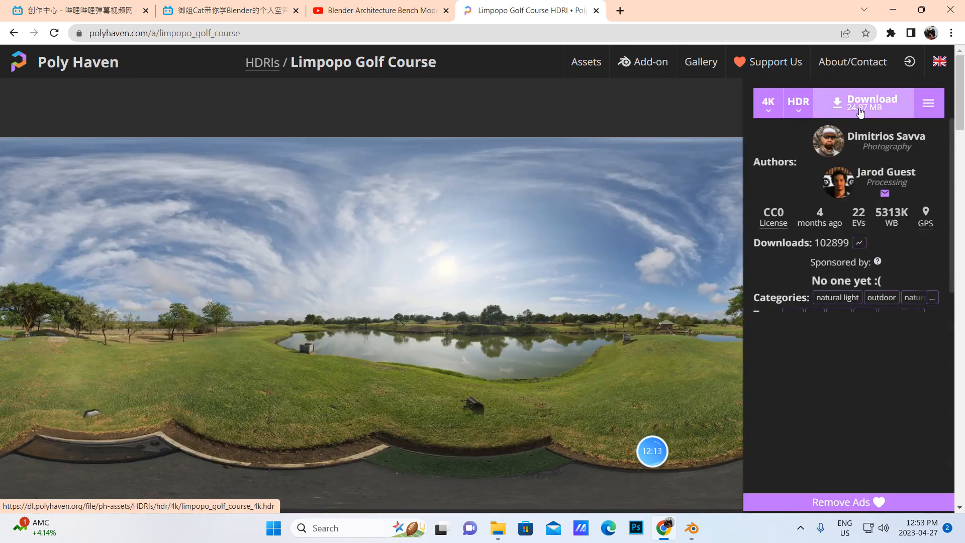
{"action": "left_click", "coordinate": [795, 108]}
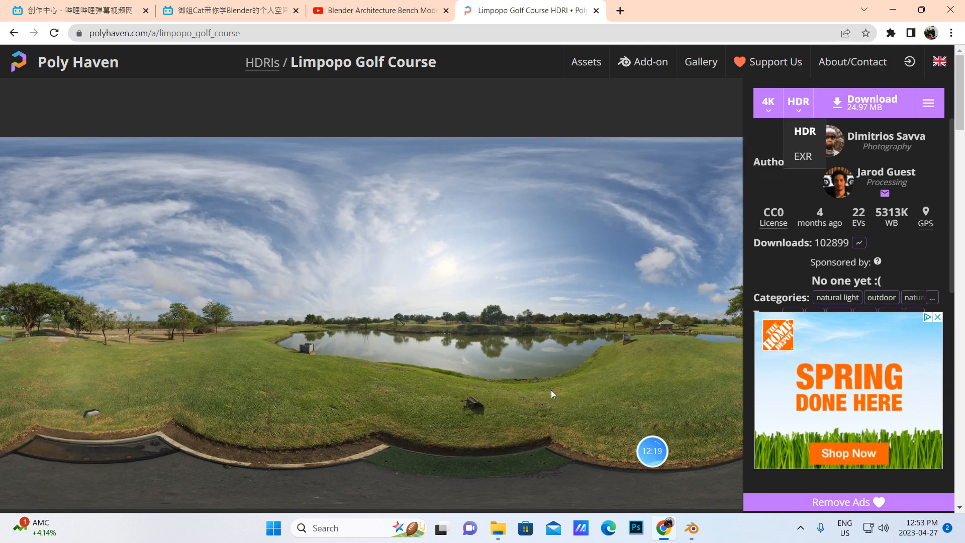
- Switch back to Blender's image browser and open the hdri3D环境背景 folder
{"action": "mouse_move", "coordinate": [686, 529]}
{"action": "left_click", "coordinate": [730, 483]}
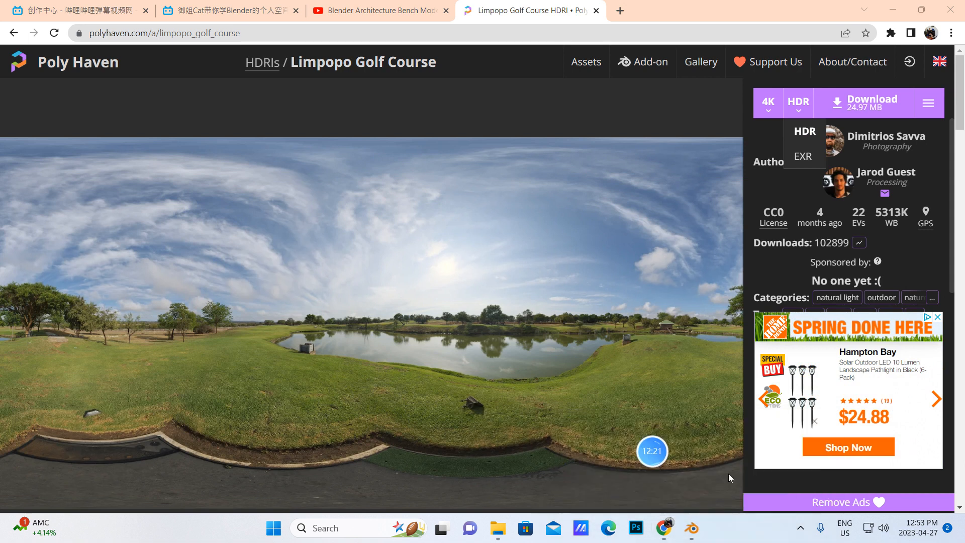
{"action": "left_click", "coordinate": [207, 264]}
{"action": "double_click", "coordinate": [207, 264]}
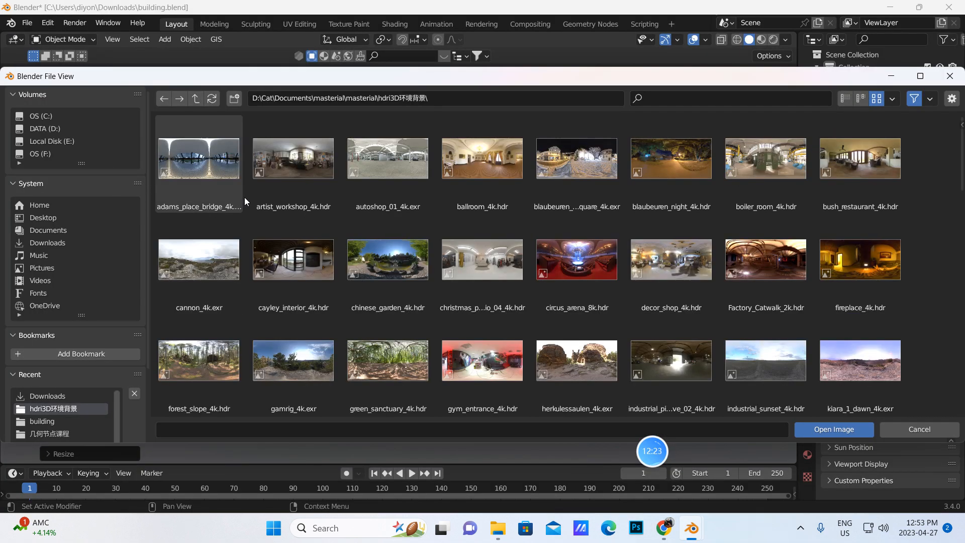
- Load the_sky_is_on_fire_4k.hdr as the world environment texture and display the scene in rendered viewport shading
{"action": "scroll", "coordinate": [513, 252], "scroll_direction": "down", "scroll_amount": 4}
{"action": "scroll", "coordinate": [514, 252], "scroll_direction": "down", "scroll_amount": 8}
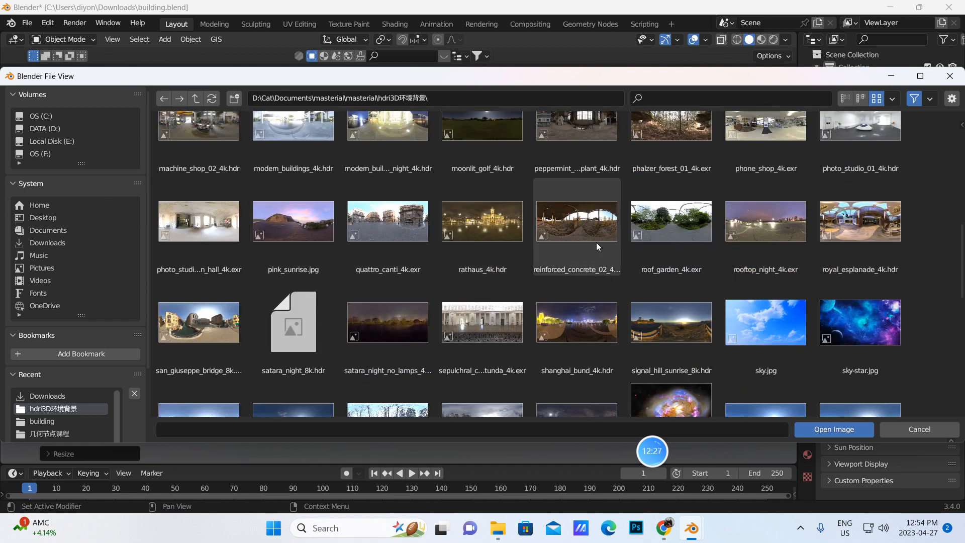
{"action": "scroll", "coordinate": [628, 241], "scroll_direction": "down", "scroll_amount": 8}
{"action": "scroll", "coordinate": [628, 240], "scroll_direction": "down", "scroll_amount": 4}
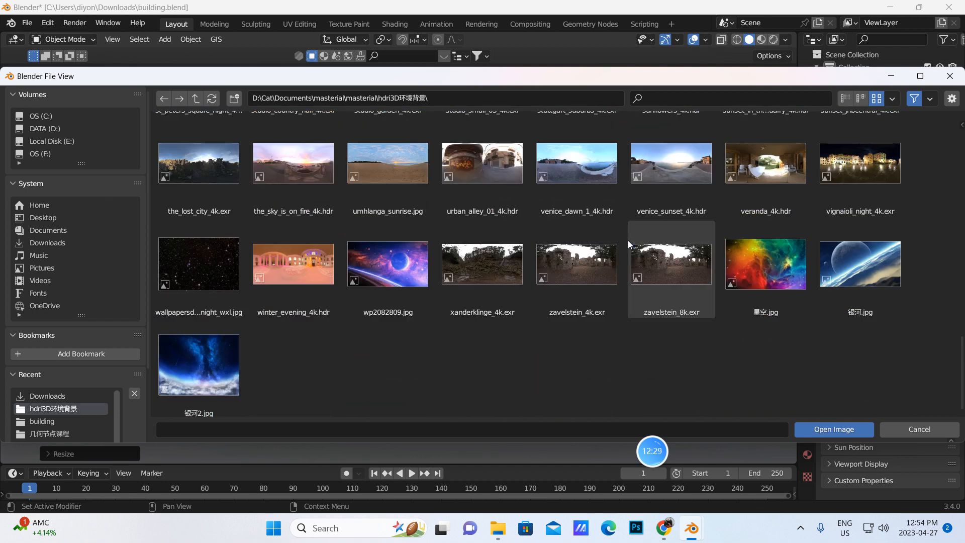
{"action": "left_click", "coordinate": [303, 162]}
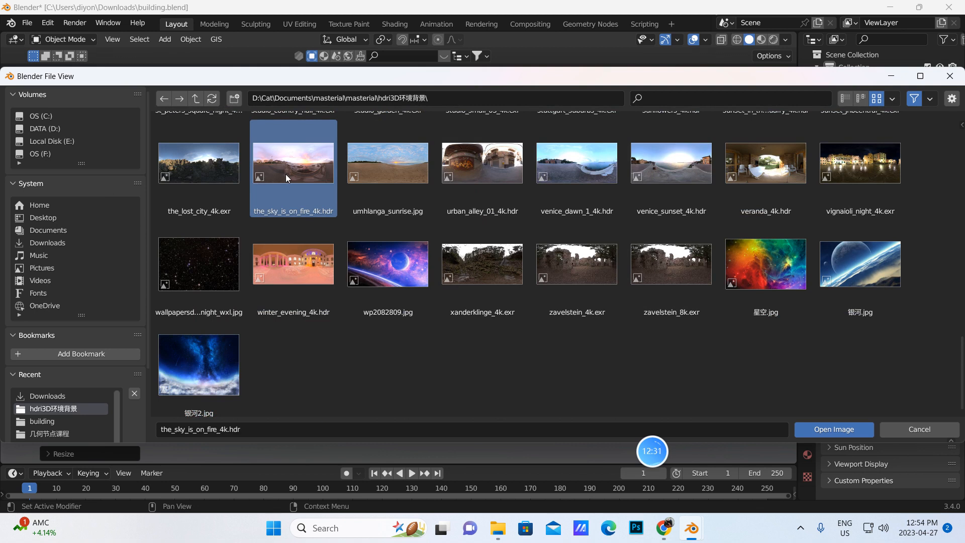
{"action": "left_click", "coordinate": [830, 429]}
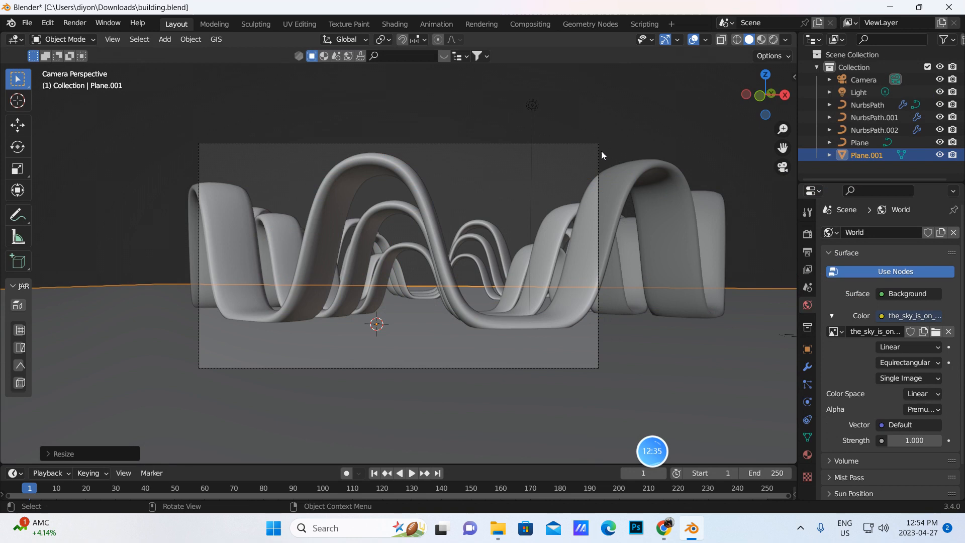
{"action": "left_click", "coordinate": [773, 42]}
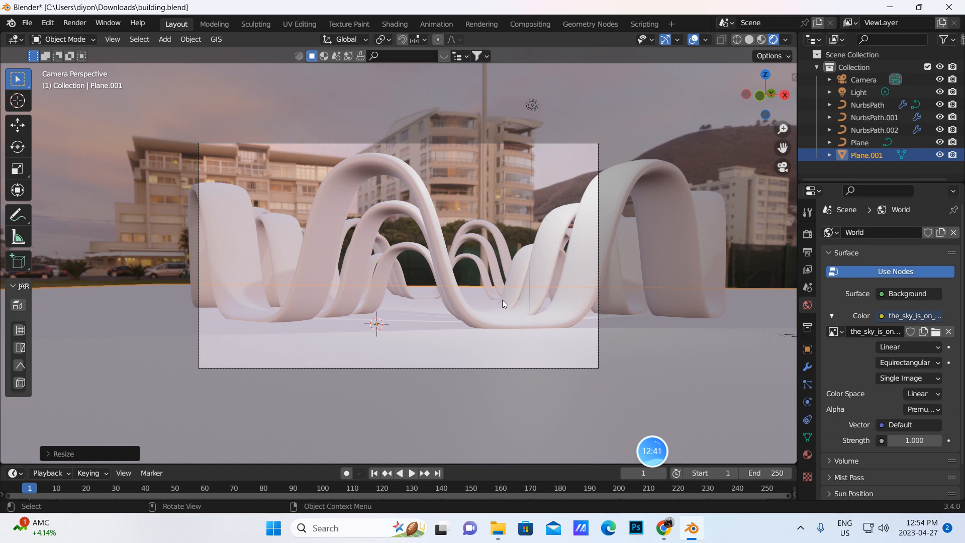
- Add a new material to the outermost wavy ring and set its base color to a pale pinkish lilac
{"action": "left_click", "coordinate": [432, 223]}
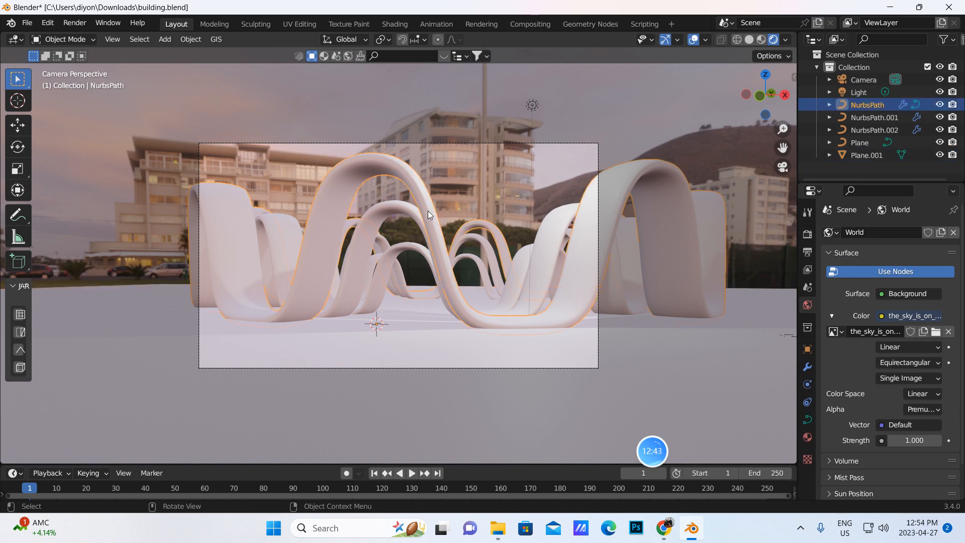
{"action": "left_click", "coordinate": [808, 437]}
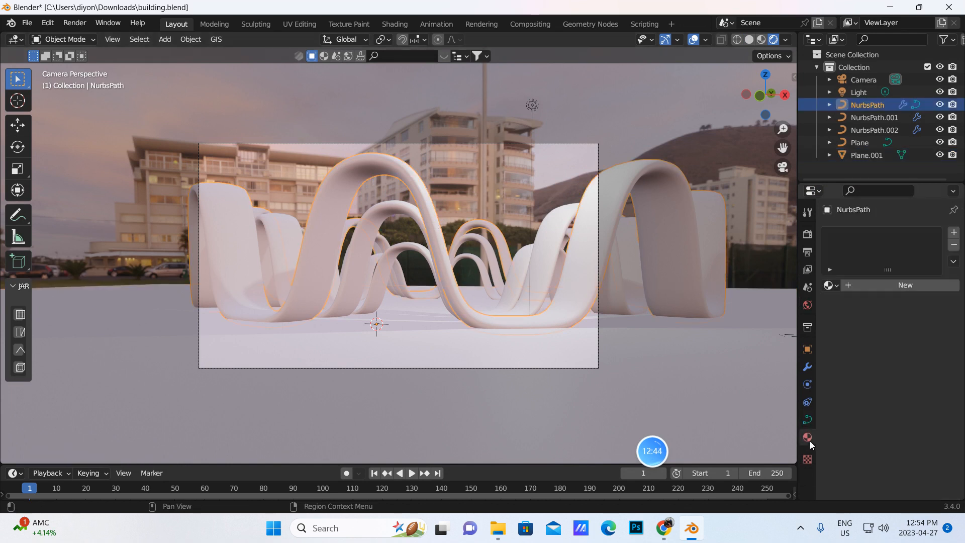
{"action": "left_click", "coordinate": [897, 285]}
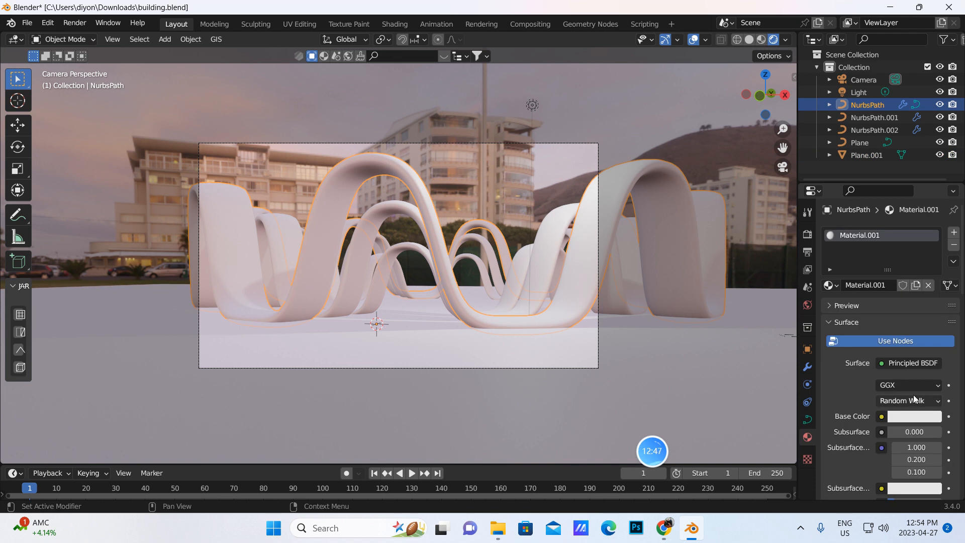
{"action": "left_click", "coordinate": [907, 417]}
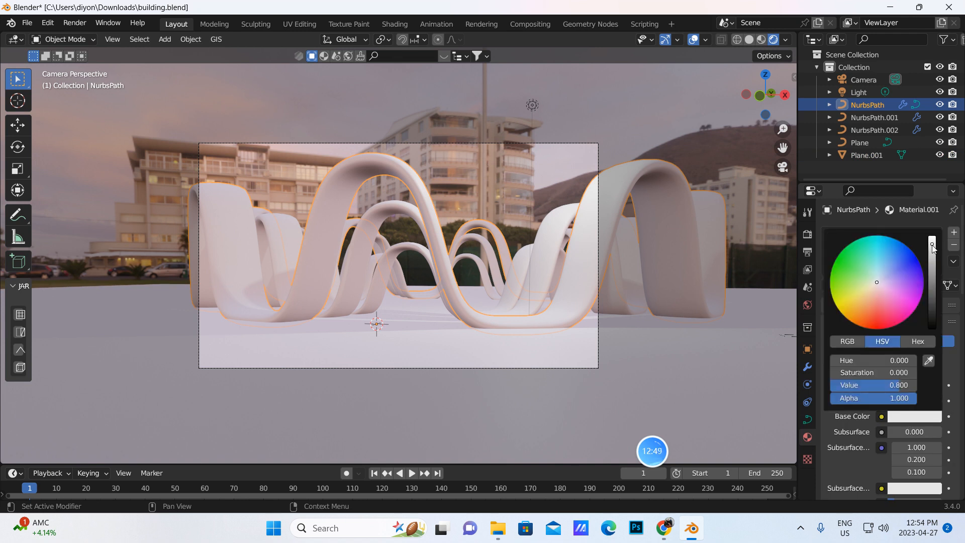
{"action": "left_click_drag", "start_coordinate": [888, 280], "coordinate": [883, 282]}
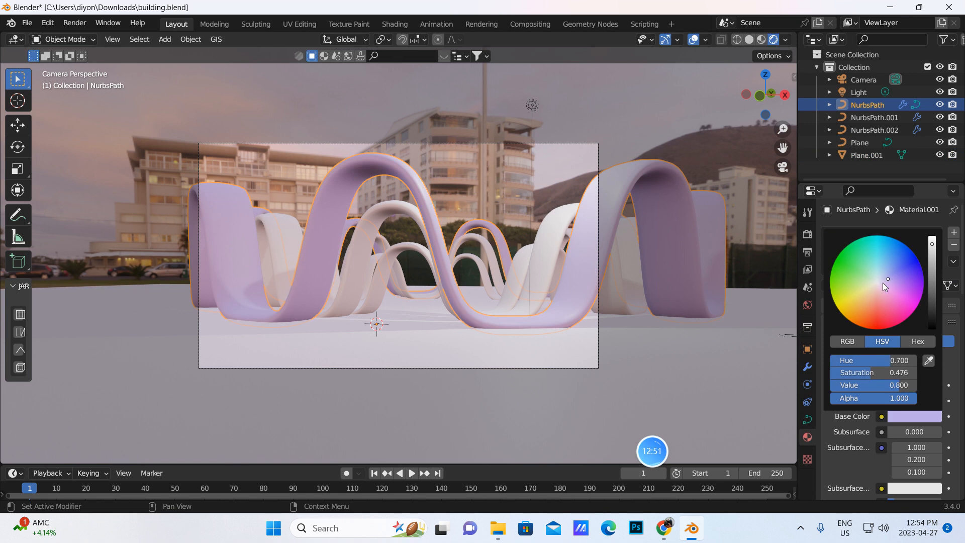
{"action": "left_click", "coordinate": [887, 280]}
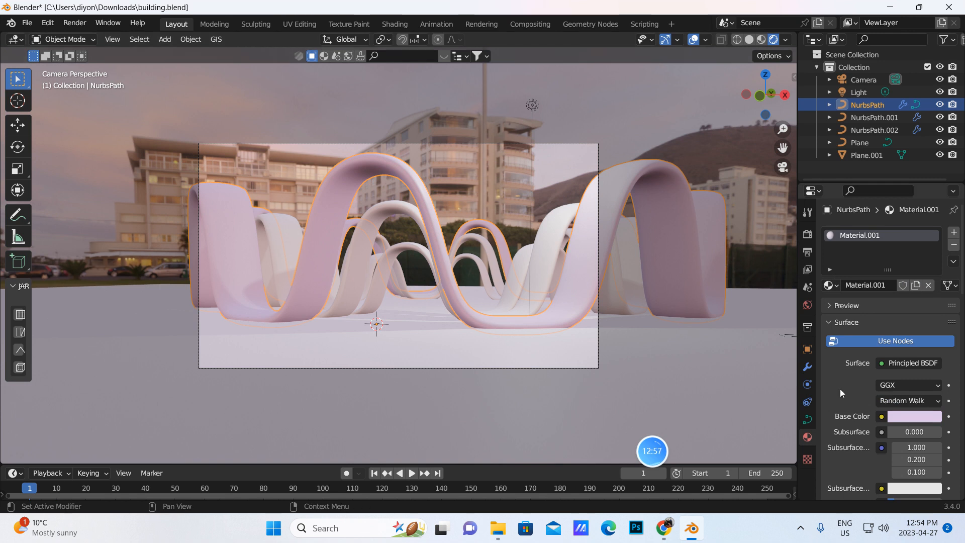
- Assign the outer ring's existing material Material.001 to the middle and inner wavy rings, and deselect everything
{"action": "left_click", "coordinate": [534, 269]}
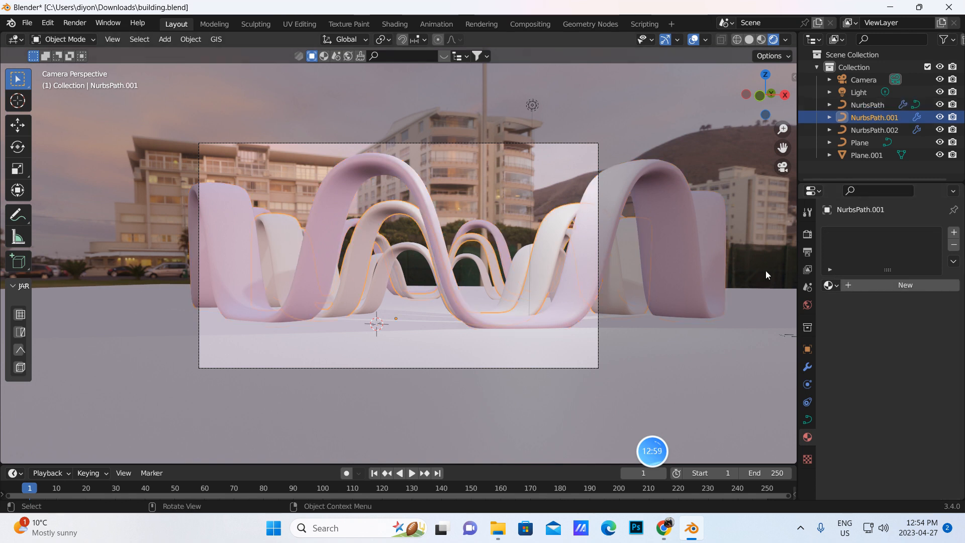
{"action": "left_click", "coordinate": [830, 285]}
{"action": "left_click", "coordinate": [783, 316]}
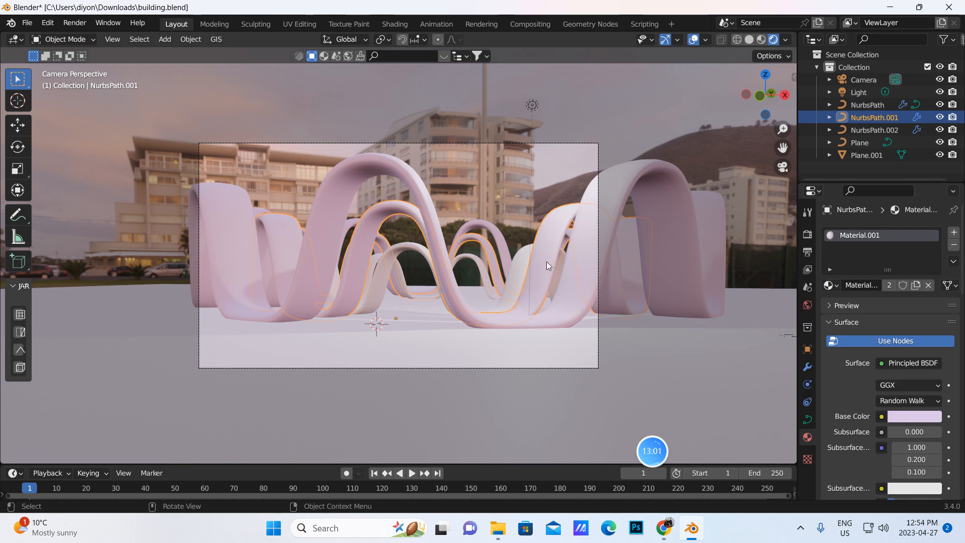
{"action": "left_click", "coordinate": [520, 263]}
{"action": "left_click", "coordinate": [831, 285]}
{"action": "left_click", "coordinate": [720, 316]}
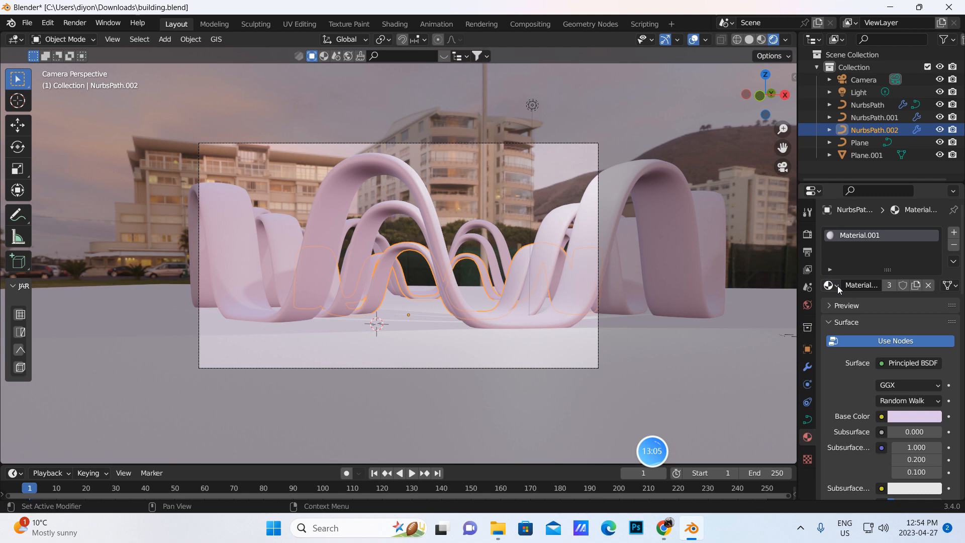
{"action": "left_click", "coordinate": [831, 285]}
{"action": "left_click", "coordinate": [751, 315]}
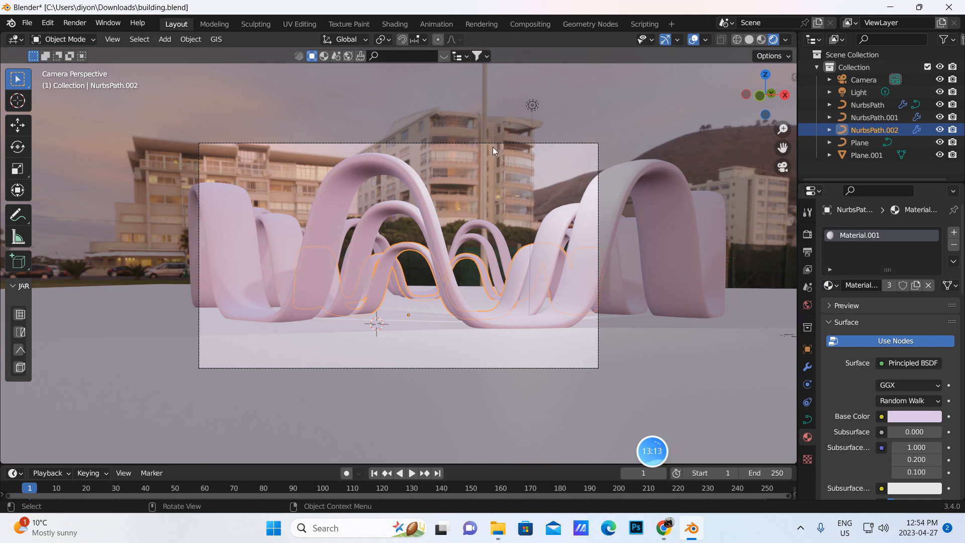
{"action": "left_click", "coordinate": [567, 112]}
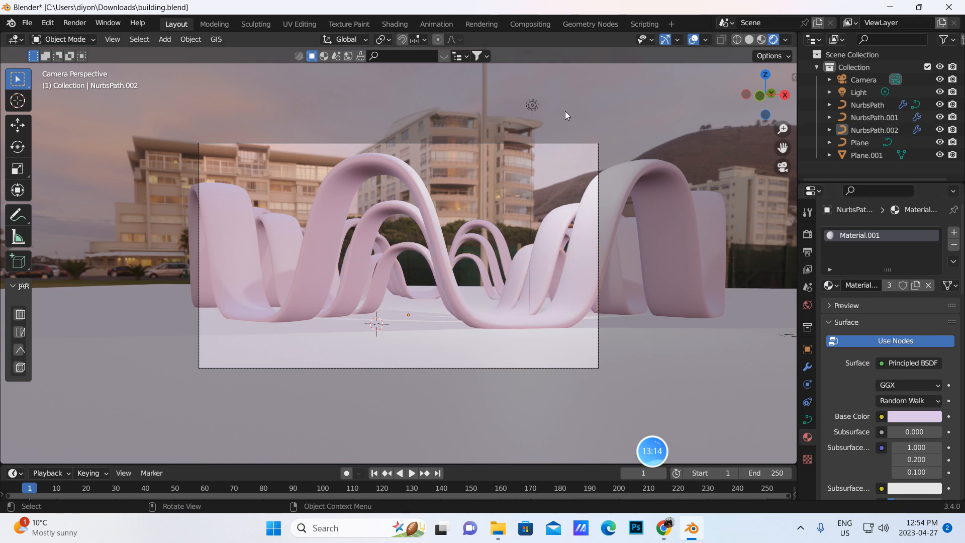
- Set the render engine to Cycles with GPU Compute as the device
{"action": "left_click", "coordinate": [808, 238]}
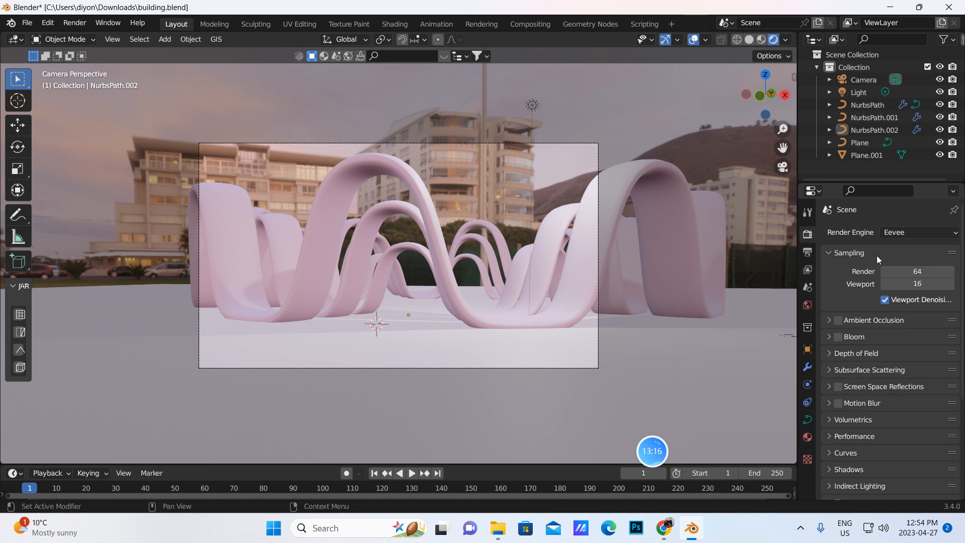
{"action": "left_click", "coordinate": [955, 234]}
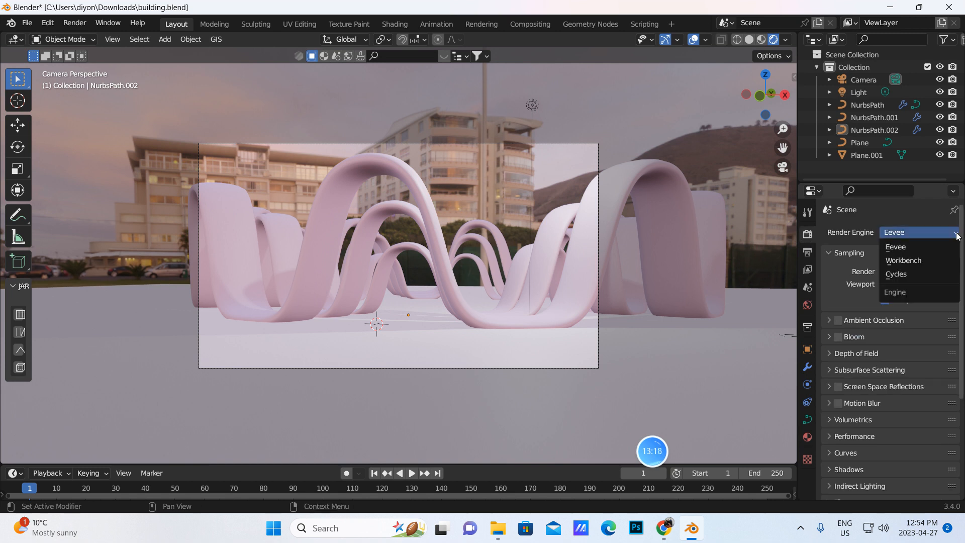
{"action": "left_click", "coordinate": [891, 274]}
{"action": "left_click", "coordinate": [954, 265]}
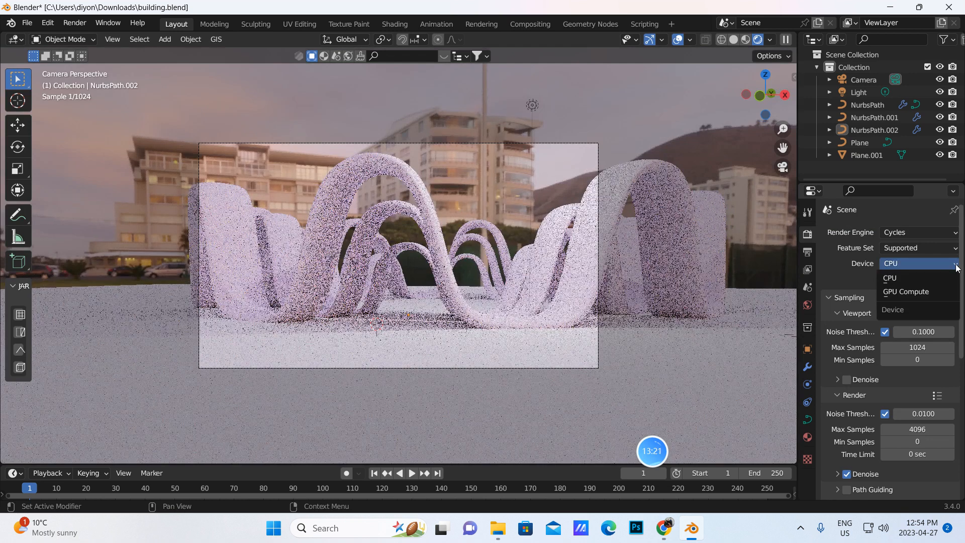
{"action": "left_click", "coordinate": [904, 291]}
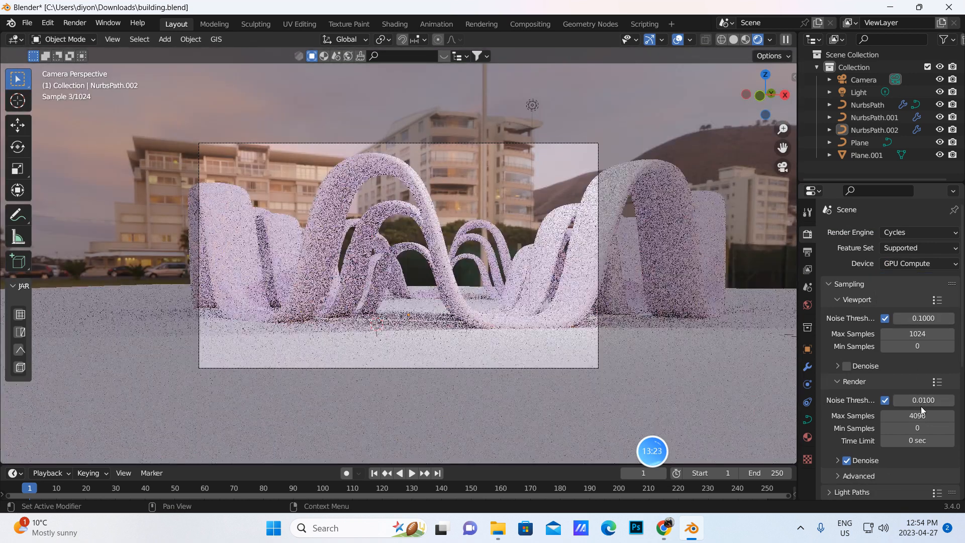
- Set the final render's noise threshold to 1 and its max samples to 128
{"action": "left_click", "coordinate": [923, 400]}
{"action": "type", "text": "1"}
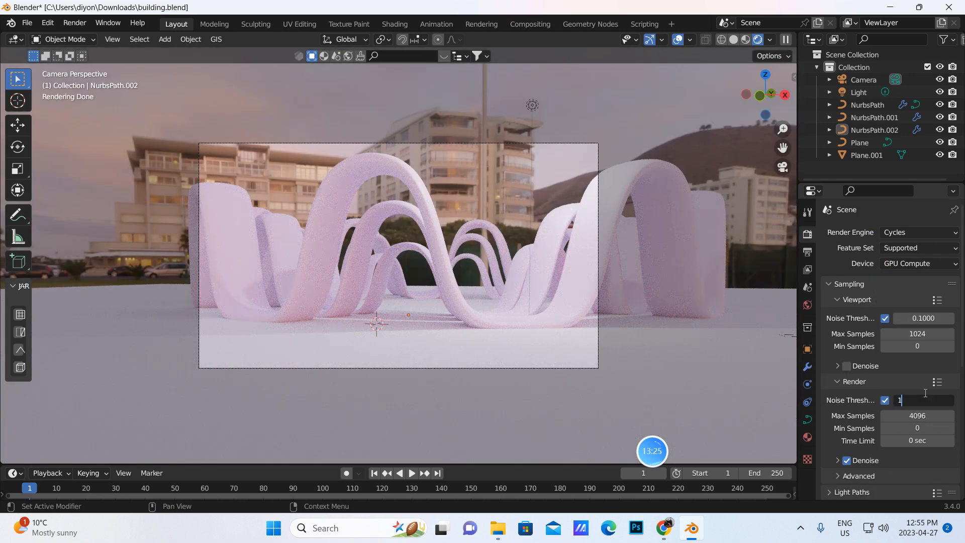
{"action": "left_click", "coordinate": [916, 416]}
{"action": "type", "text": "128"}
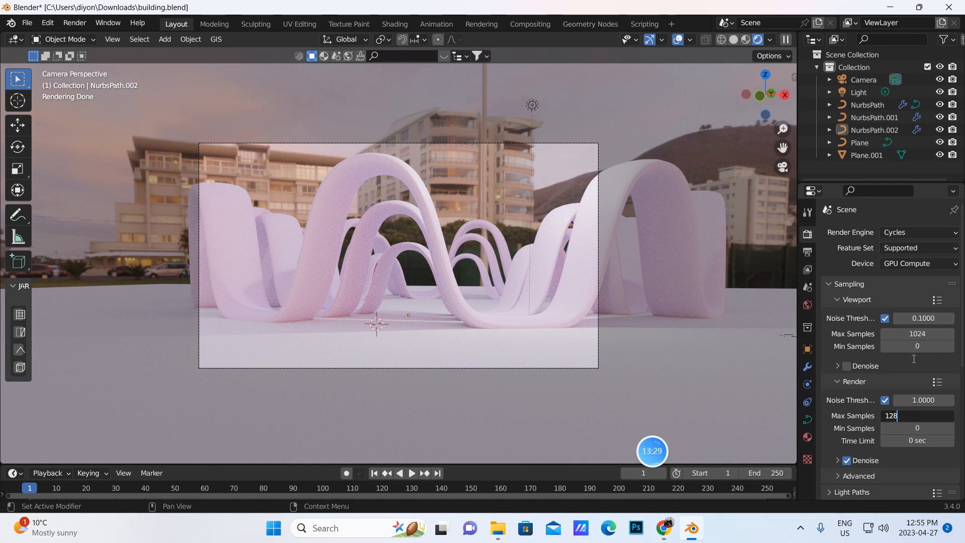
{"action": "key", "text": "Return"}
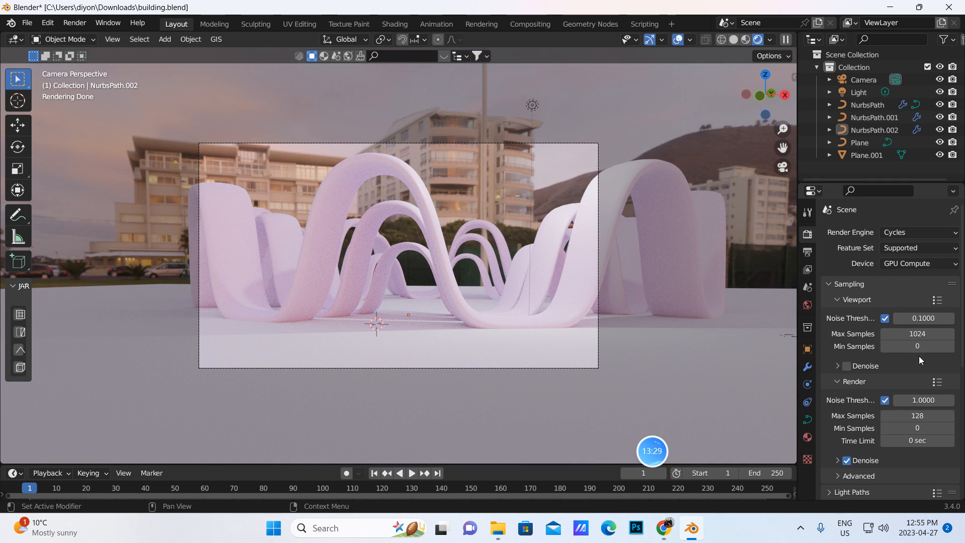
- Save the building.blend file and render the camera view as a still image
{"action": "left_click", "coordinate": [27, 23]}
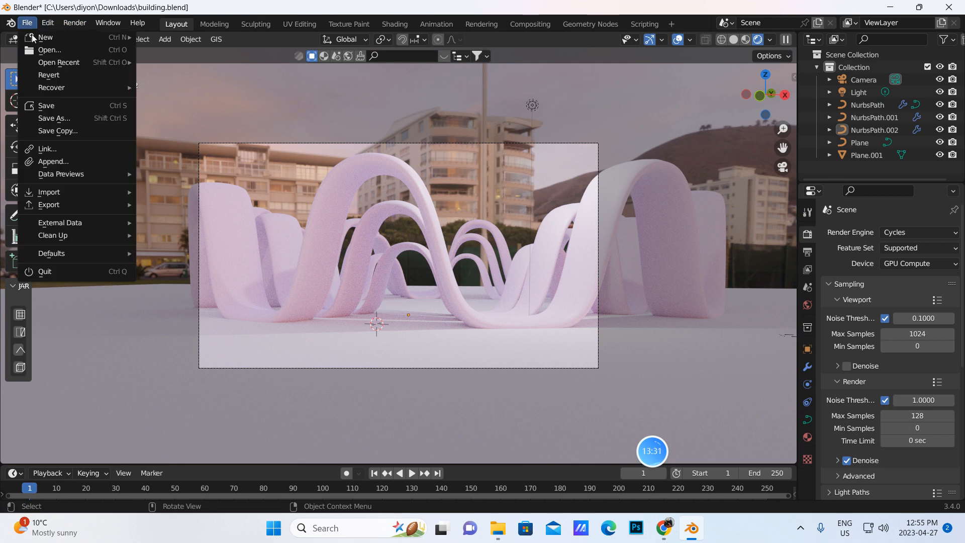
{"action": "left_click", "coordinate": [51, 104]}
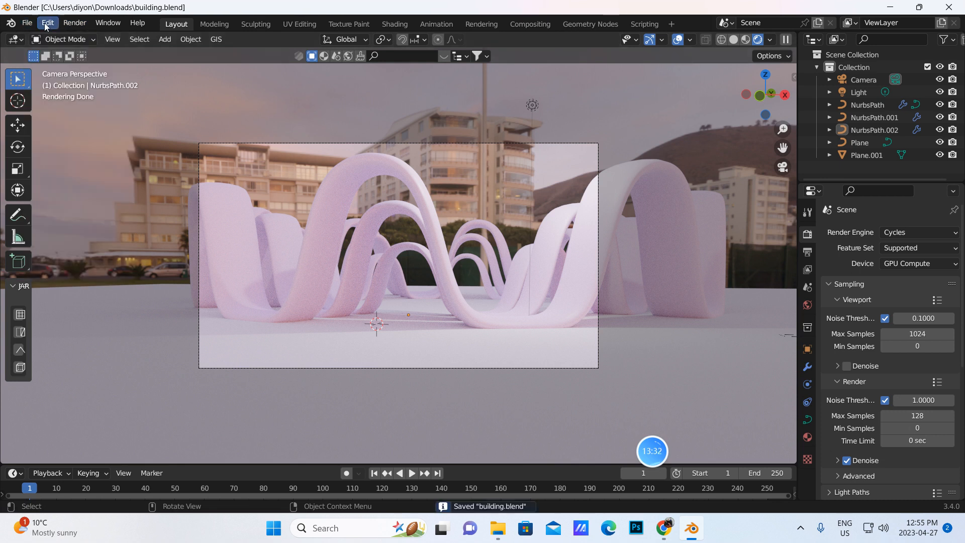
{"action": "left_click", "coordinate": [71, 24]}
{"action": "left_click", "coordinate": [106, 39]}
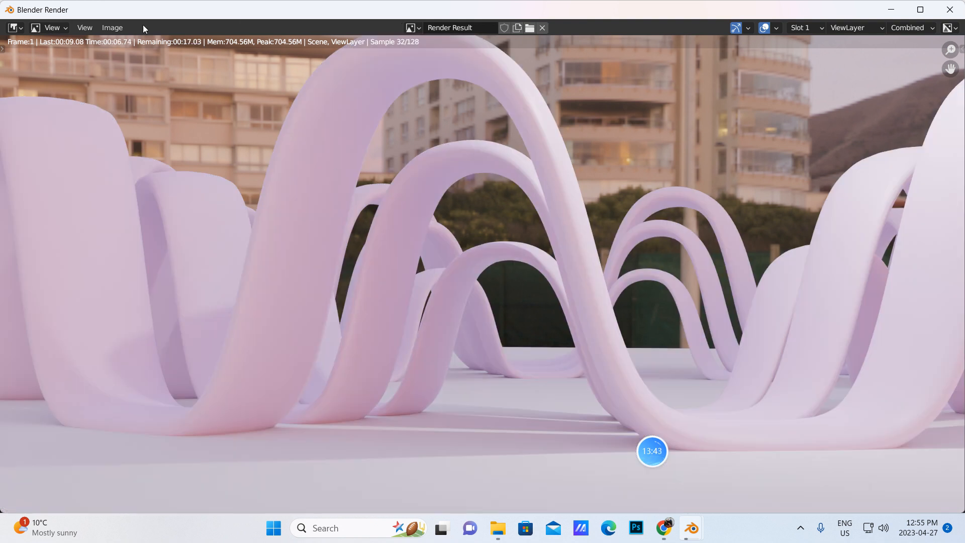
- Open the save settings for the finished render, choose the JPEG file format, and cancel without saving
{"action": "left_click", "coordinate": [114, 29]}
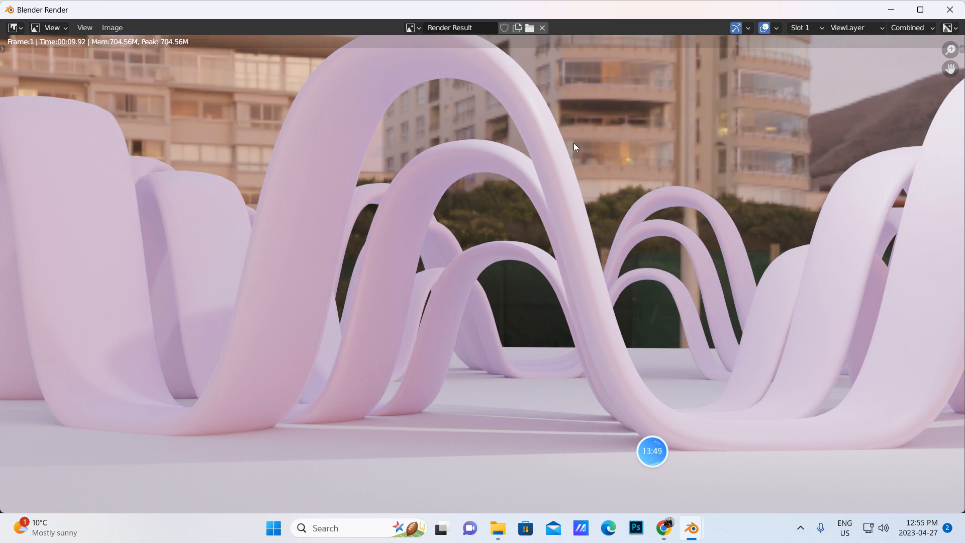
{"action": "left_click", "coordinate": [115, 27]}
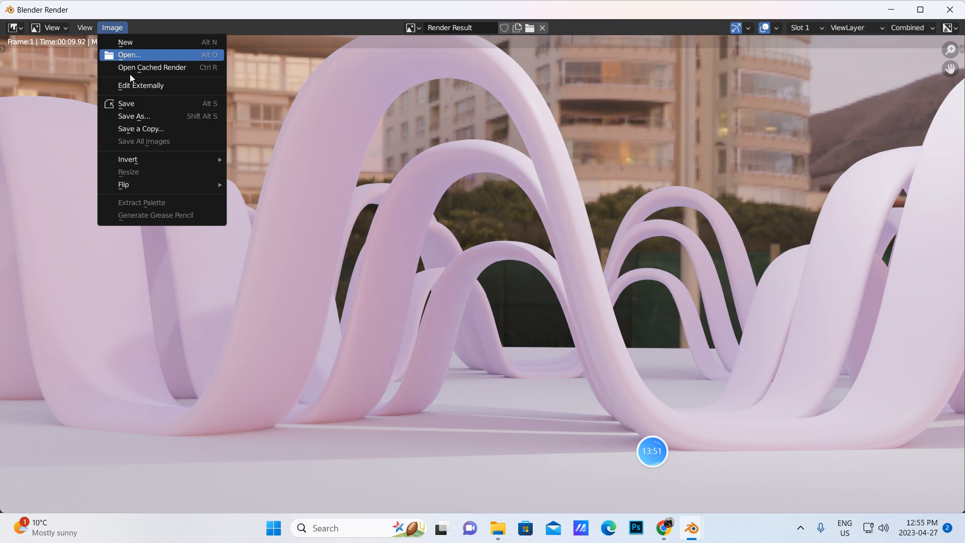
{"action": "left_click", "coordinate": [129, 103]}
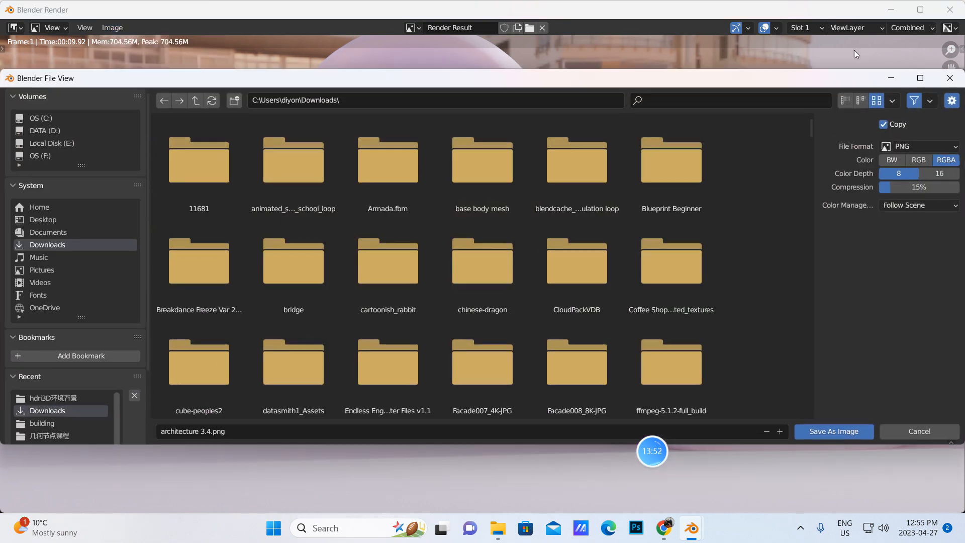
{"action": "left_click", "coordinate": [956, 147]}
{"action": "left_click", "coordinate": [813, 221]}
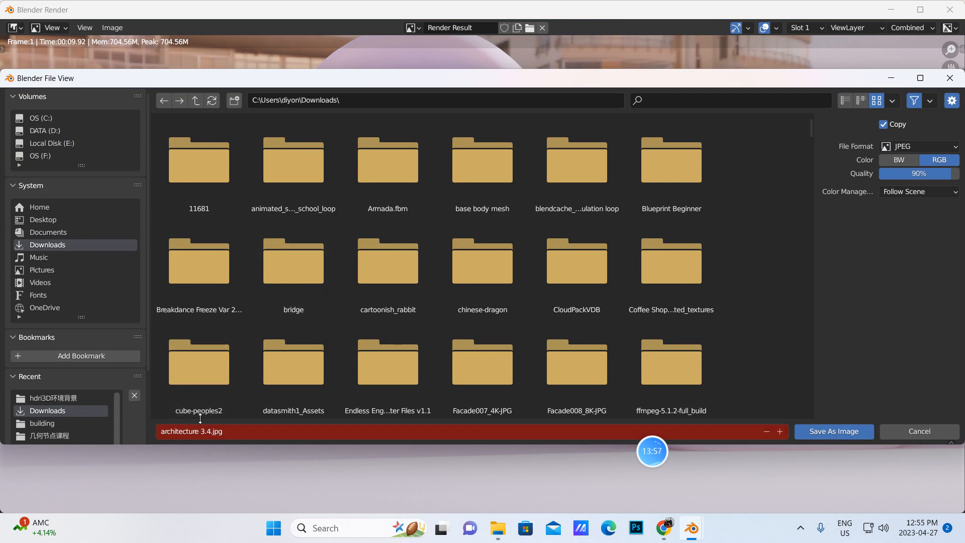
{"action": "left_click", "coordinate": [907, 431]}
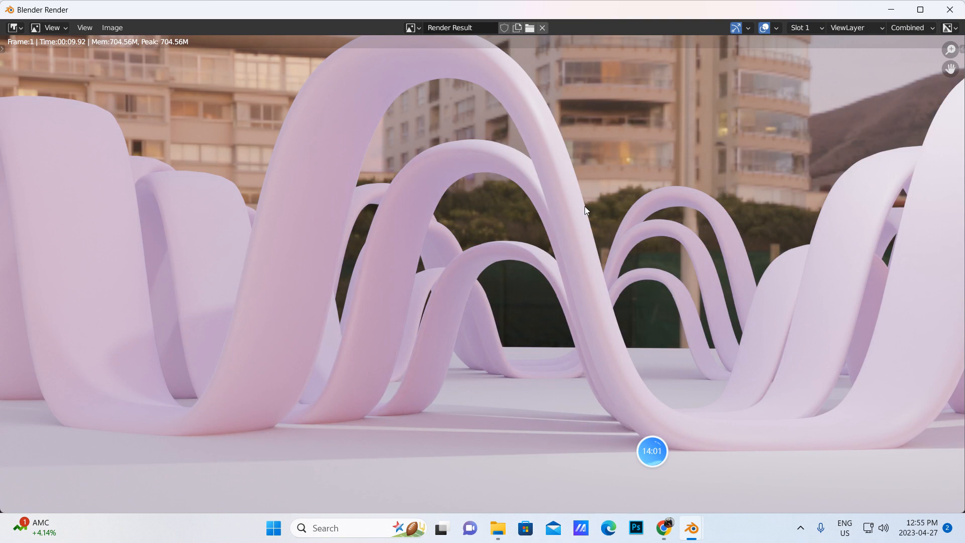